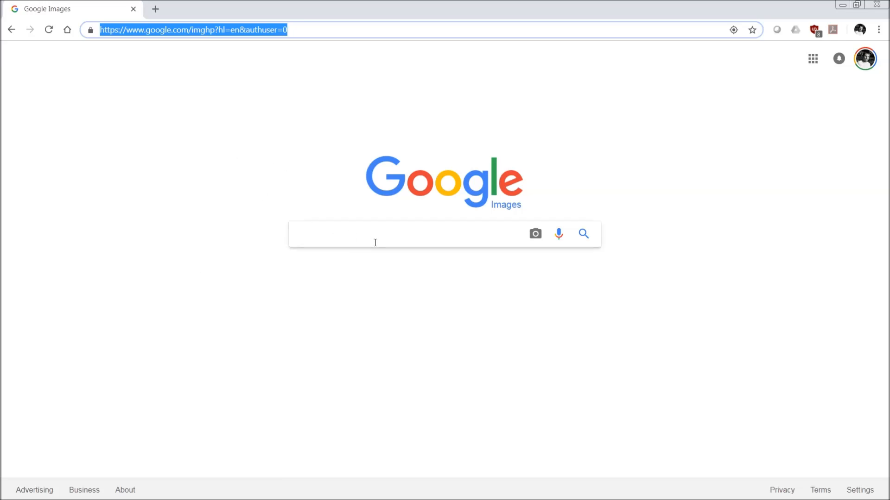
- Search Google Images for "stone wall texture"
left_click(383, 228)
type("stone wall texture")
key("Return")
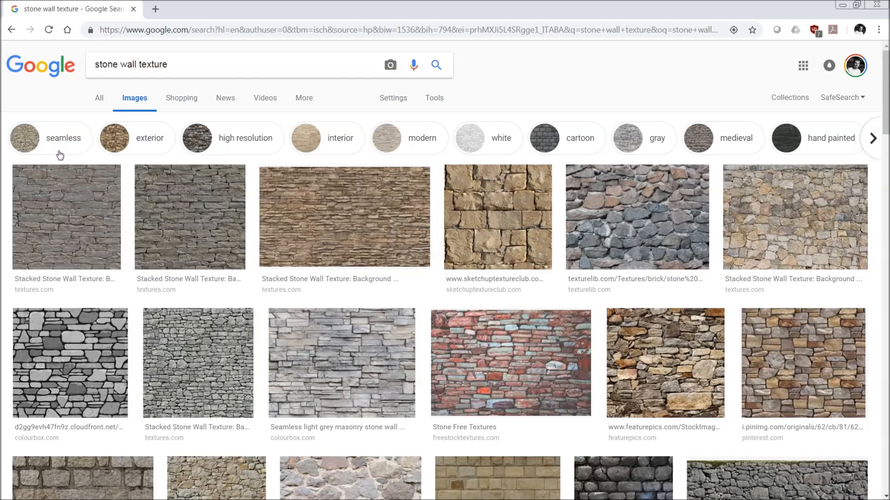
- Filter the stone wall images to seamless ones, look through them and return to the unfiltered results
left_click(42, 144)
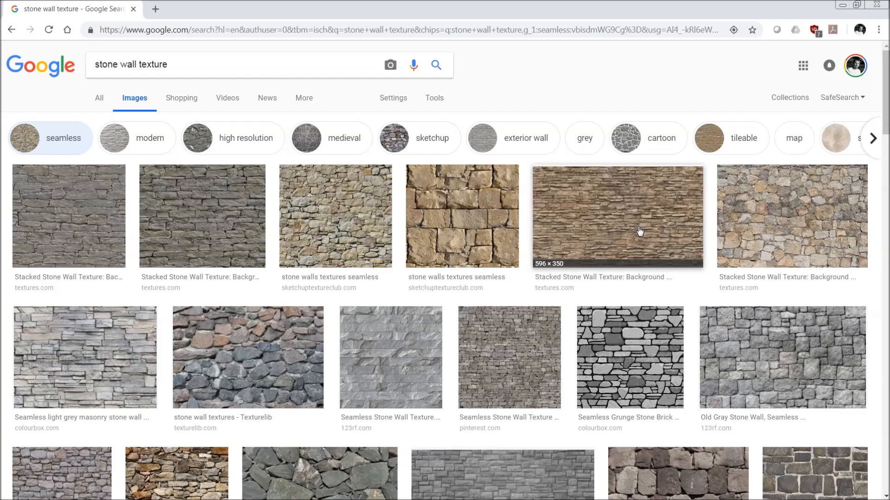
scroll(561, 259, "down", 3)
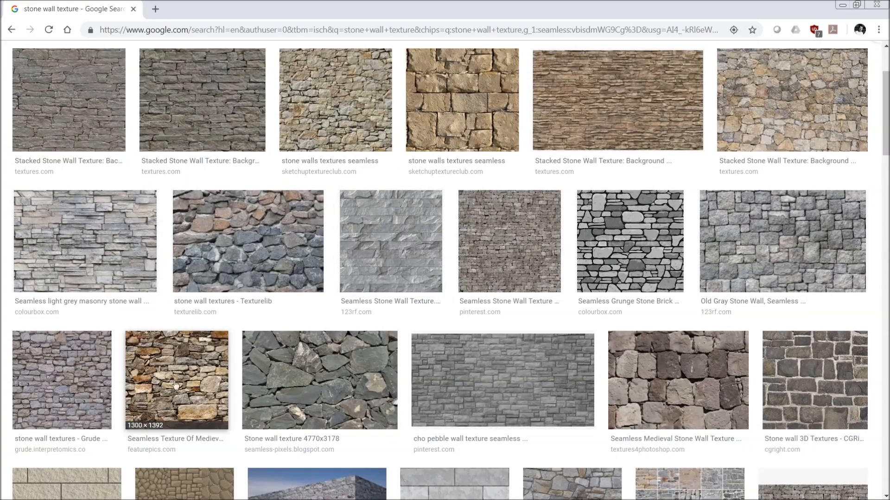
scroll(473, 326, "down", 8)
scroll(502, 312, "up", 6)
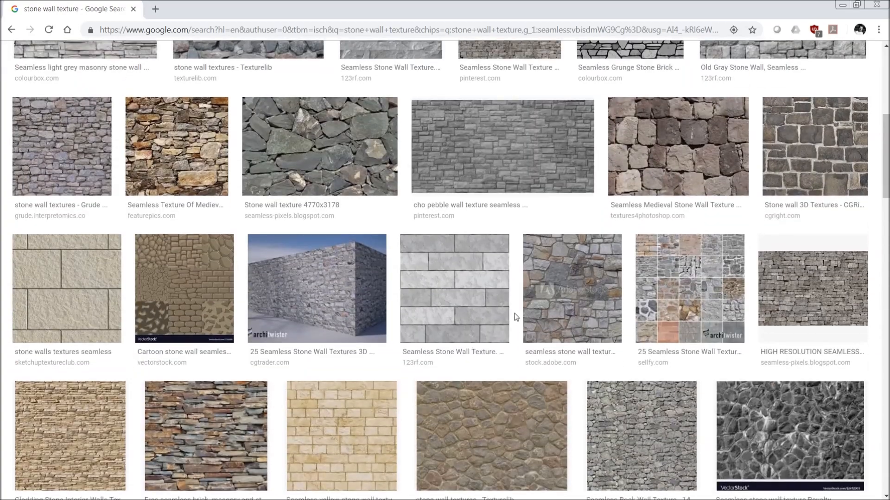
scroll(495, 323, "up", 4)
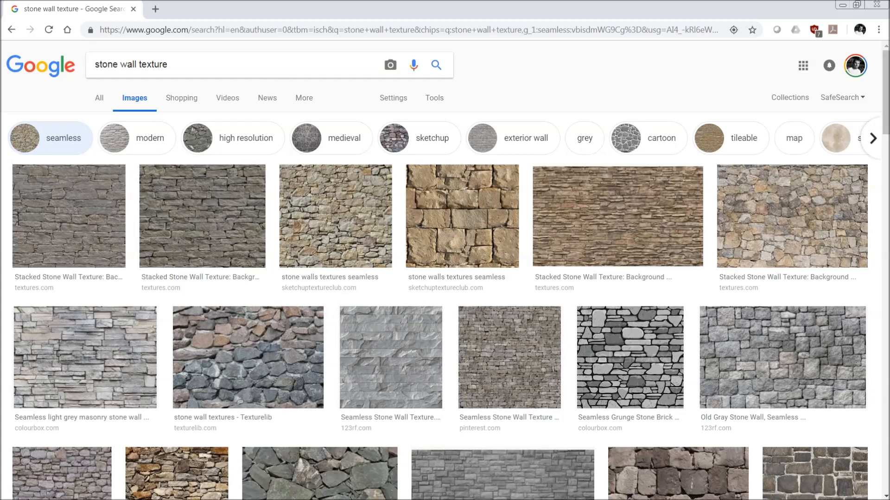
left_click(11, 31)
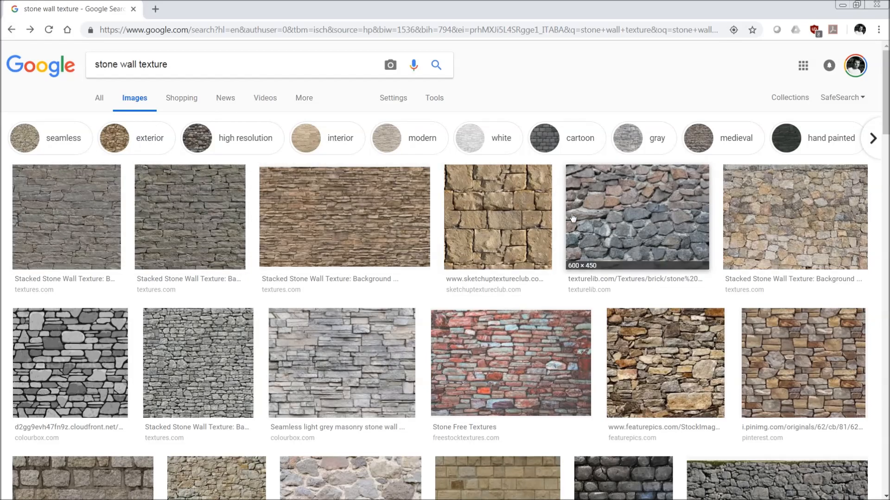
- Browse the unfiltered stone wall image results for a suitable high-resolution texture
scroll(572, 217, "down", 1)
scroll(430, 304, "up", 1)
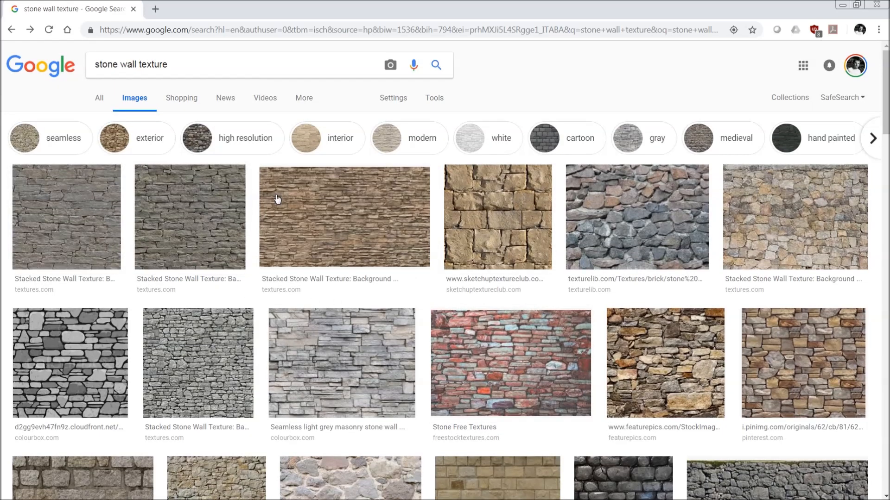
scroll(393, 236, "down", 2)
scroll(393, 236, "down", 1)
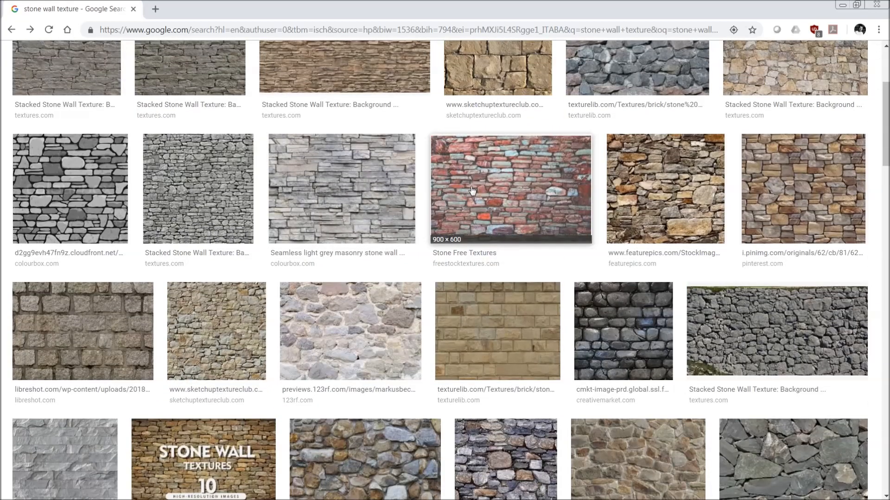
scroll(459, 195, "down", 3)
scroll(459, 194, "up", 3)
scroll(477, 181, "down", 5)
scroll(477, 175, "down", 6)
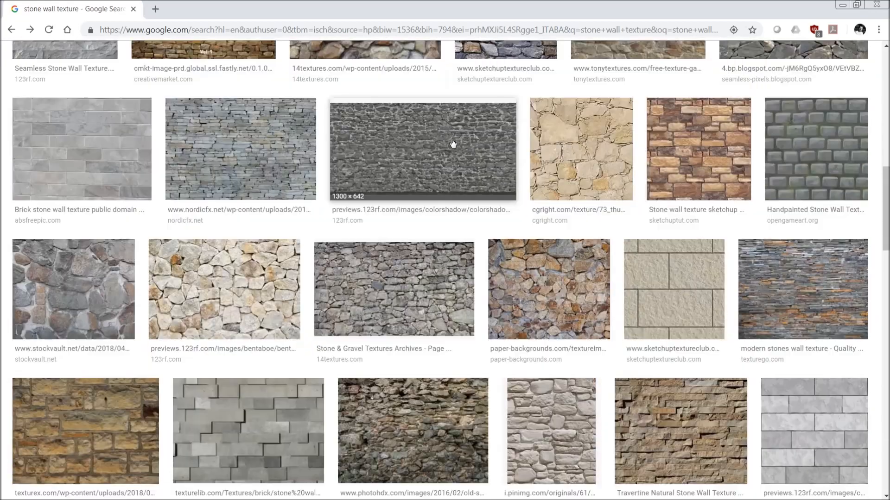
scroll(455, 148, "down", 6)
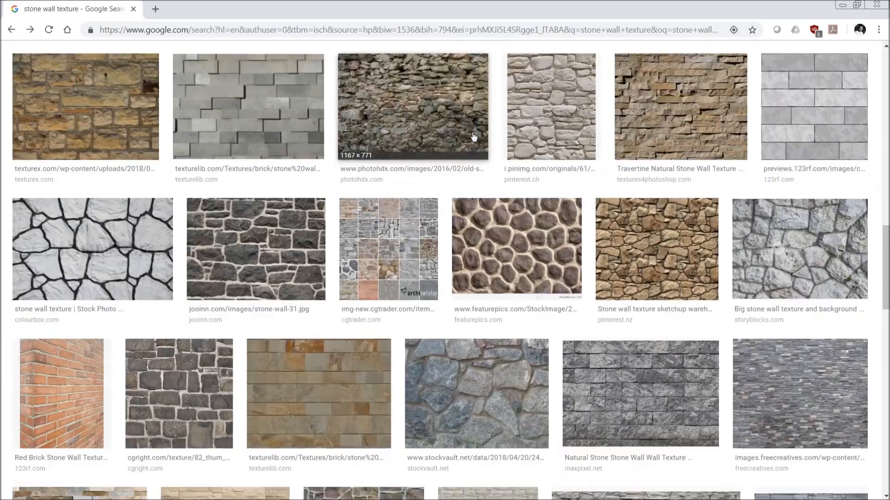
scroll(476, 142, "down", 12)
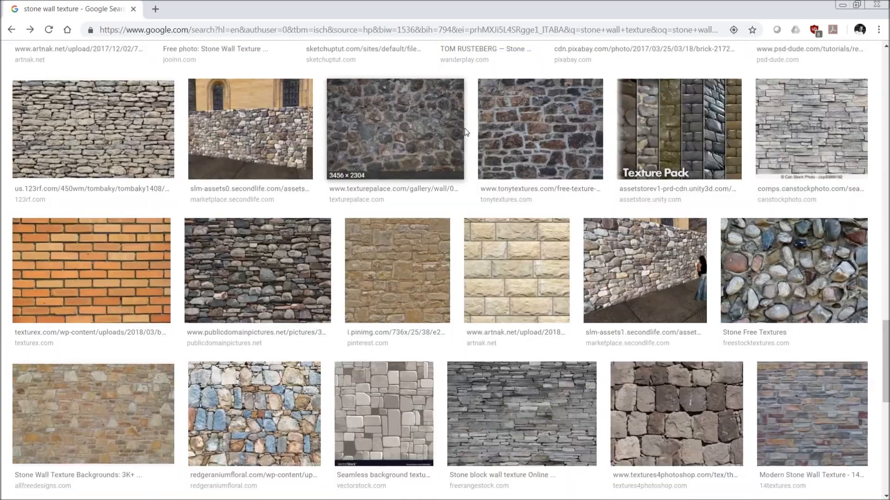
scroll(429, 134, "down", 11)
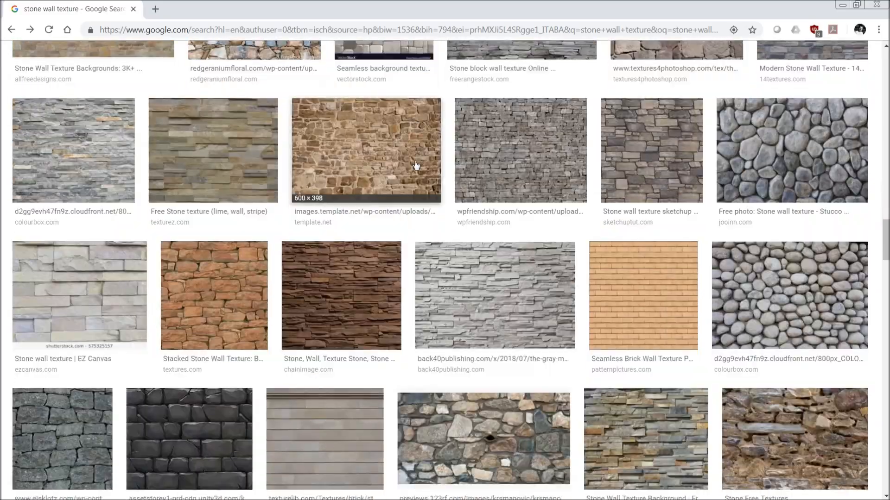
scroll(431, 163, "down", 9)
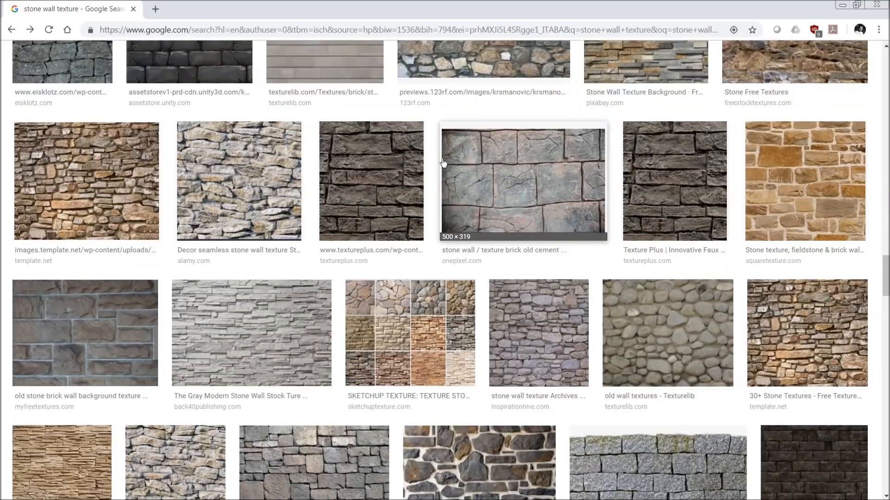
scroll(440, 164, "down", 10)
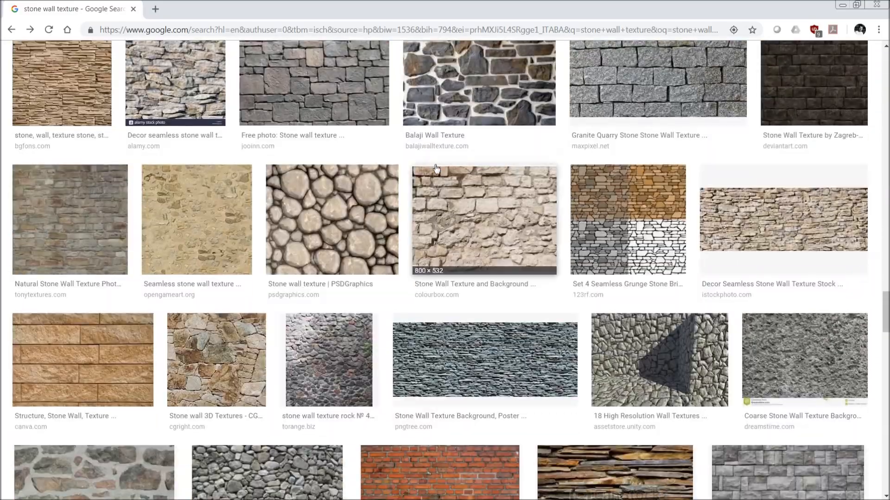
scroll(435, 185, "down", 12)
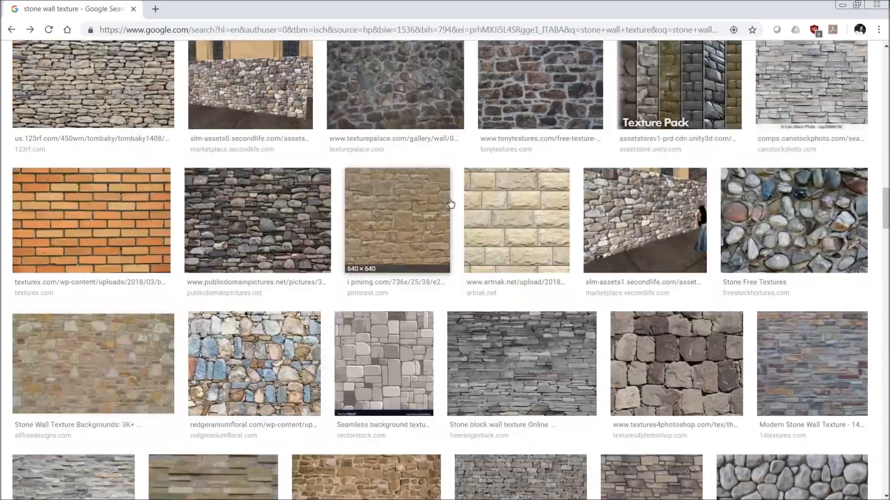
scroll(434, 210, "up", 5)
scroll(452, 228, "up", 5)
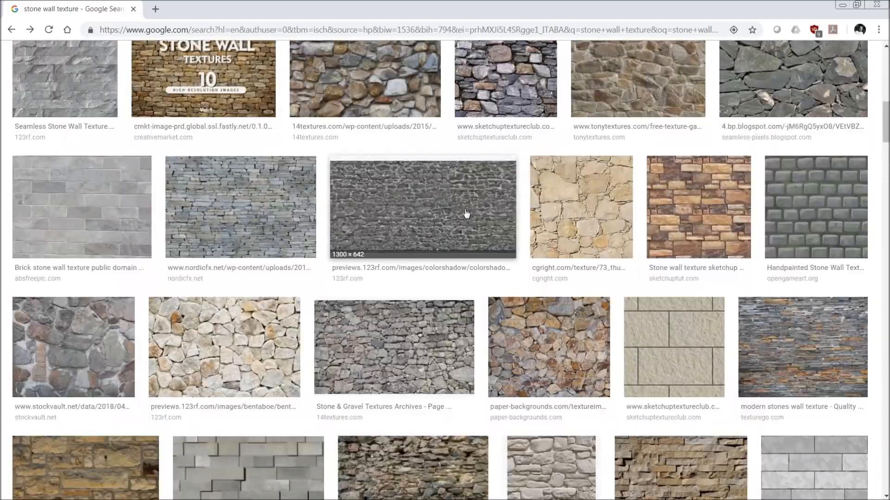
scroll(514, 254, "up", 1)
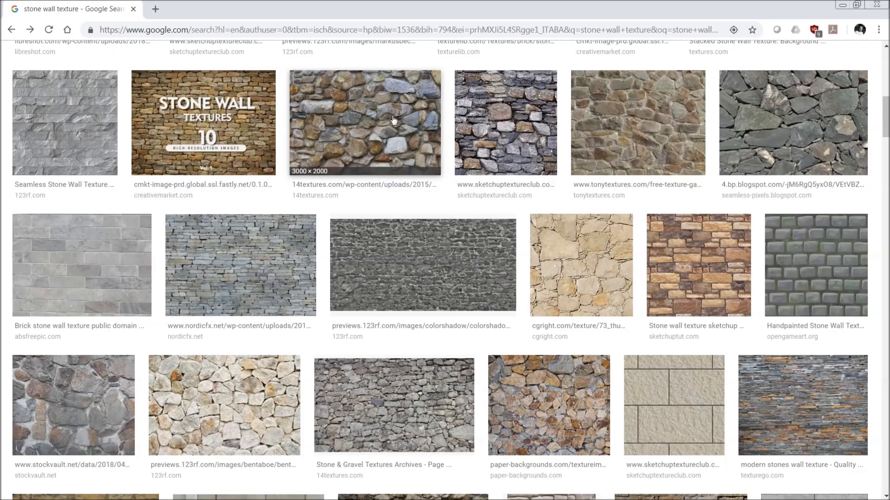
scroll(369, 167, "up", 1)
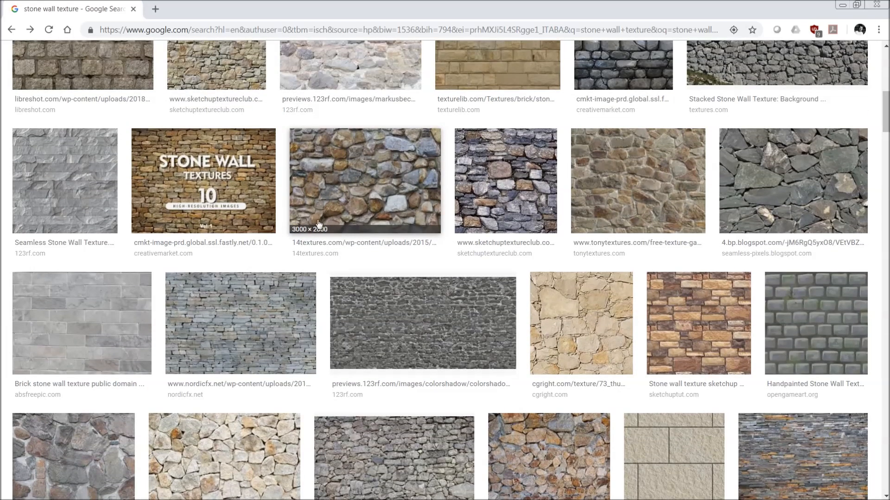
- Preview the 3000 × 2000 multicoloured stone wall image from 14textures.com and save it to the Desktop as a JPEG named VC_Summer__2946
left_click(361, 174)
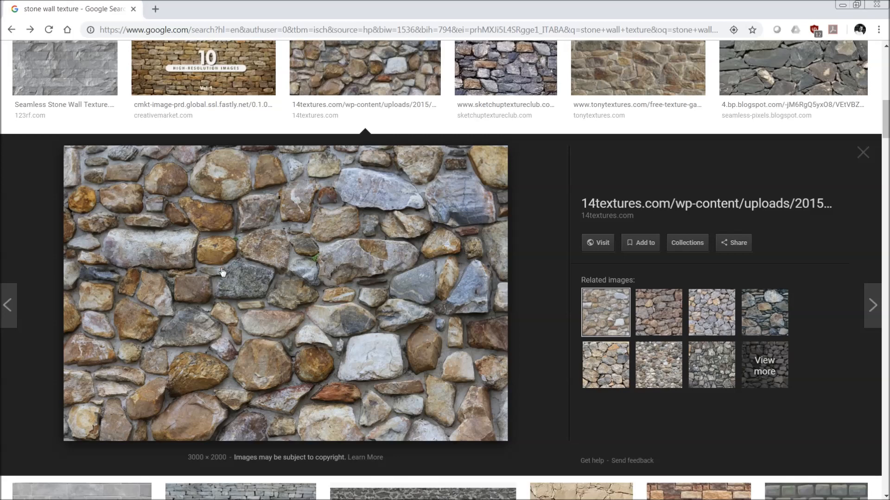
right_click(319, 250)
left_click(358, 353)
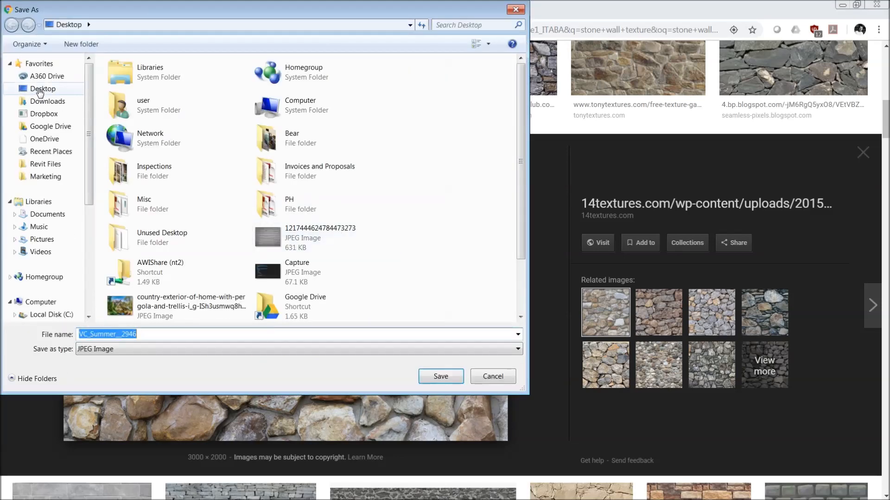
left_click(41, 89)
left_click(440, 376)
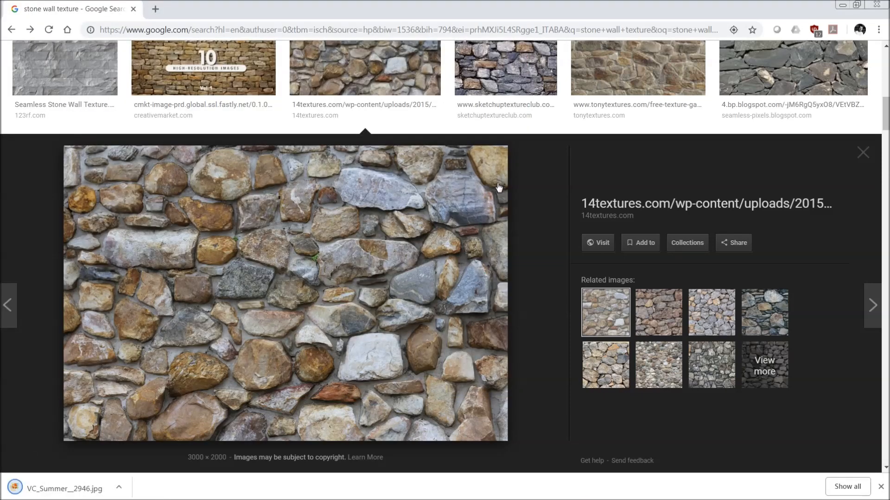
- Switch to Photoshop, open VC_Summer__2946.jpg from the Desktop and enlarge its document window beyond the image edges
left_click(842, 6)
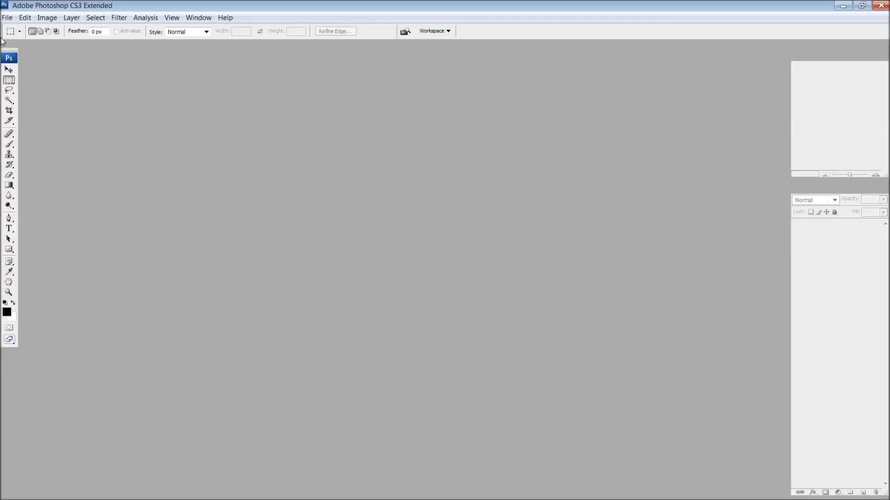
left_click(7, 19)
left_click(184, 95)
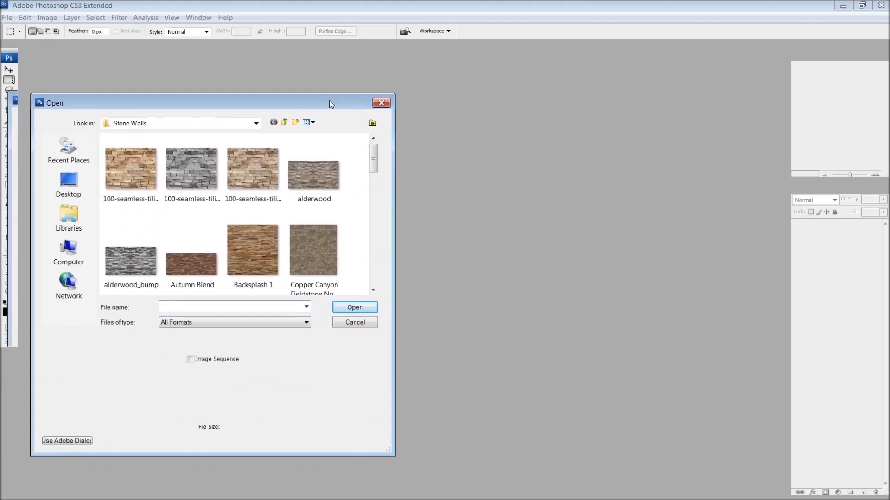
left_click(73, 169)
left_click_drag(377, 144, 377, 258)
double_click(311, 236)
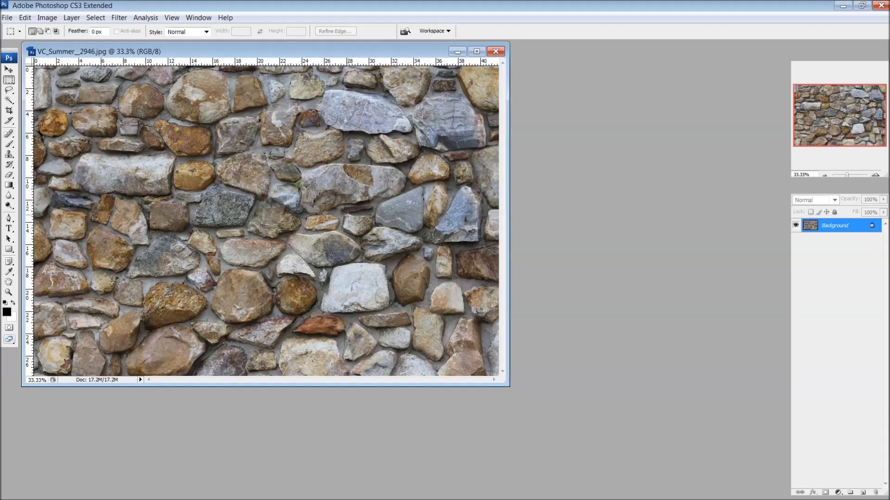
left_click_drag(510, 390, 694, 458)
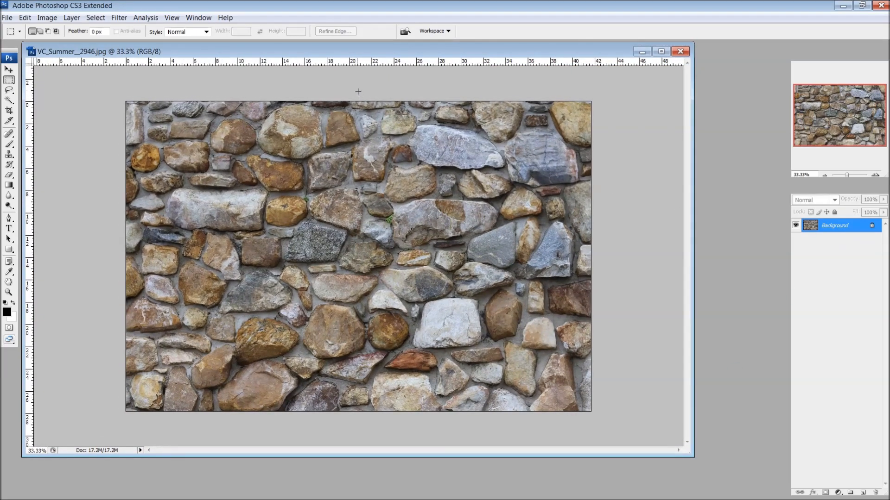
- Convert the Background into regular Layer 0, shrink it with Free Transform to under half size and place it mid-canvas
double_click(838, 227)
left_click(356, 204)
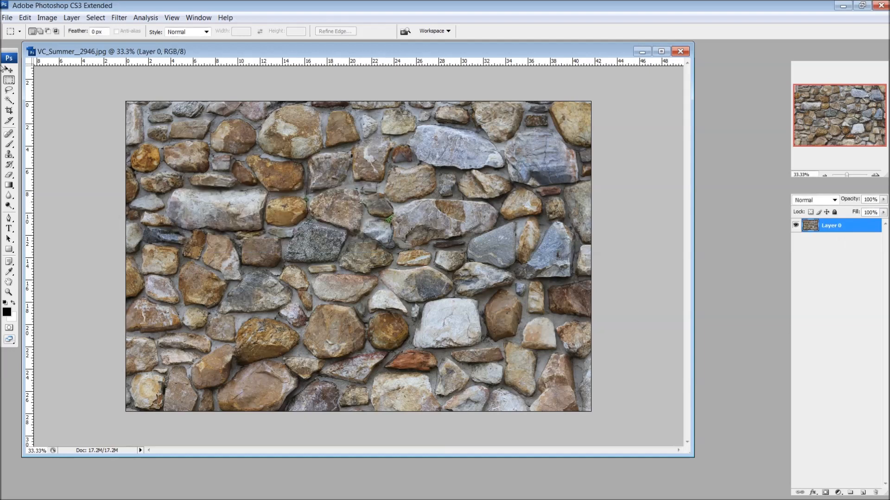
left_click(9, 69)
key("ctrl+t")
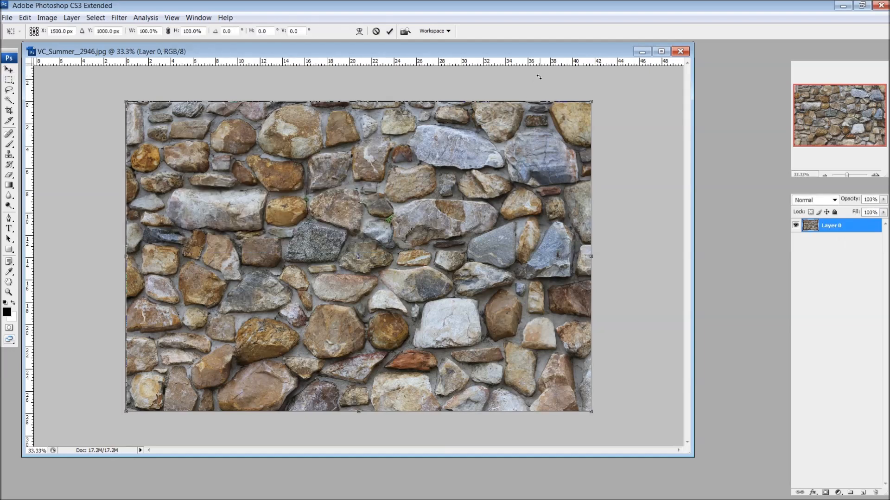
left_click_drag(593, 105, 320, 269)
left_click_drag(302, 311, 406, 236)
key("Return")
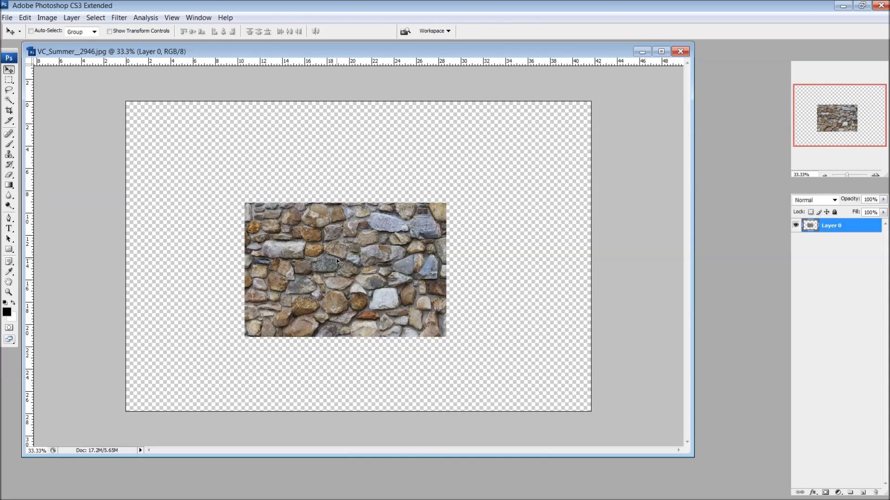
- Duplicate the stone layer, align the copy flush against the original's right edge and shift both layers left to mid-canvas
key("ctrl+j")
left_click_drag(308, 272, 116, 280)
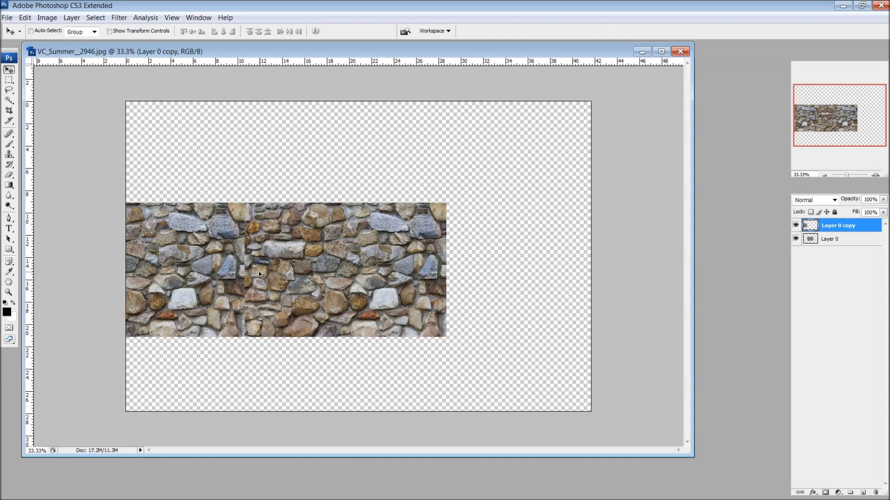
left_click_drag(211, 272, 475, 274)
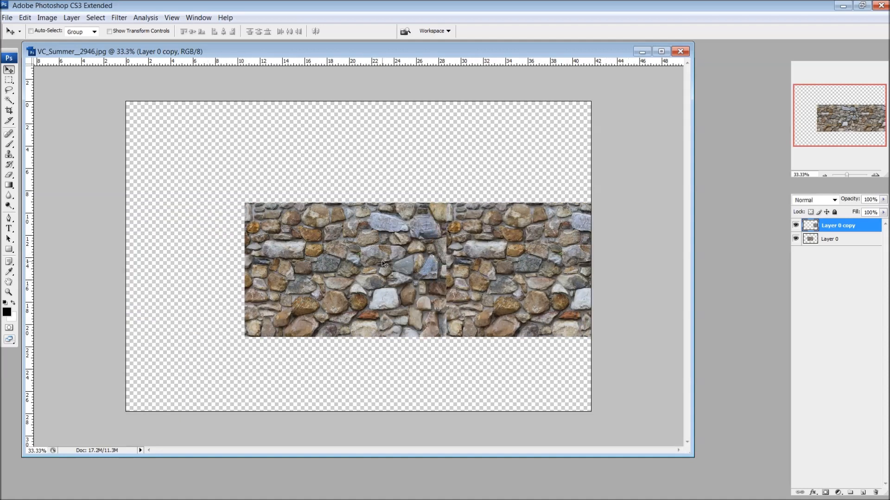
key("ctrl+alt+a")
left_click_drag(386, 256, 301, 257)
- Flip the right-hand stone copy horizontally so it mirrors the original along their shared edge
left_click(410, 241, "ctrl")
key("ctrl+t")
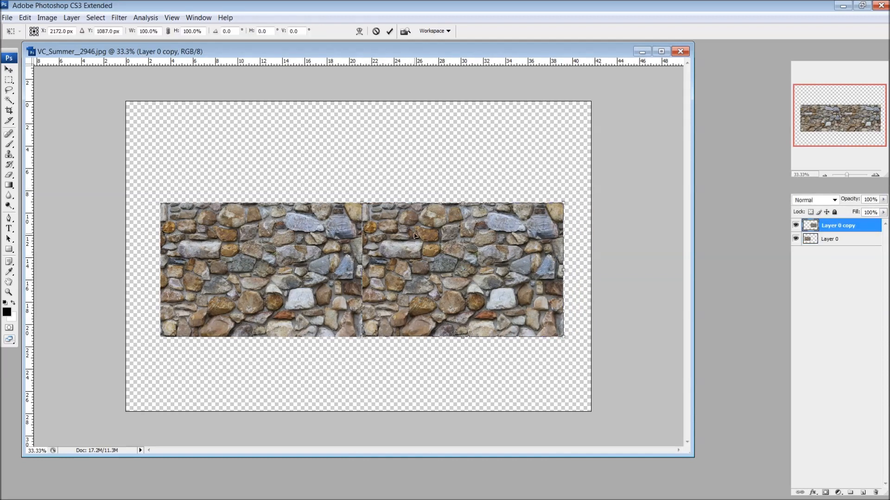
right_click(414, 234)
left_click(447, 364)
key("Return")
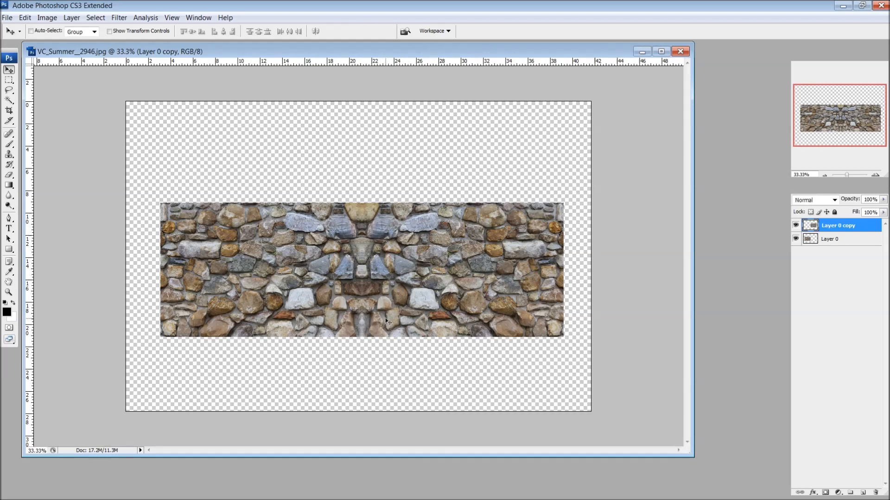
- Merge Layer 0 and its mirrored copy into a single layer
left_click(837, 238, "shift")
right_click(834, 237)
left_click(805, 442)
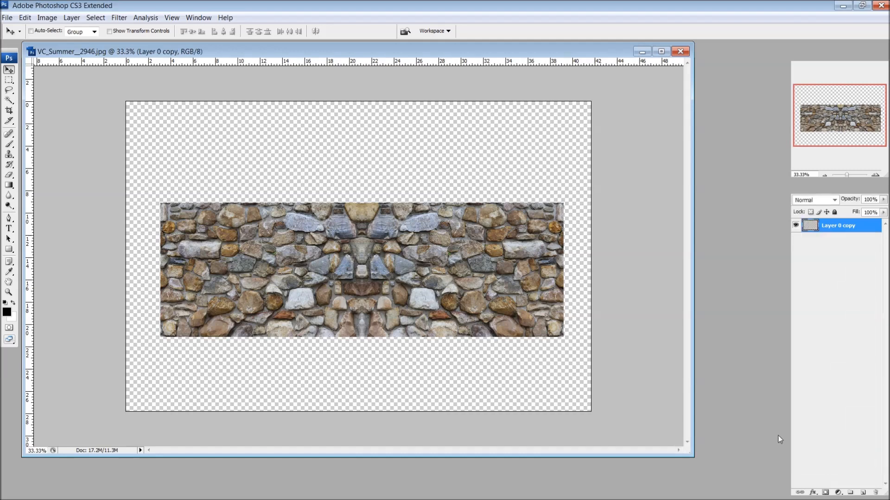
- Move the merged stone strip up, place a duplicate flush below it and flip the duplicate vertically
left_click_drag(384, 252, 379, 325)
key("ctrl+j")
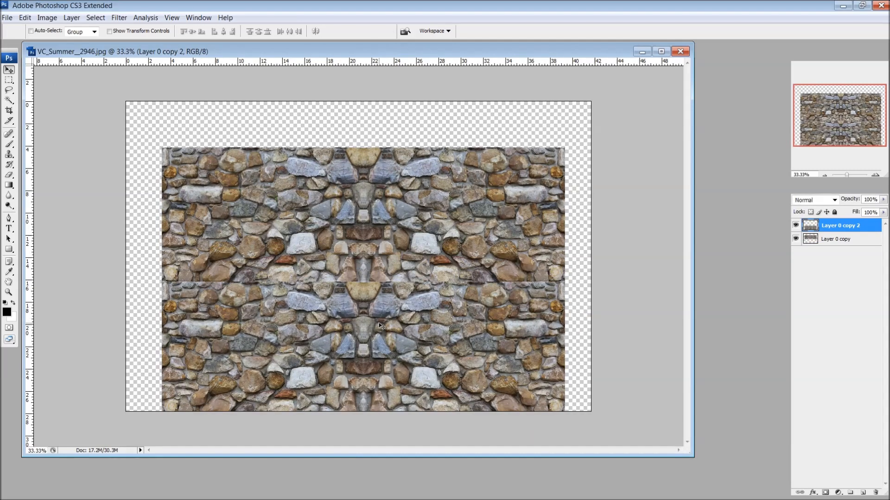
key("ctrl+t")
right_click(410, 315)
left_click(457, 464)
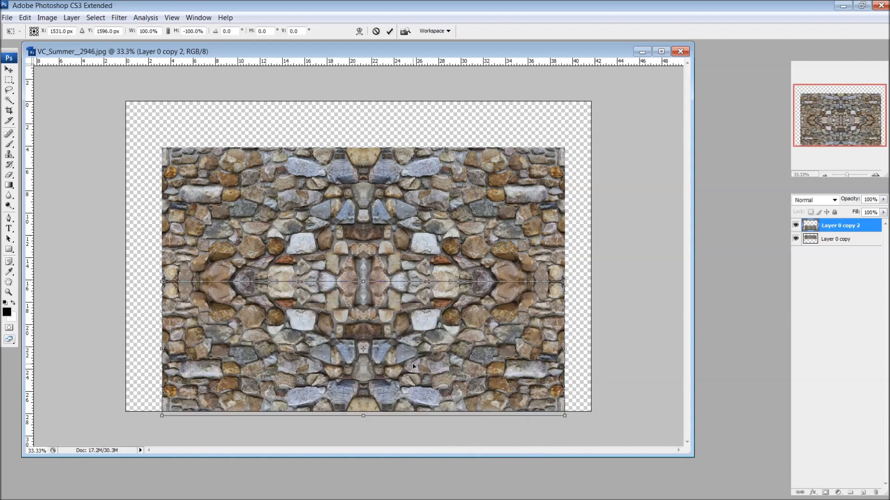
key("Return")
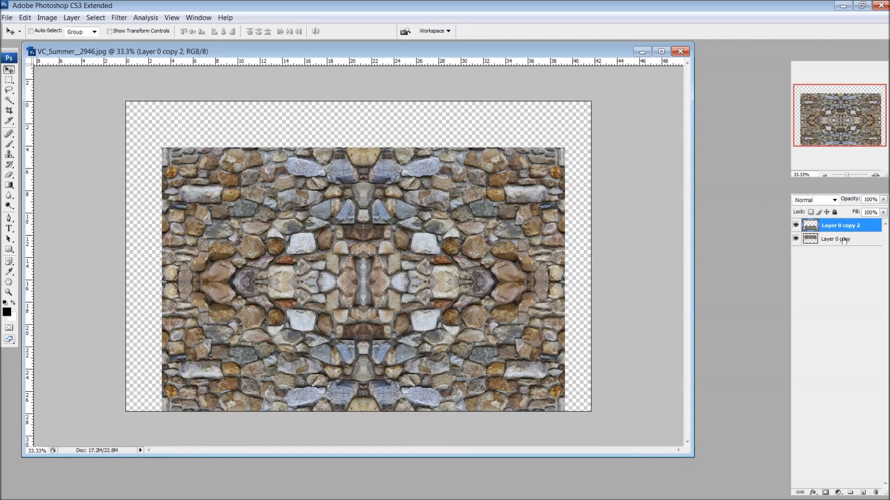
- Centre both vertically mirrored stone strips together on the canvas and deselect the layers
left_click(843, 240, "shift")
left_click_drag(306, 302, 299, 280)
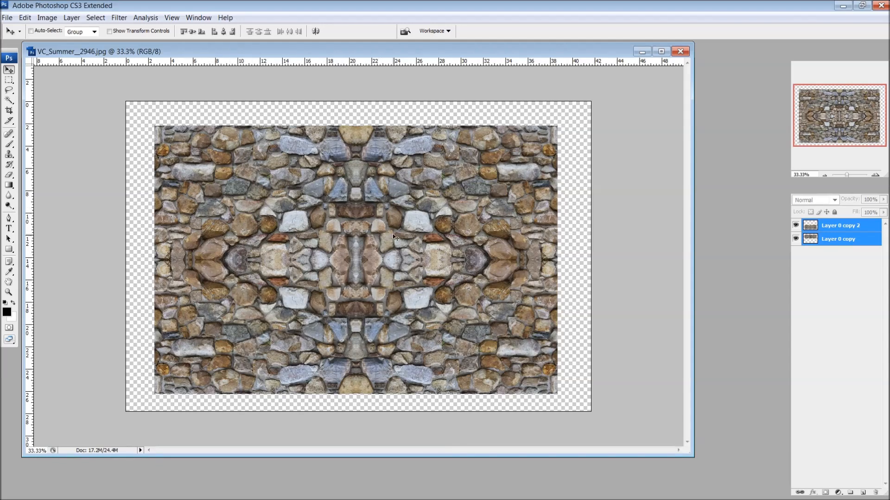
left_click(576, 226, "ctrl")
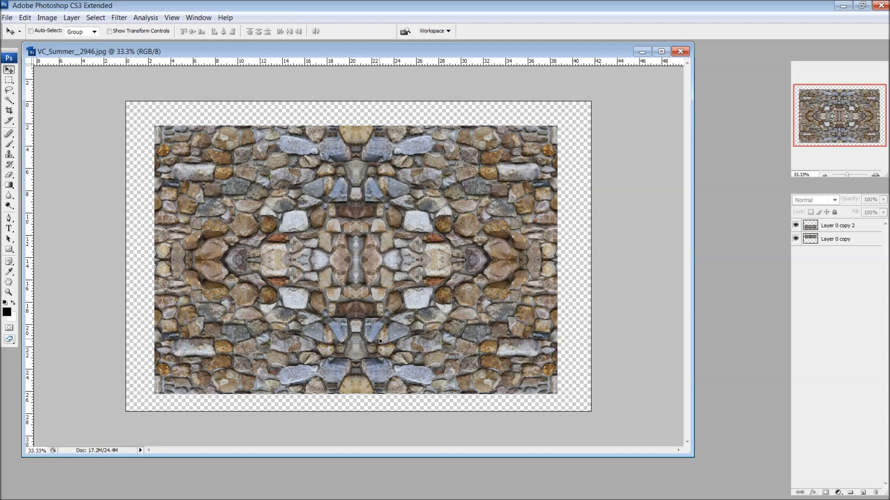
- Undo the vertical mirroring and the layer merge, going back to separate Layer 0 and Layer 0 copy
key("Delete")
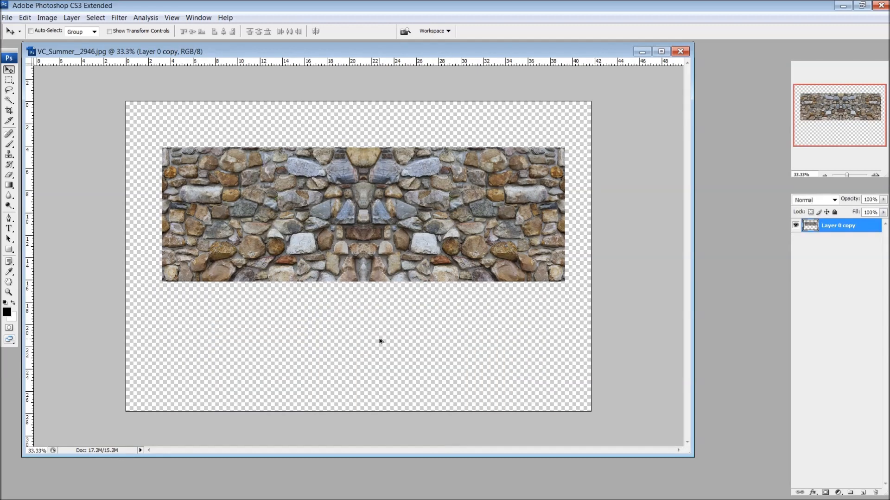
key("ctrl+alt+z")
key("ctrl+alt+z")
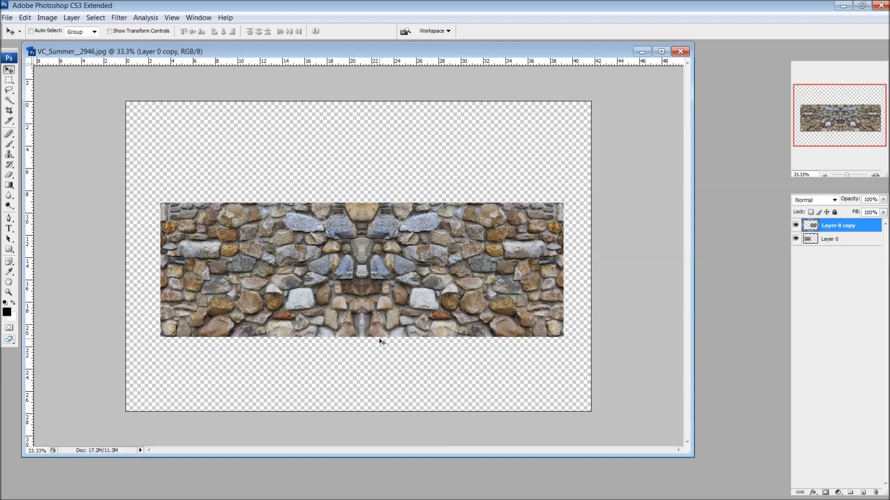
- Flip the right-hand copy horizontally and shift it left over the original's edge, placing it at X 1893 px
left_click_drag(430, 262, 400, 275)
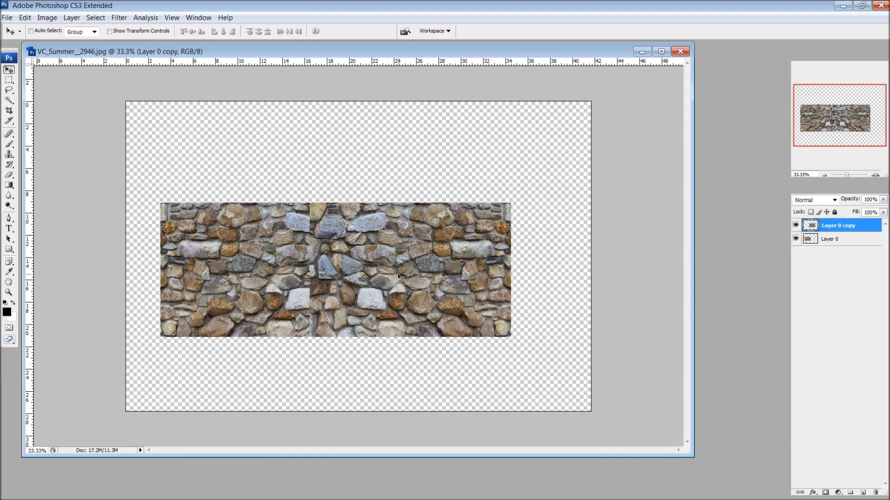
left_click_drag(420, 256, 394, 257)
key("ctrl+t")
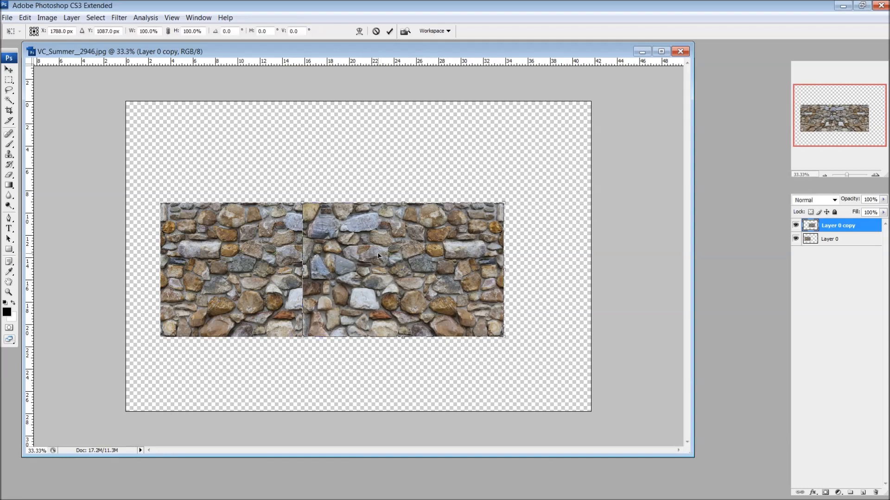
right_click(369, 243)
left_click(390, 366)
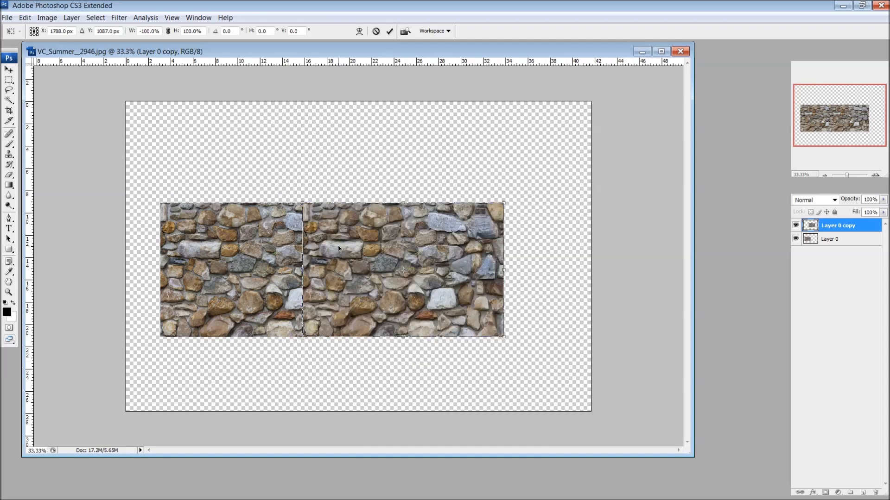
left_click_drag(347, 261, 359, 275)
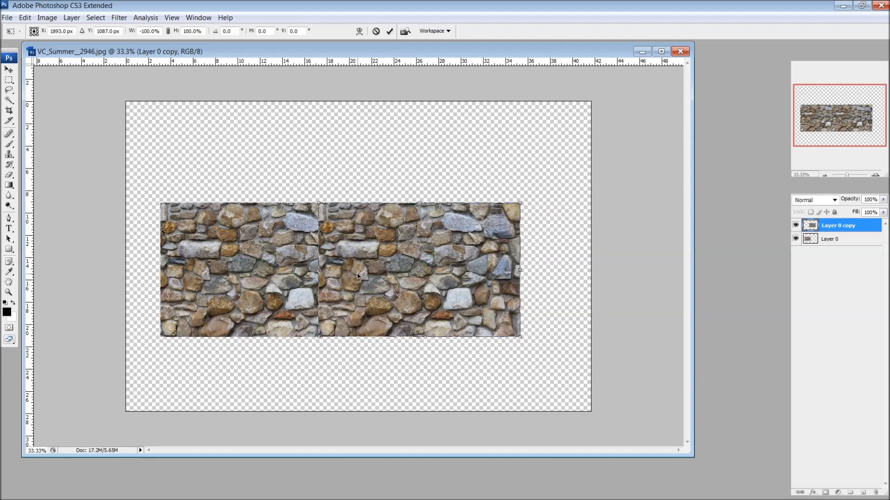
key("Return")
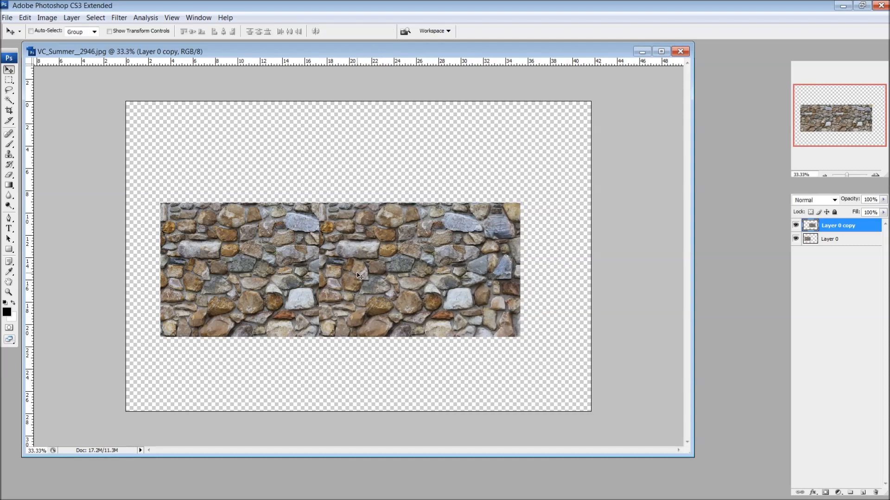
- Flip Layer 0 copy horizontally again so it mirrors the original, and nudge it to fine-tune the overlap
key("ctrl+t")
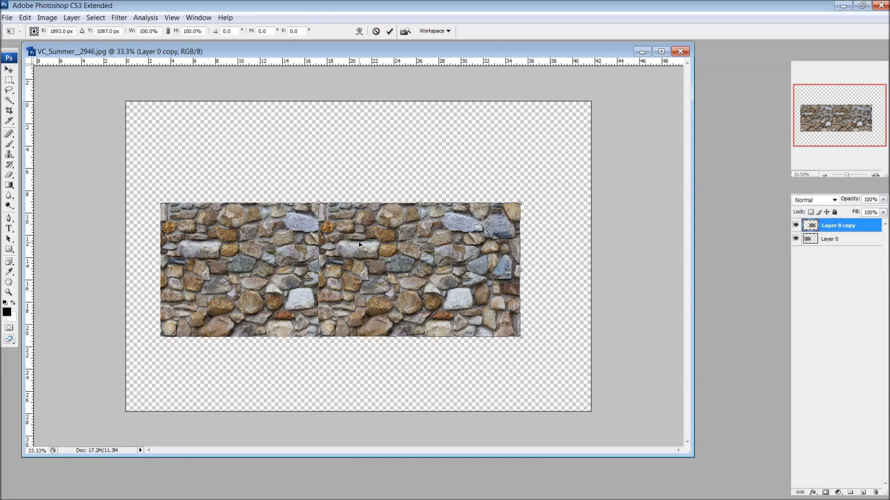
right_click(358, 242)
left_click(436, 372)
key("Return")
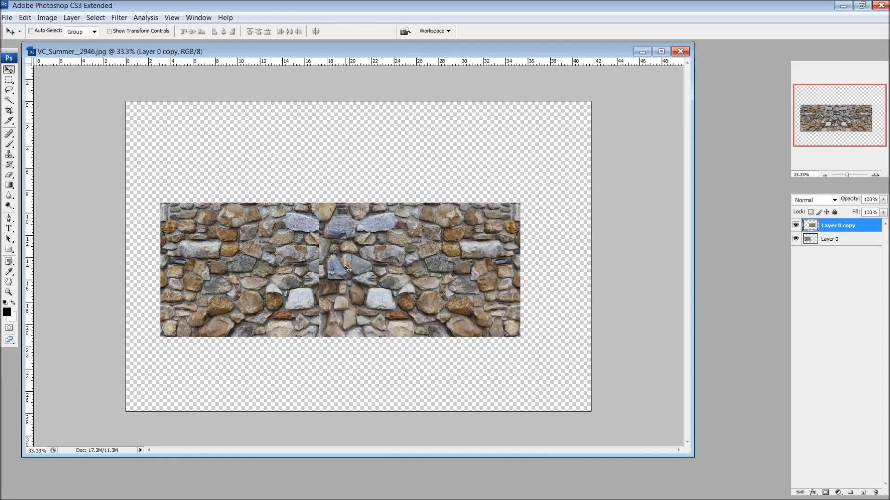
left_click_drag(355, 253, 356, 250)
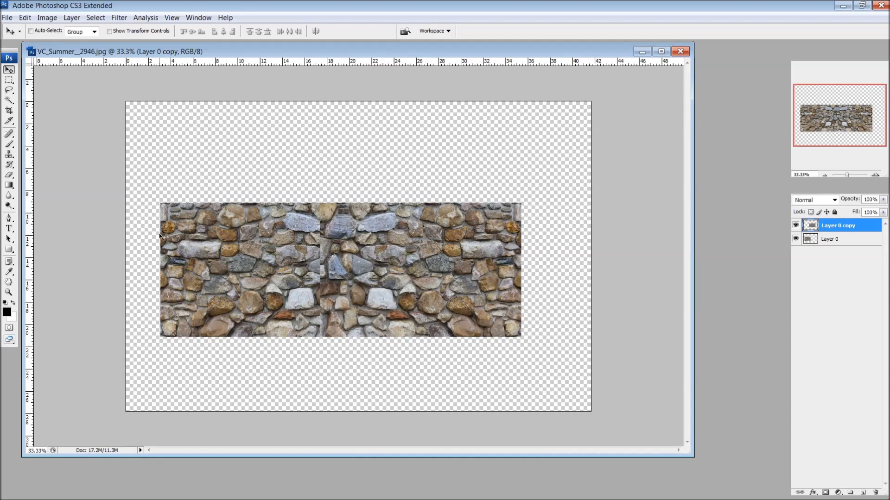
- Test the tiling by placing a duplicate of Layer 0 against the mirrored copy's outer edge, and delete the duplicate
key("alt+bracketleft")
key("ctrl+j")
left_click_drag(189, 258, 548, 262)
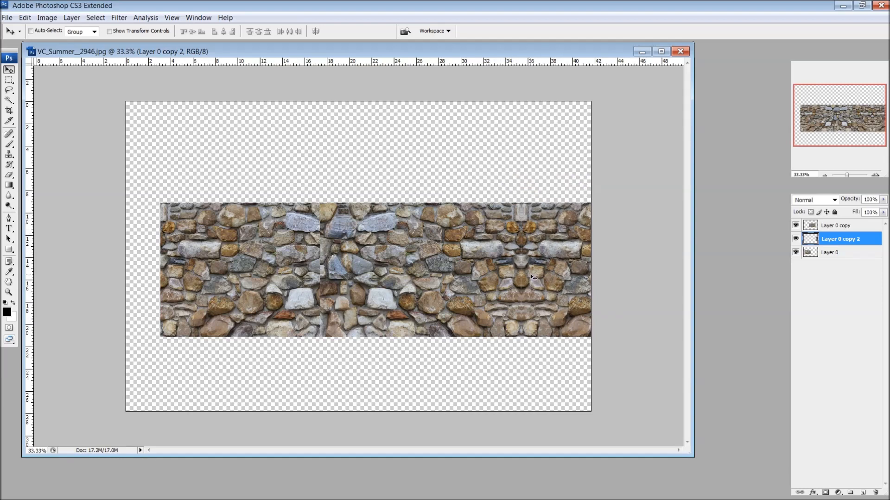
mouse_move(537, 270)
left_mouse_down()
mouse_move(563, 270)
mouse_move(539, 268)
left_mouse_up()
key("Delete")
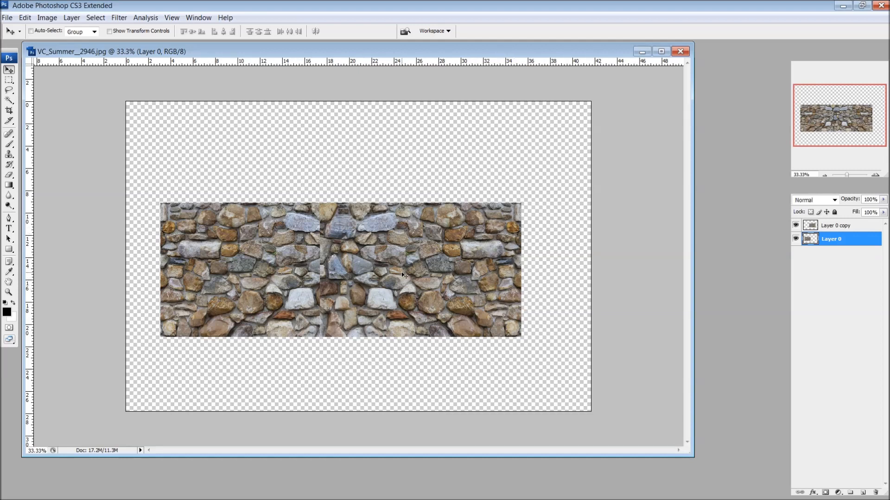
- Activate Layer 0 copy and set up the Eraser with the 98 px textured brush at 75% opacity
left_click(353, 258, "ctrl")
scroll(351, 256, "up", 7)
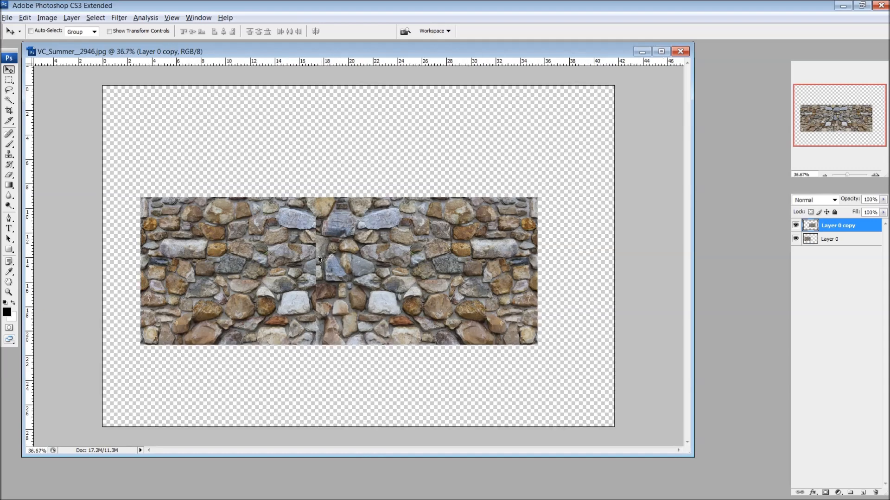
scroll(315, 249, "up", 1)
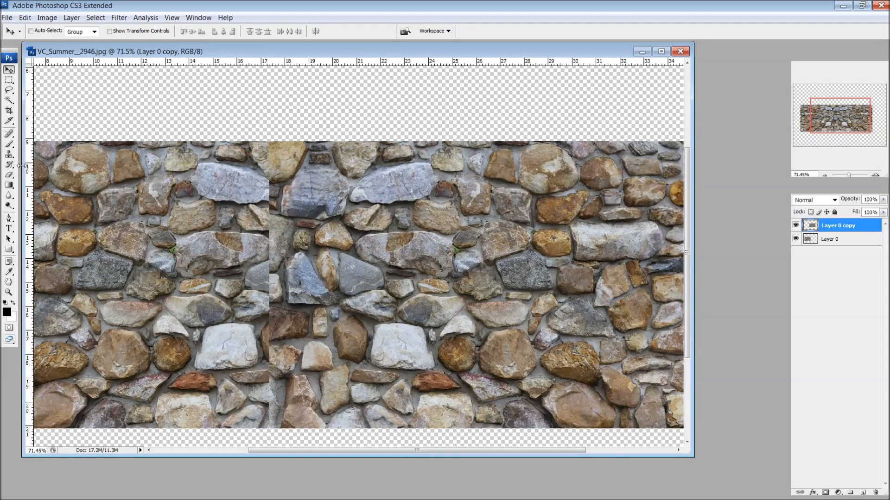
left_click(9, 175)
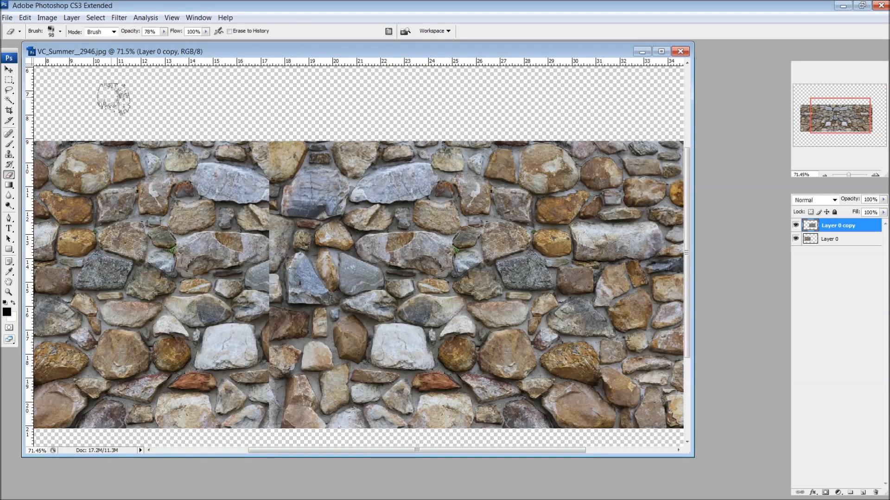
left_click(60, 32)
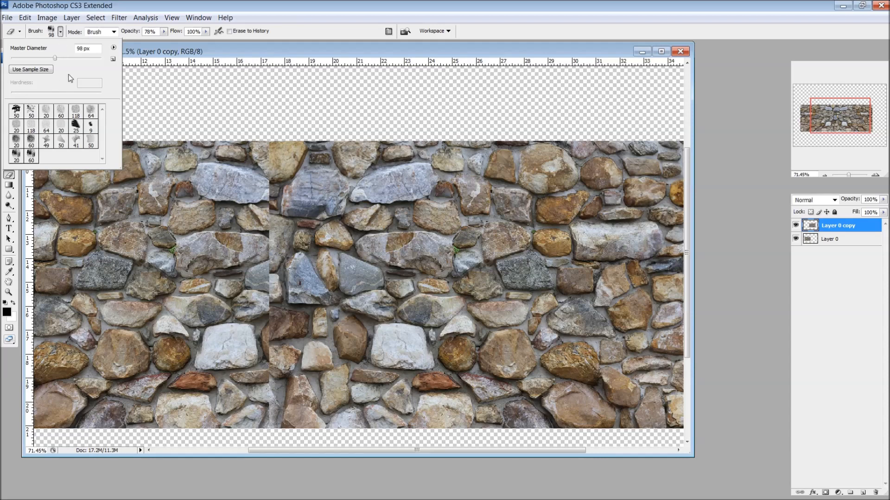
left_click(113, 48)
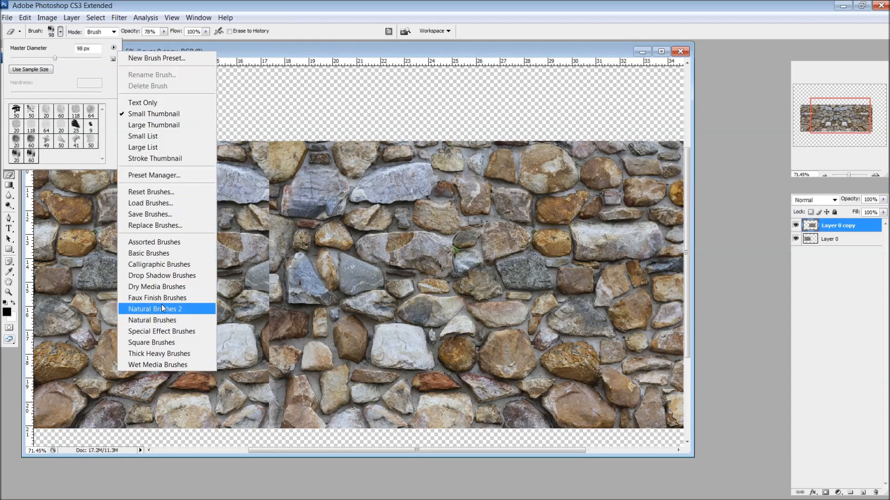
left_click(114, 48)
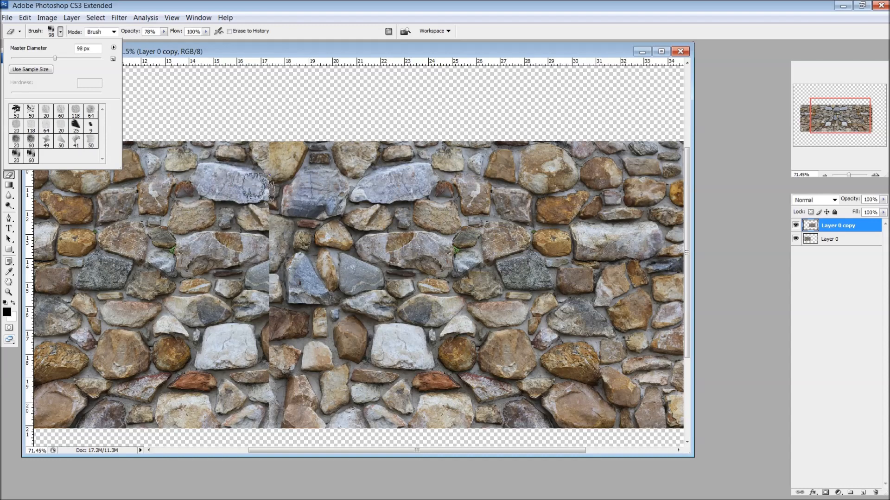
left_click(231, 174)
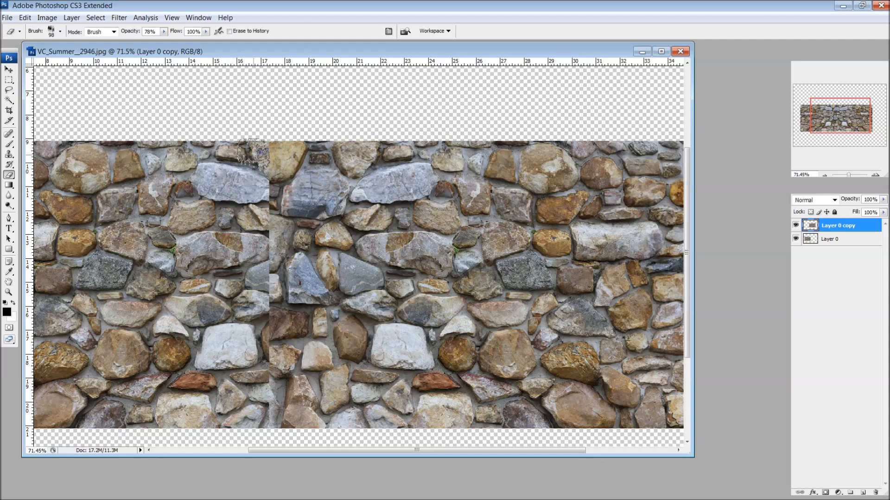
left_click(163, 31)
left_click_drag(163, 41, 162, 43)
- Erase the overlapping left edge of Layer 0 copy along its full height to blend the central seam
mouse_move(255, 146)
left_mouse_down()
mouse_move(259, 164)
mouse_move(272, 146)
mouse_move(253, 170)
mouse_move(281, 164)
mouse_move(284, 144)
mouse_move(241, 170)
mouse_move(276, 143)
mouse_move(250, 190)
mouse_move(264, 195)
mouse_move(254, 186)
mouse_move(264, 192)
mouse_move(249, 221)
mouse_move(268, 212)
mouse_move(264, 223)
mouse_move(276, 230)
mouse_move(269, 243)
mouse_move(298, 229)
mouse_move(257, 253)
mouse_move(267, 259)
mouse_move(259, 282)
mouse_move(262, 273)
mouse_move(271, 284)
mouse_move(296, 271)
mouse_move(283, 289)
mouse_move(311, 282)
mouse_move(307, 273)
mouse_move(321, 267)
mouse_move(301, 291)
mouse_move(334, 279)
mouse_move(334, 268)
mouse_move(317, 285)
mouse_move(322, 267)
mouse_move(282, 331)
mouse_move(269, 312)
mouse_move(260, 337)
mouse_move(273, 345)
mouse_move(262, 378)
left_mouse_up()
scroll(264, 352, "down", 3)
mouse_move(268, 306)
left_mouse_down()
mouse_move(261, 340)
mouse_move(288, 343)
mouse_move(298, 361)
mouse_move(287, 346)
mouse_move(304, 346)
mouse_move(286, 311)
mouse_move(299, 315)
mouse_move(295, 300)
mouse_move(300, 321)
left_mouse_up()
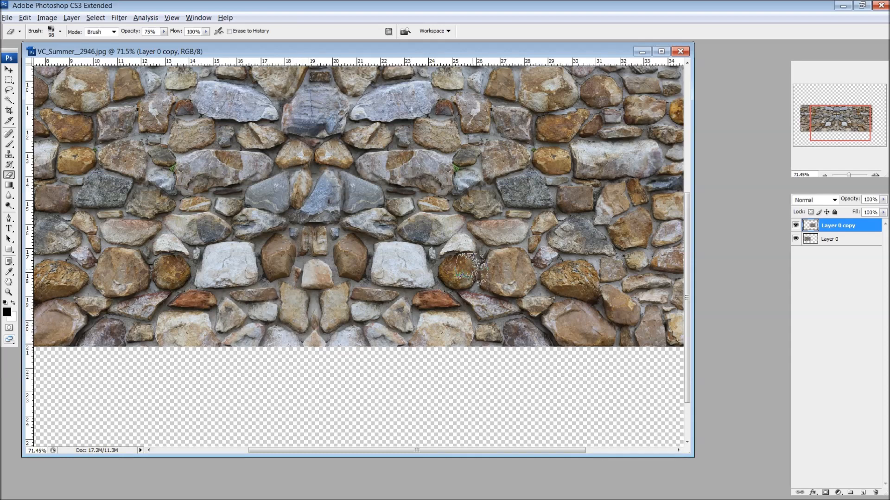
- Examine the blended central seam and the mirrored stones across the whole strip
scroll(472, 270, "down", 3)
scroll(380, 271, "up", 2)
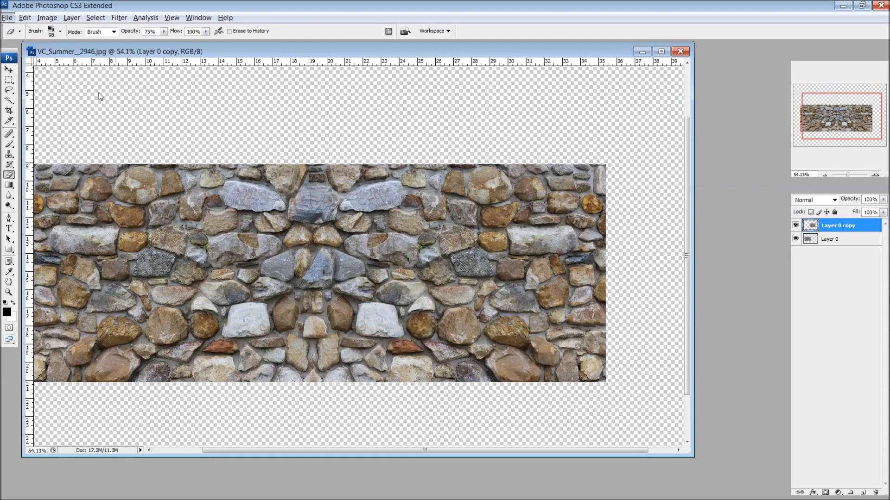
left_click(9, 69)
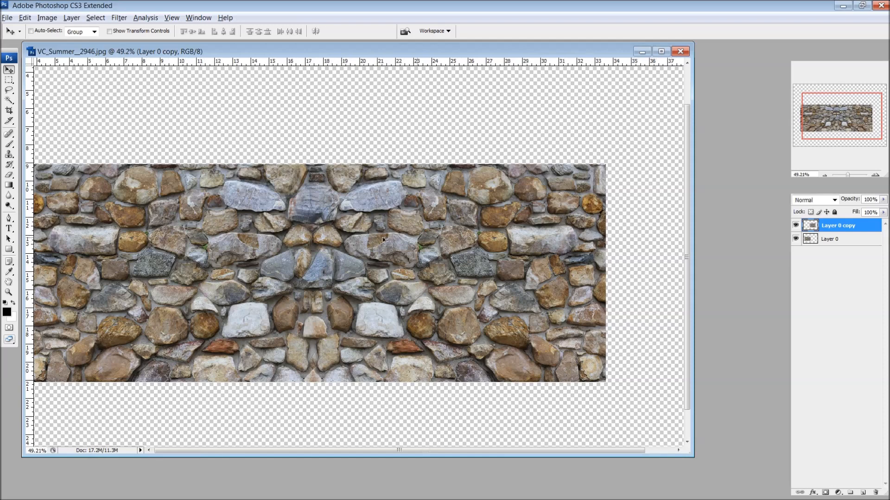
scroll(315, 229, "down", 1)
scroll(258, 208, "up", 1)
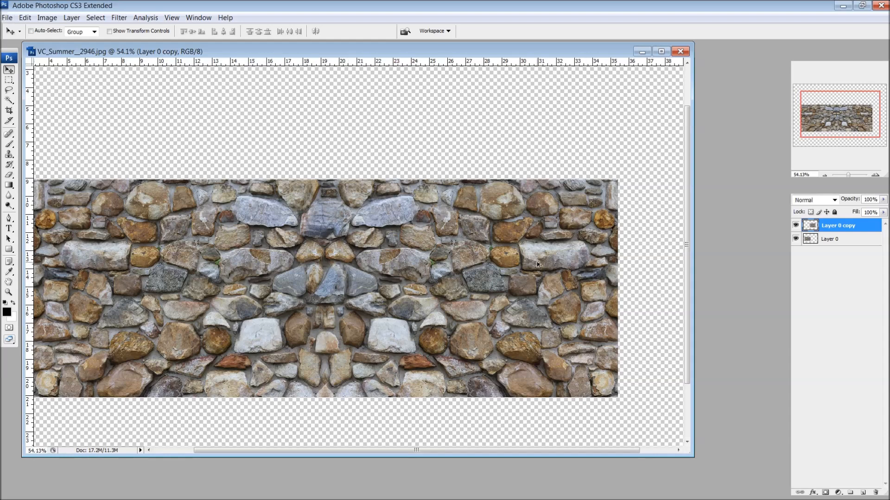
scroll(258, 271, "up", 2)
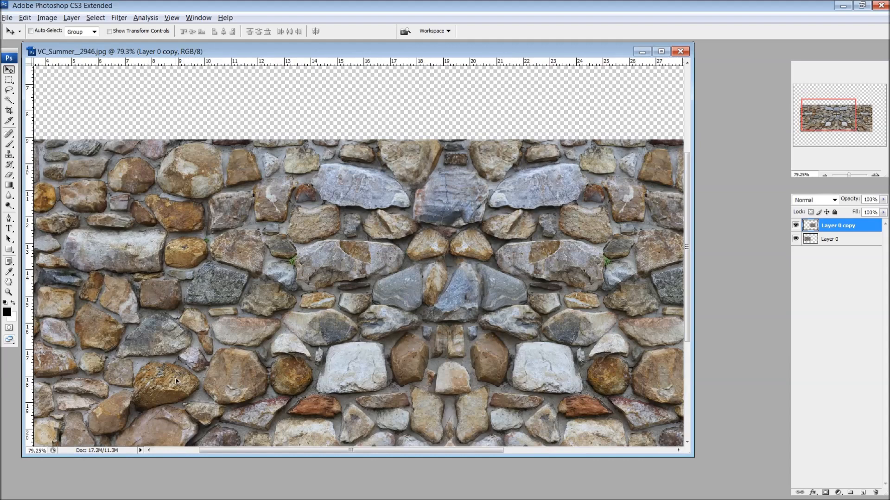
scroll(282, 326, "down", 2)
scroll(283, 318, "up", 3)
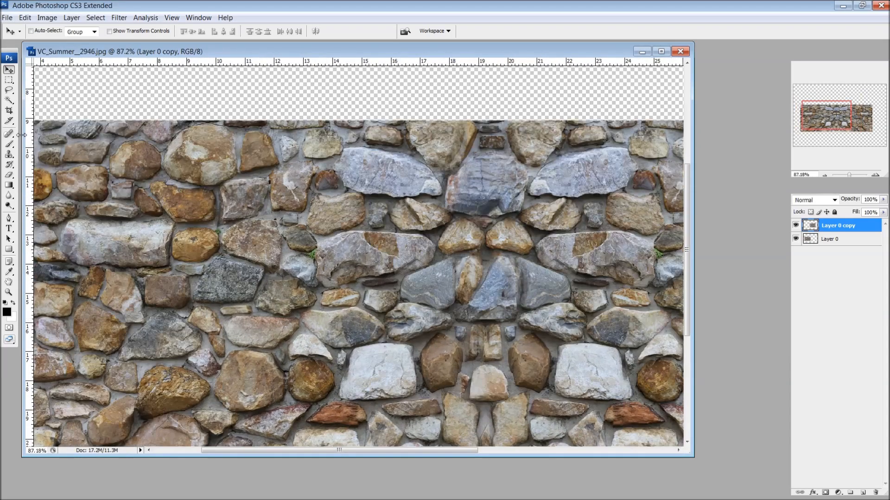
- Lasso the brown stone beside the dark speckled one on Layer 0, copy it to a new layer and stack that layer on top
left_click(9, 90)
scroll(105, 259, "down", 3)
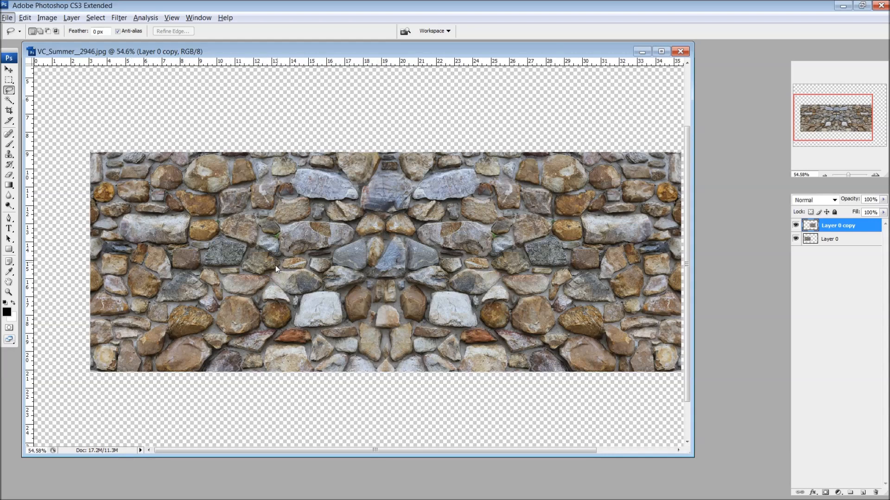
scroll(275, 265, "up", 5)
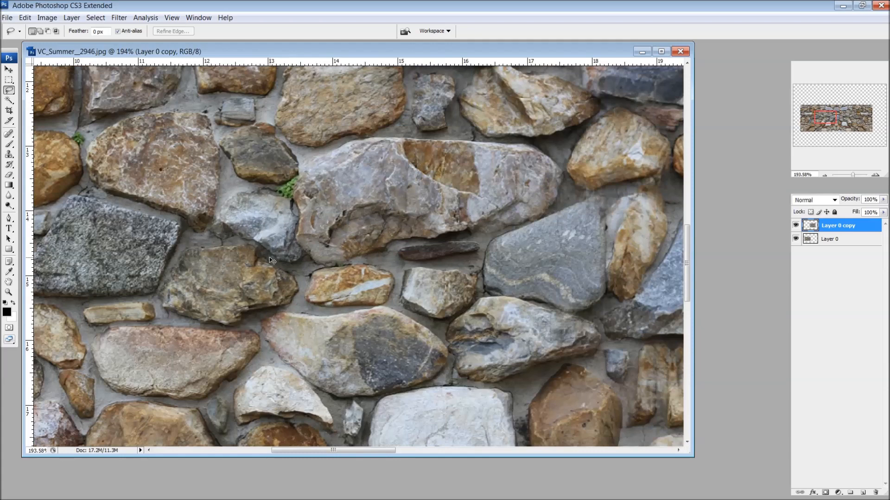
right_click(264, 260, "ctrl")
left_click(276, 263)
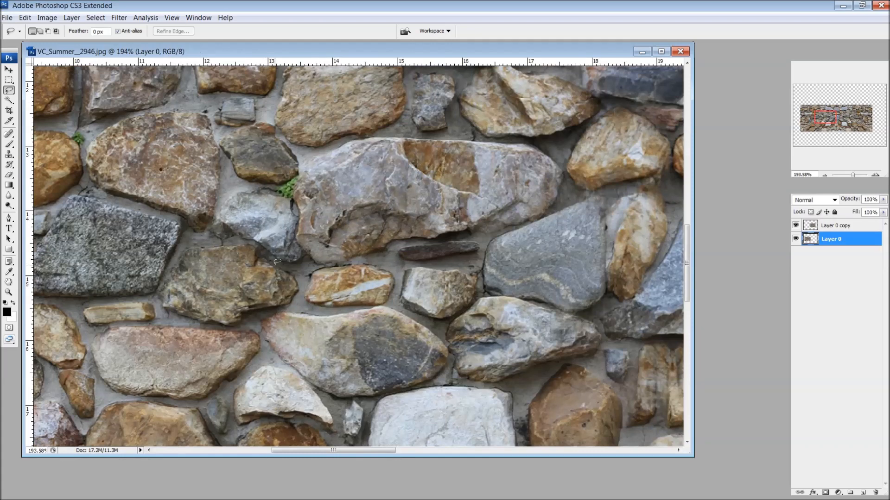
left_click_drag(249, 238, 198, 239)
mouse_move(160, 279)
left_mouse_down()
mouse_move(172, 316)
mouse_move(252, 325)
left_mouse_up()
right_click(229, 279)
left_click(267, 352)
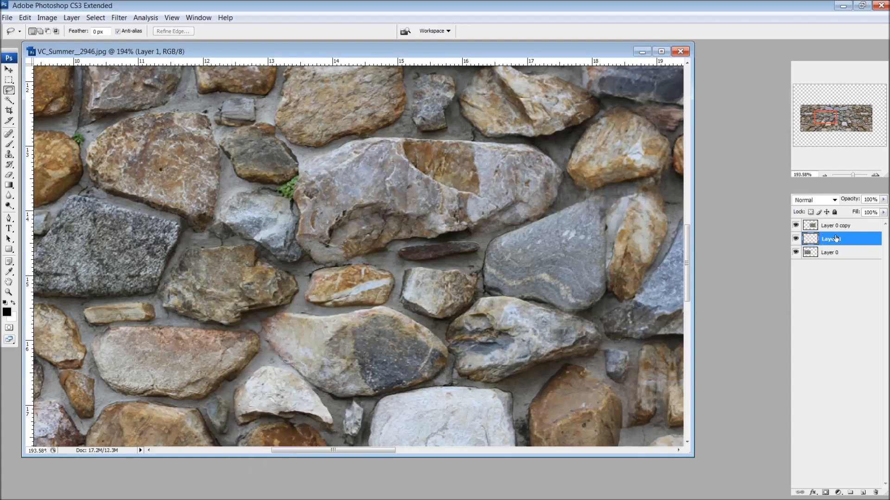
left_click_drag(836, 238, 834, 223)
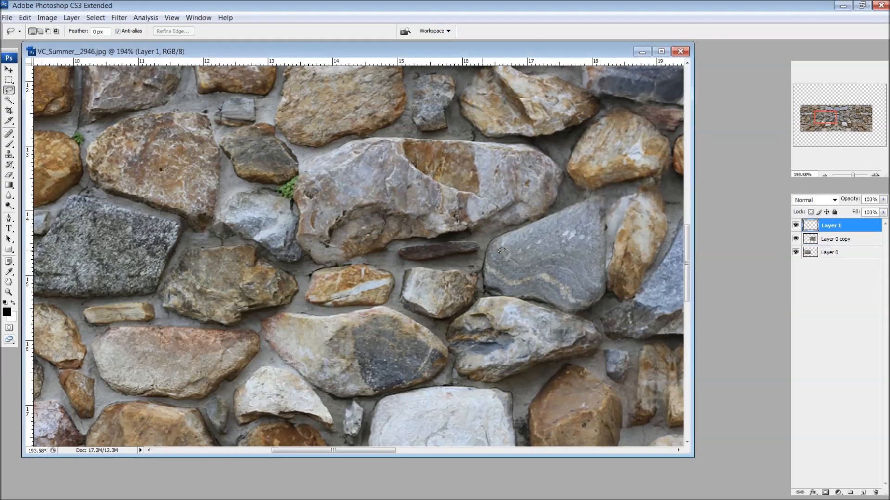
- Move the copied brown stone on Layer 1 over the white stone in the mirrored half and scale it to about 125%
key("ctrl+0")
left_click(9, 69)
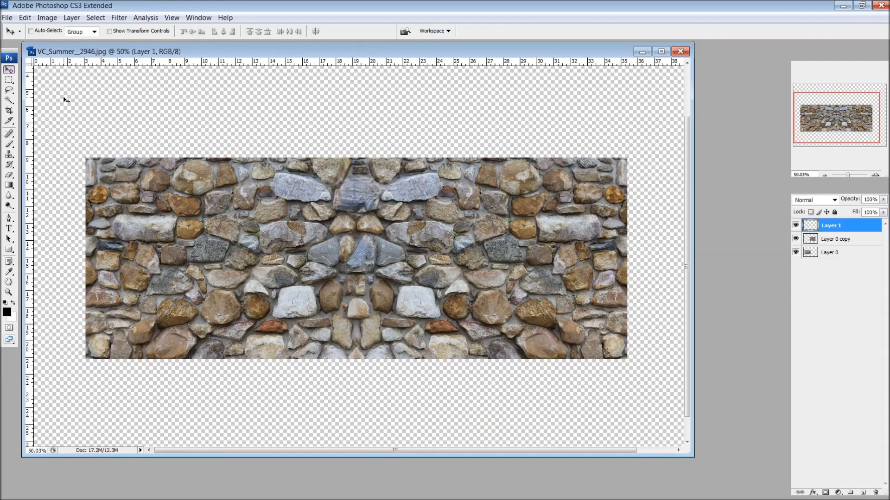
left_click_drag(400, 249, 410, 314)
scroll(440, 312, "up", 5)
scroll(394, 298, "up", 1)
key("ctrl+t")
left_click_drag(425, 271, 452, 250)
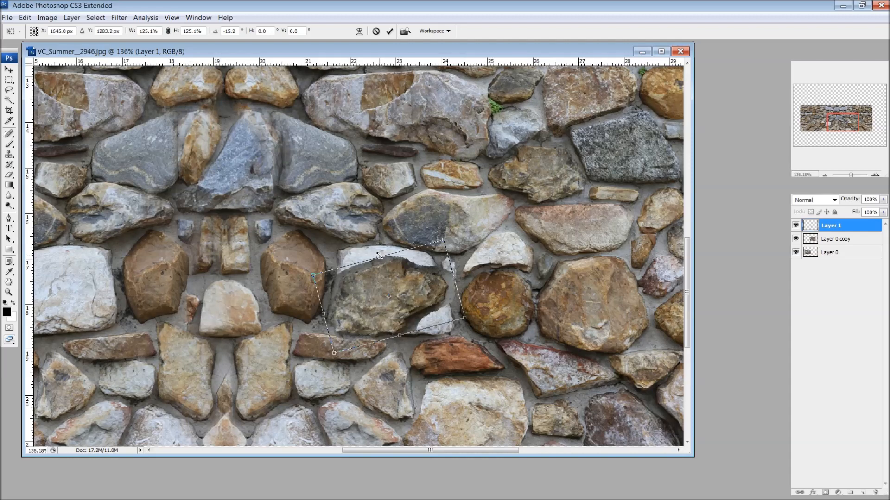
- Rotate and stretch the copied stone to about 133% width and 174% height so it covers the white stone, and apply the transform
left_click_drag(379, 256, 373, 240)
left_click_drag(430, 269, 431, 264)
left_click_drag(475, 207, 485, 273)
left_click_drag(454, 306, 464, 309)
left_click_drag(376, 332, 382, 347)
left_click_drag(518, 264, 523, 239)
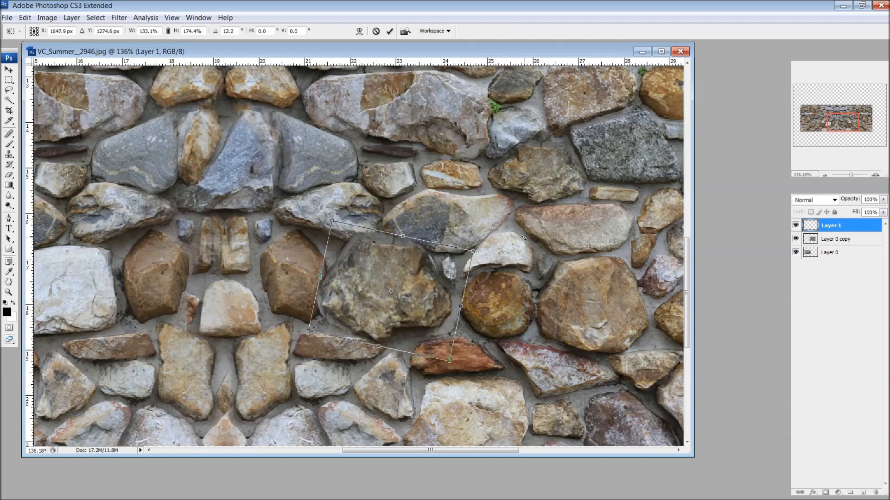
left_click_drag(462, 267, 460, 279)
key("Return")
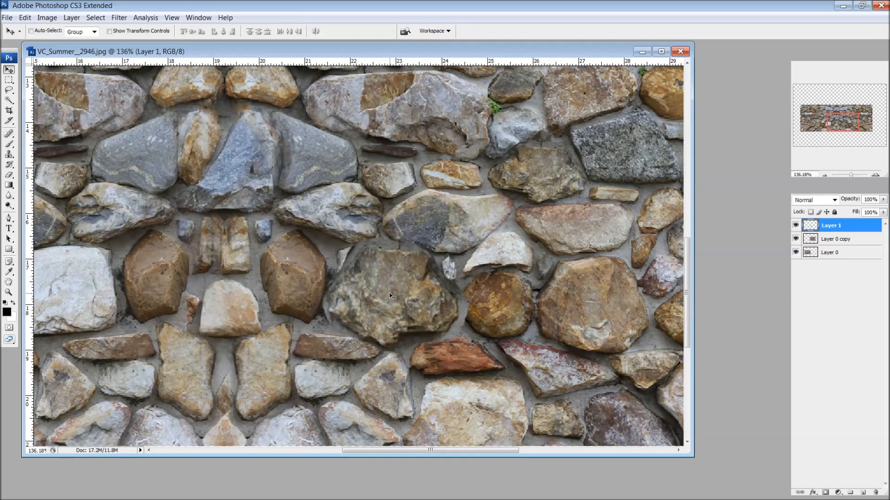
- Erase the hard edges around the pasted stone with the 19 px textured Eraser at 14% opacity to blend it into the mortar
scroll(381, 240, "down", 4)
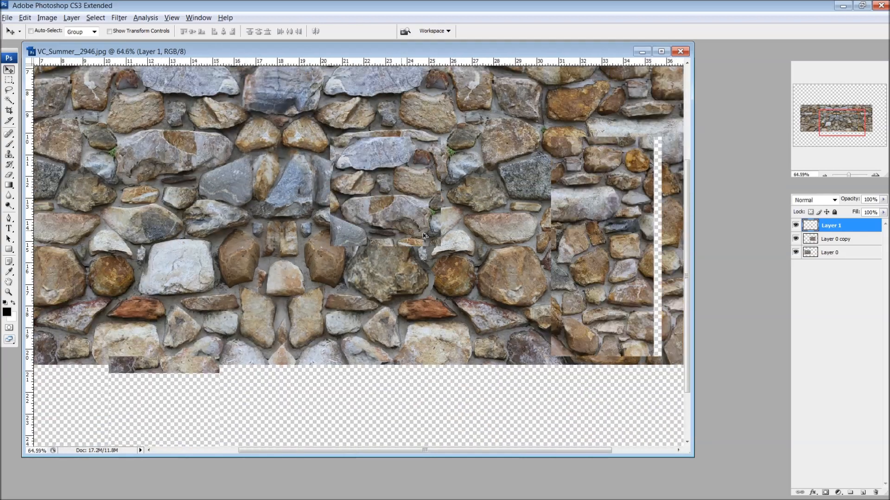
scroll(493, 274, "up", 3)
scroll(494, 274, "down", 2)
scroll(253, 323, "up", 4)
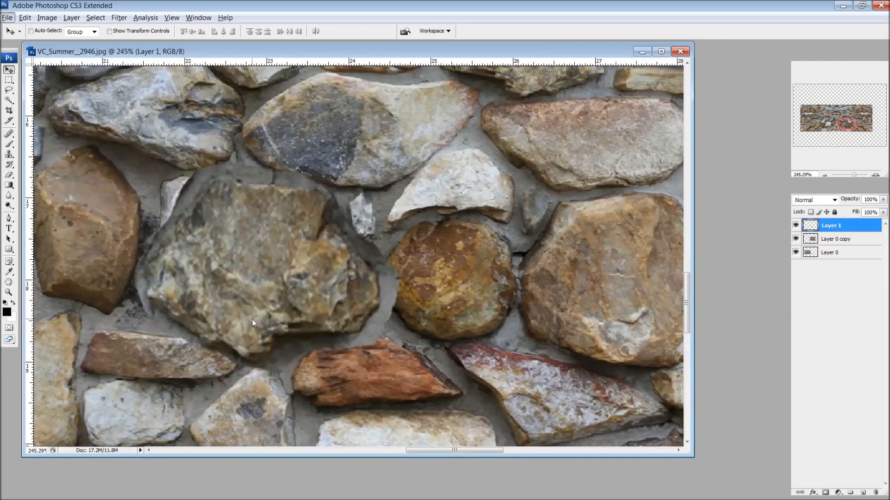
left_click(9, 174)
left_click(60, 31)
left_click_drag(23, 56, 19, 58)
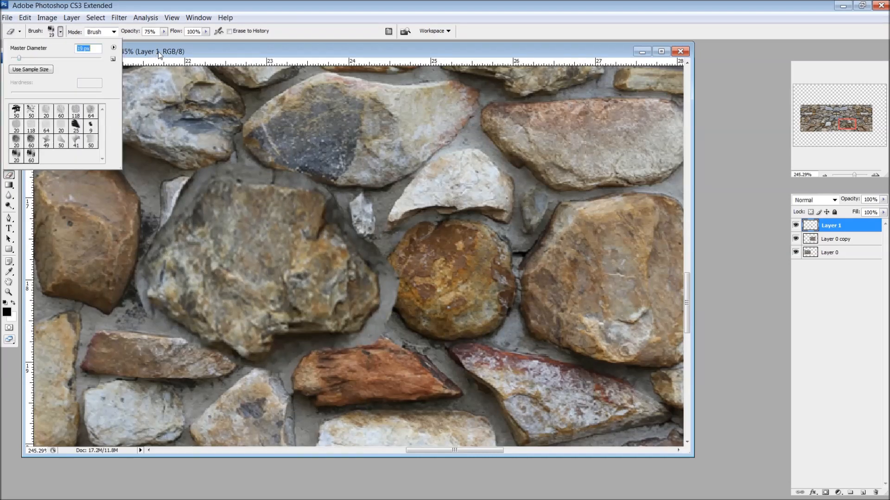
left_click(164, 31)
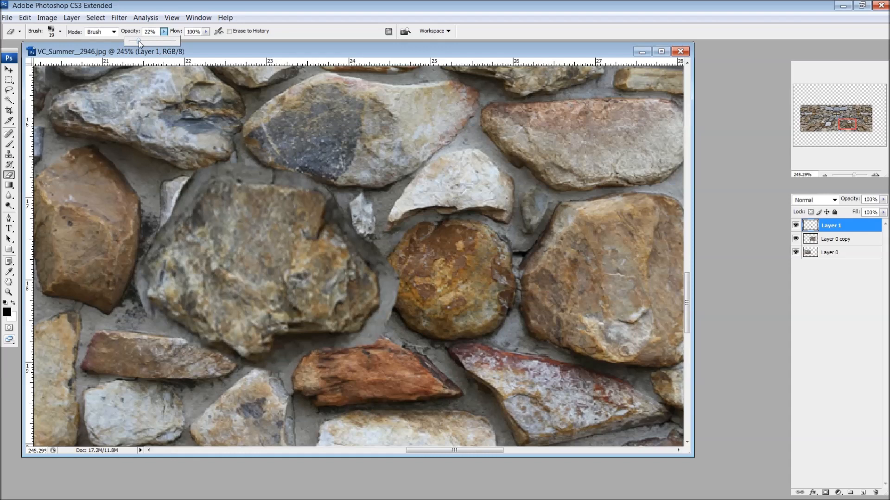
left_click(217, 159)
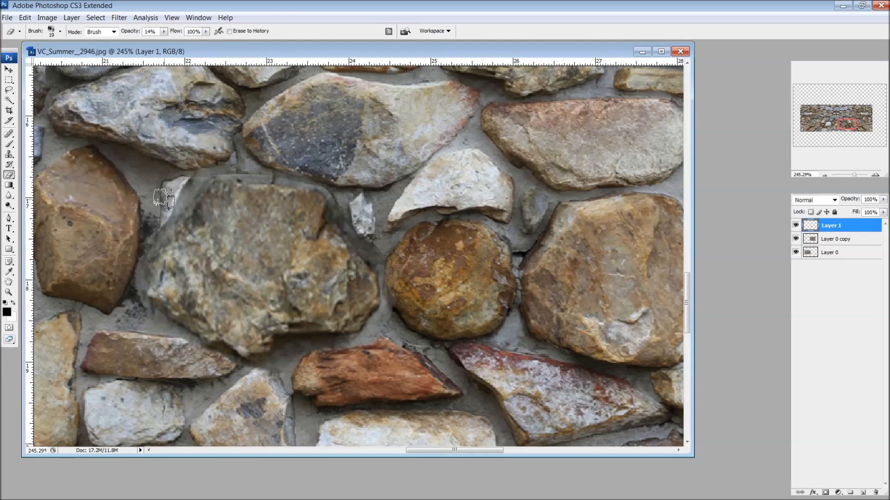
- Examine the whole mirrored strip with the replaced stone for remaining obvious repeats
scroll(461, 162, "down", 3)
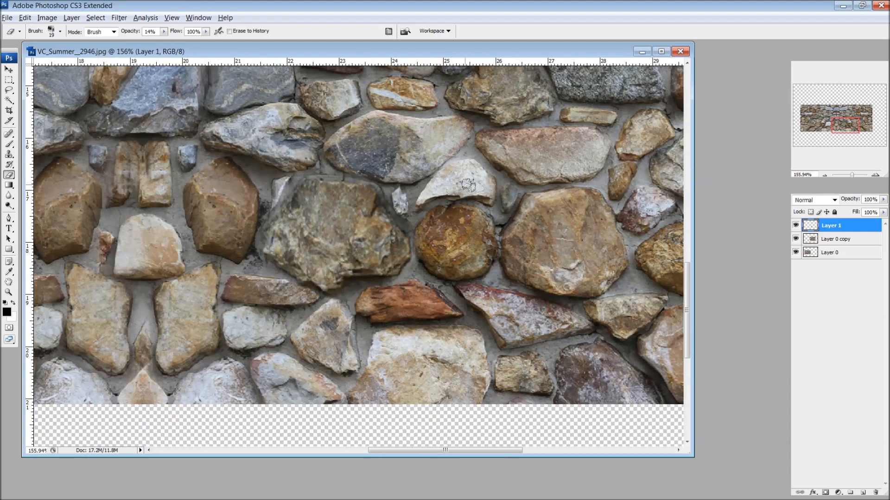
scroll(536, 219, "down", 2)
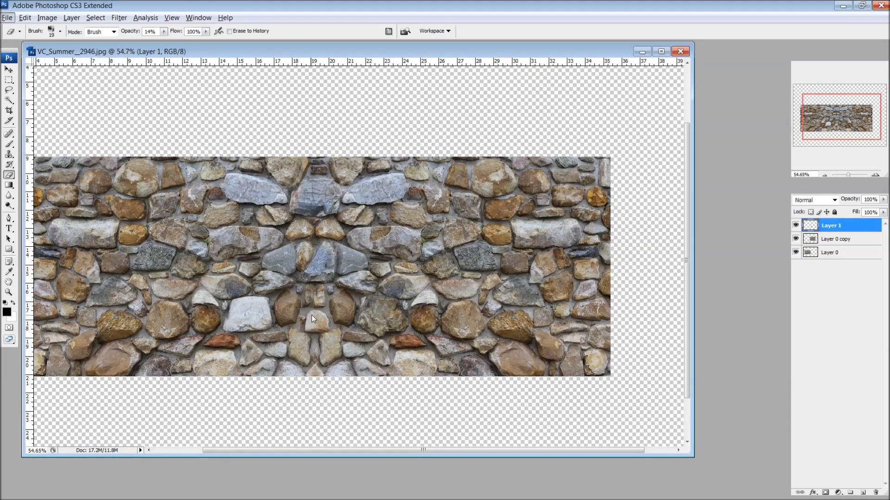
scroll(360, 283, "up", 1)
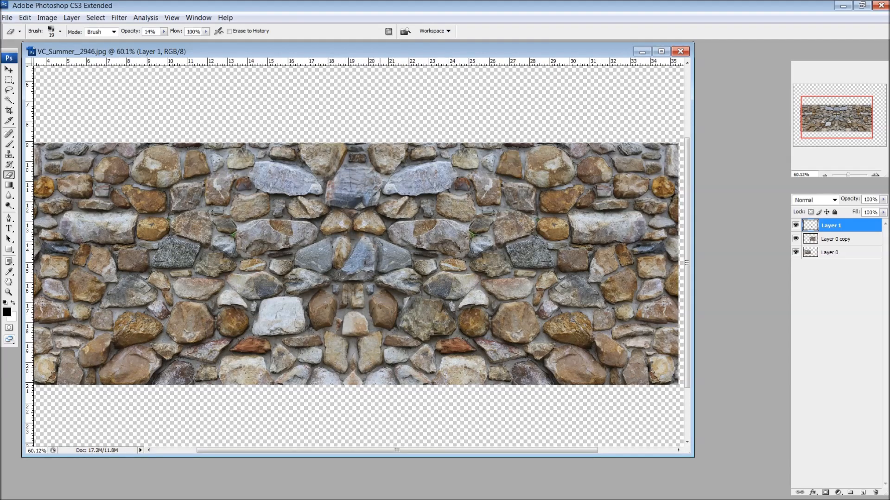
scroll(381, 248, "up", 3)
scroll(386, 226, "down", 2)
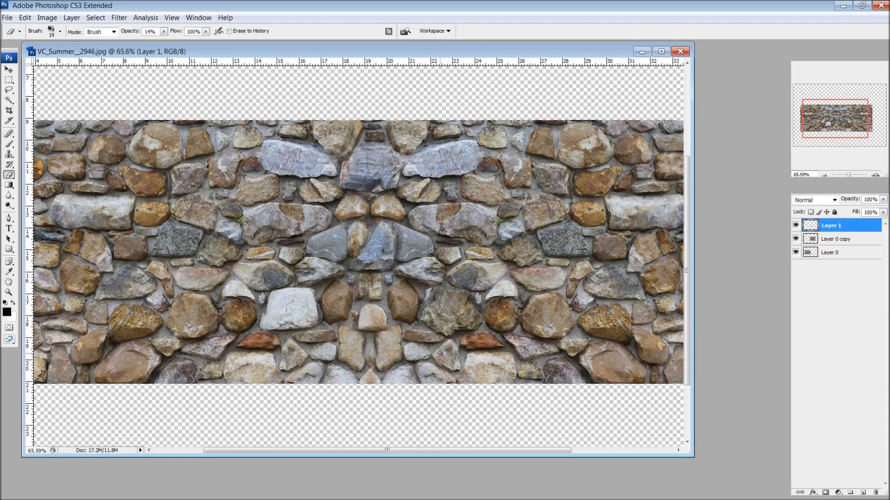
scroll(218, 212, "down", 1)
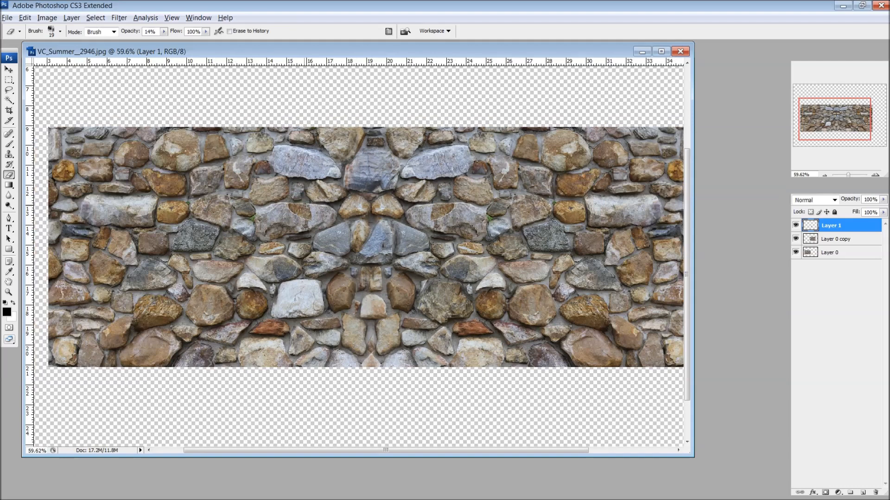
scroll(139, 224, "up", 1)
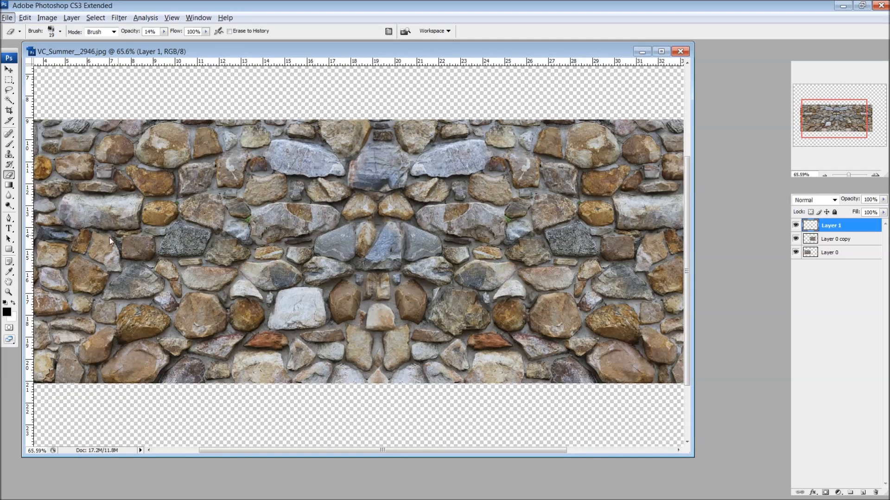
scroll(528, 238, "down", 1)
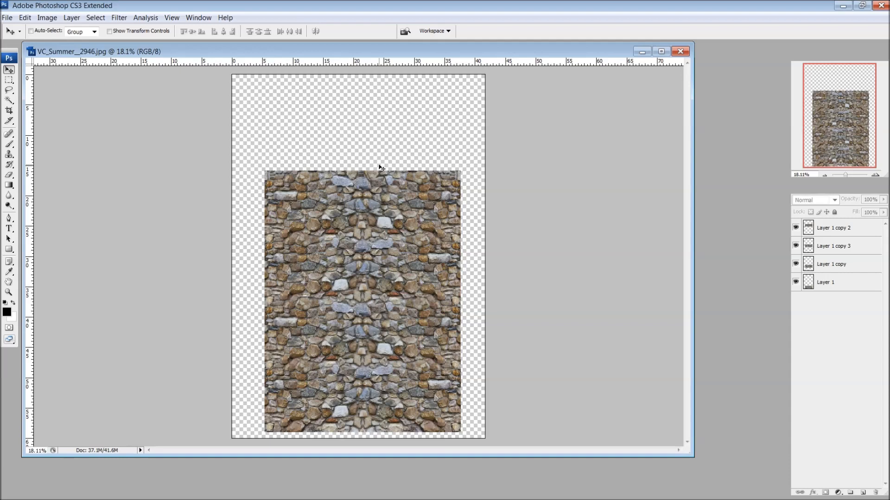
- Select Layer 1 and hide Layer 1 copy, copy 2 and copy 3, leaving only the lowest wall strip visible
left_click(404, 412, "ctrl")
left_click_drag(795, 227, 801, 245)
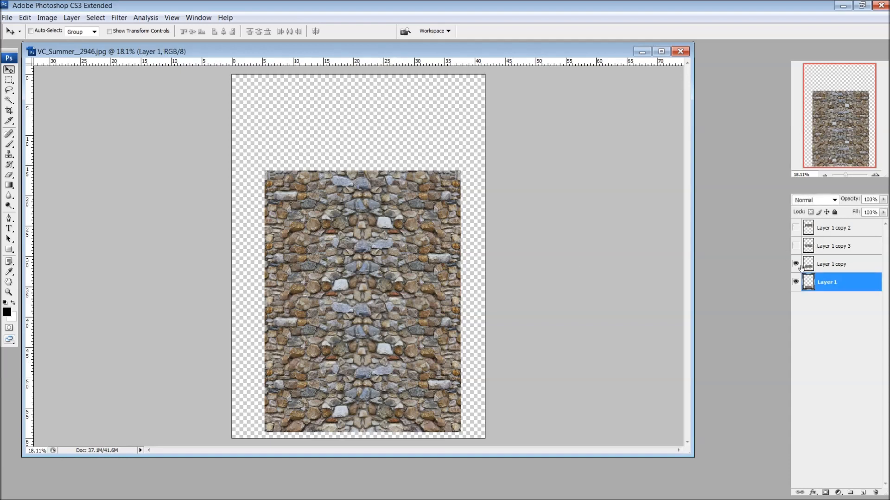
left_click(800, 266)
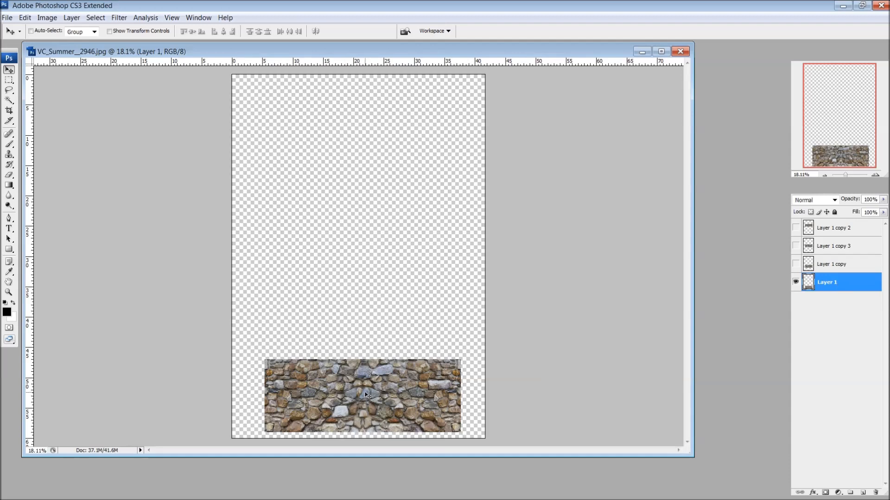
scroll(369, 399, "up", 4)
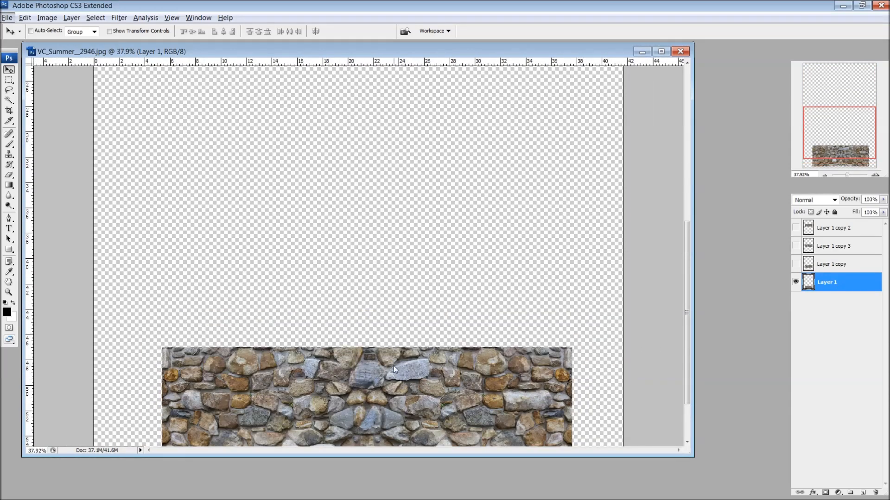
scroll(371, 333, "down", 3)
scroll(370, 383, "up", 4)
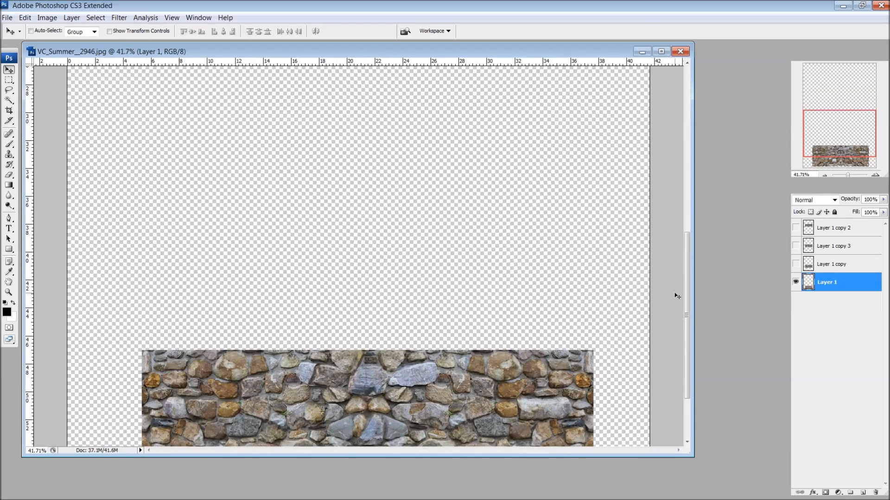
left_click_drag(688, 269, 691, 321)
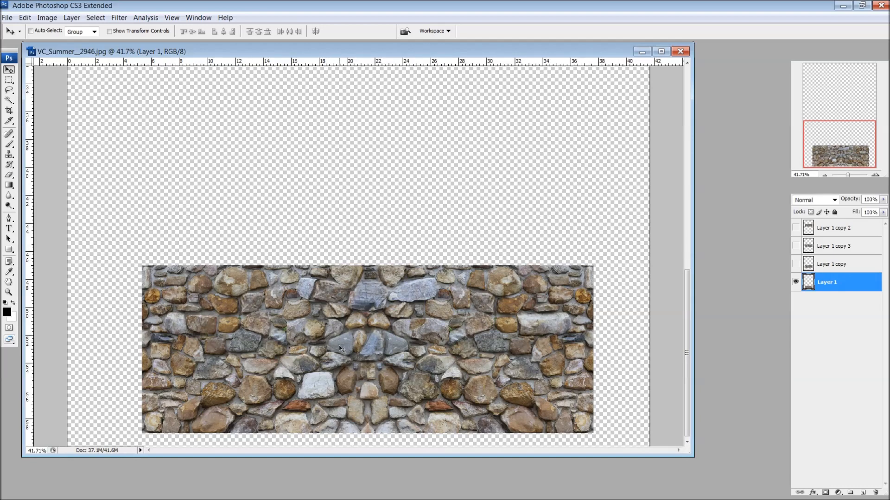
- Toggle the visibility of Layer 1 copy to compare the single strip with the two stacked strips
left_click(795, 264)
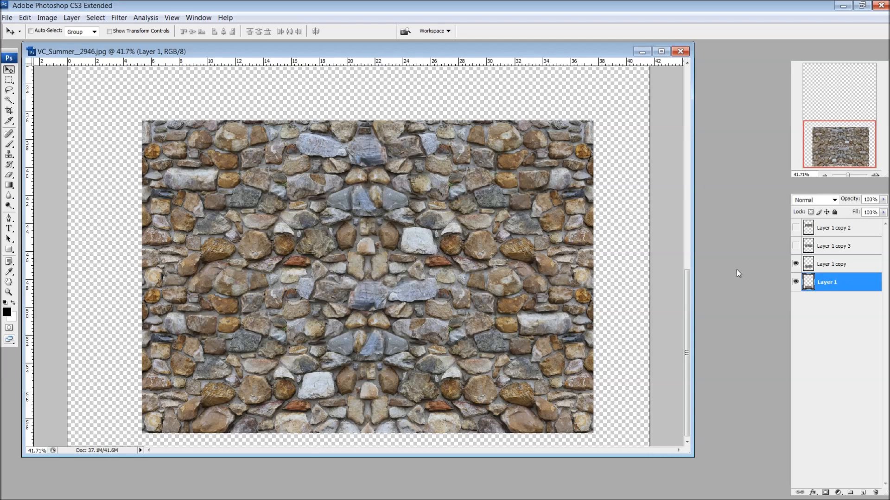
left_click(795, 264)
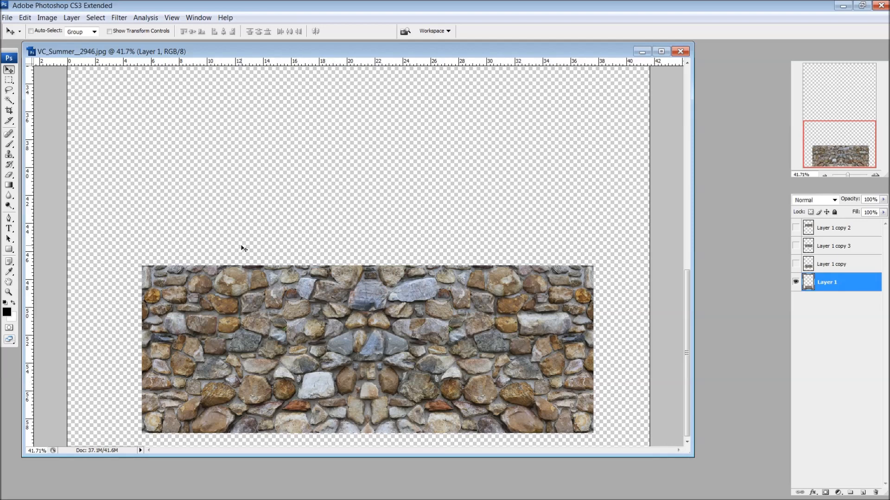
left_click(796, 264)
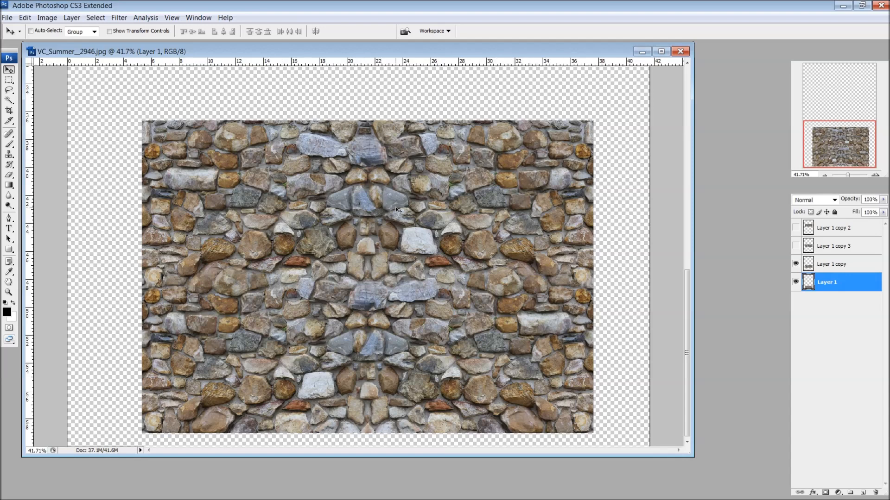
- Pull Layer 1 copy up off the lowest strip to expose its erased lower edge, and realign it over Layer 1
left_click(795, 282)
left_click(830, 265)
left_click_drag(424, 237, 427, 202)
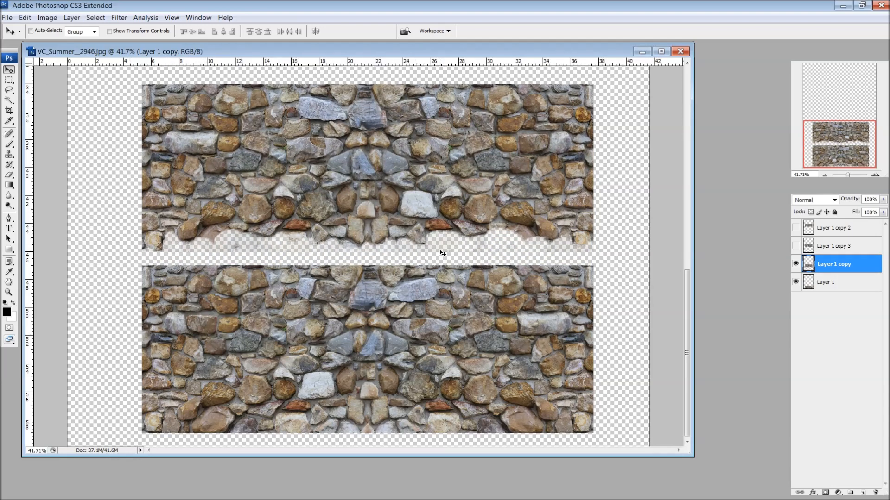
left_click_drag(482, 203, 481, 241)
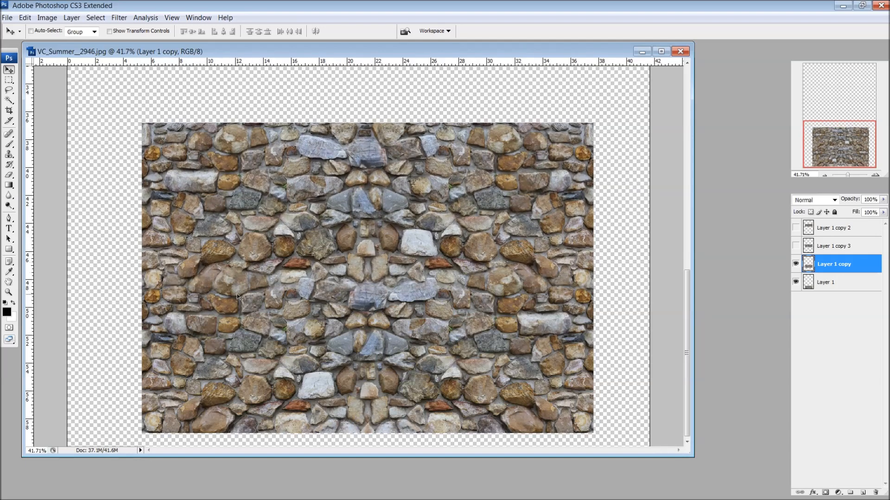
mouse_move(453, 288)
left_mouse_down()
mouse_move(452, 310)
mouse_move(449, 292)
left_mouse_up()
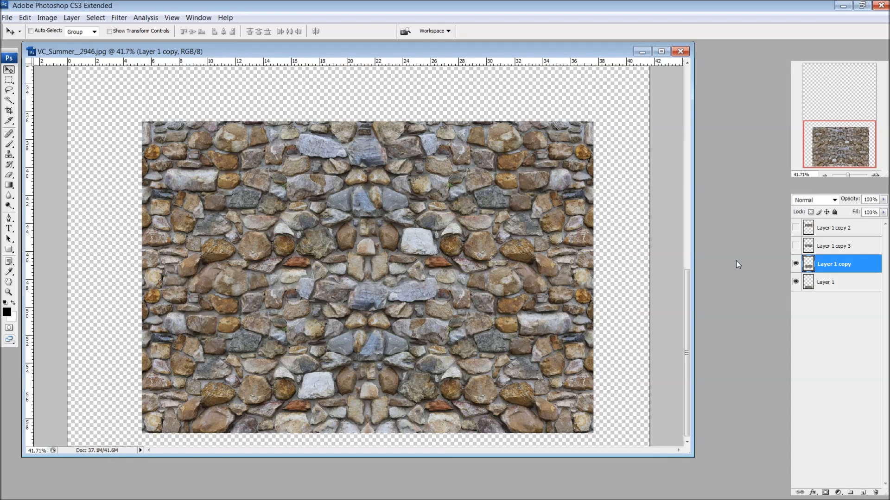
- Show Layer 1 copy 3 and Layer 1 copy 2 again to complete the four-strip wall
scroll(821, 246, "up", 2)
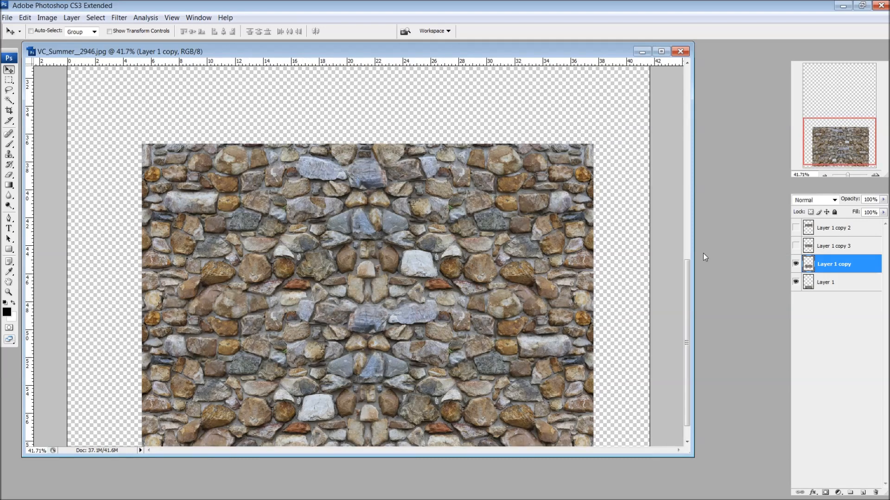
scroll(316, 277, "down", 1)
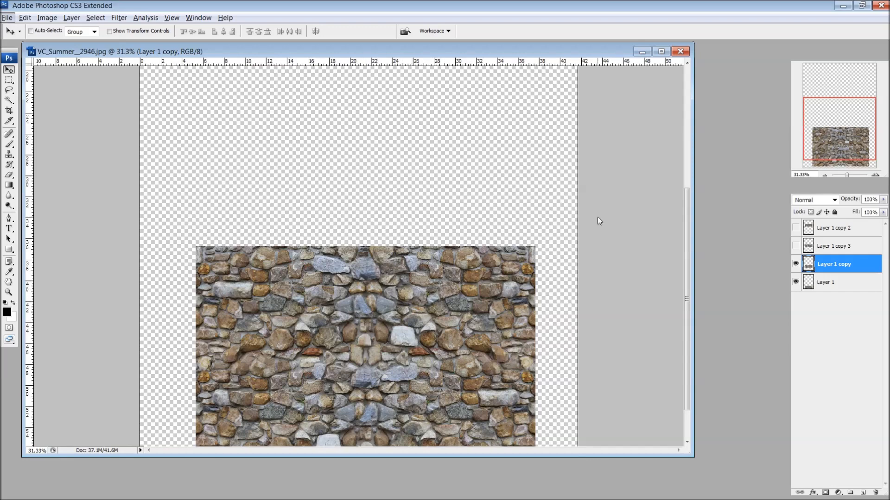
left_click(796, 245)
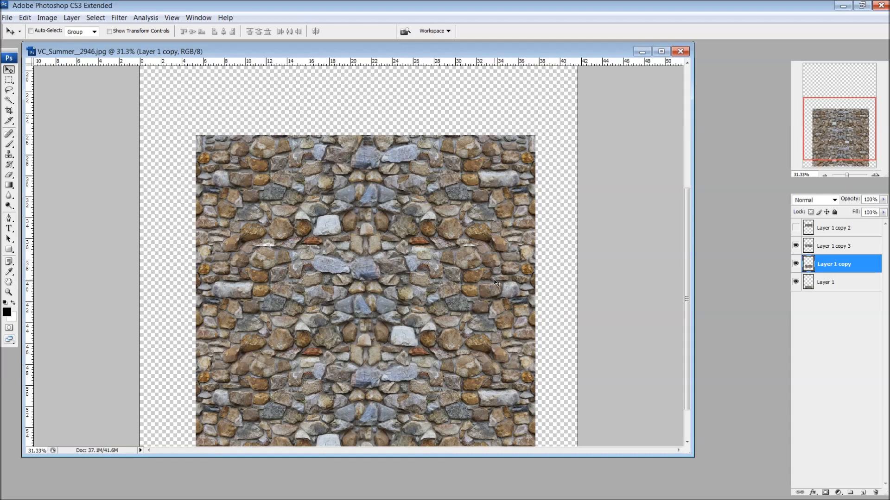
left_click(795, 227)
scroll(385, 345, "down", 3)
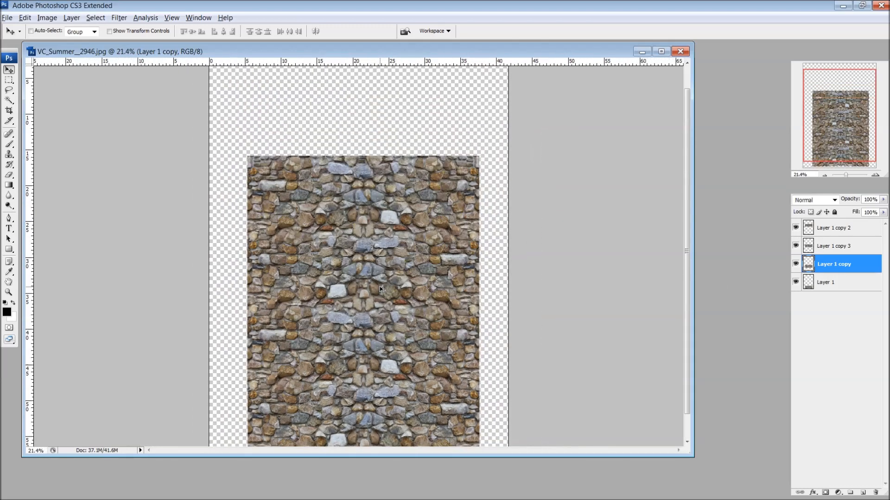
scroll(384, 345, "up", 1)
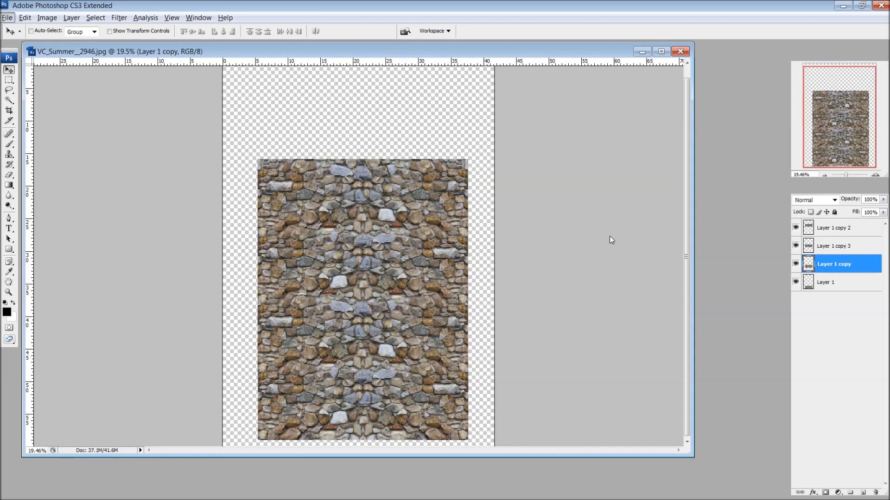
- Select all four wall strip layers, from Layer 1 copy 2 down to Layer 1, and merge them into one layer
left_click(363, 196)
left_click(835, 228)
left_click(836, 283, "shift")
right_click(838, 282)
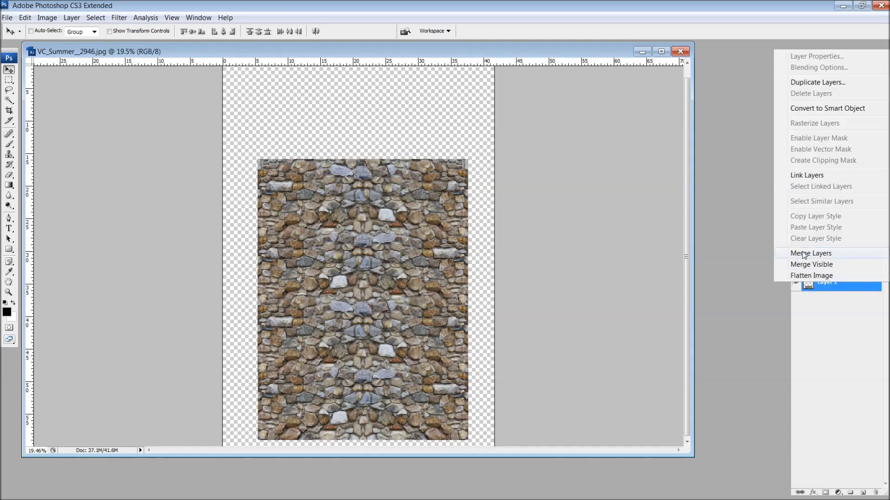
left_click(807, 251)
- Crop the canvas to the edges of the merged stone wall, removing the transparent area around it
left_click(8, 110)
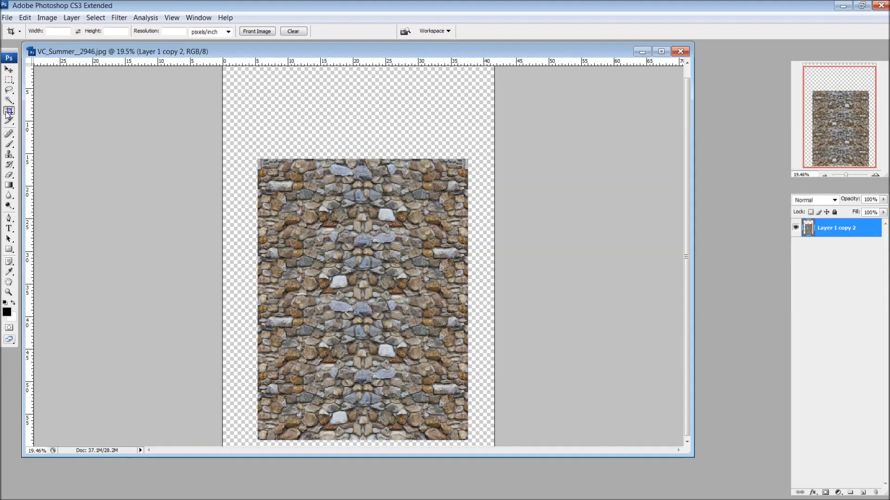
left_click_drag(258, 159, 467, 440)
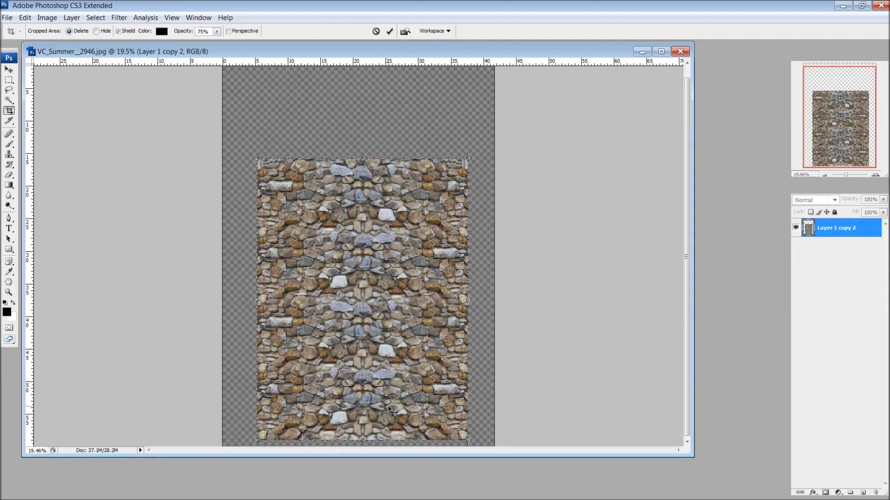
key("Return")
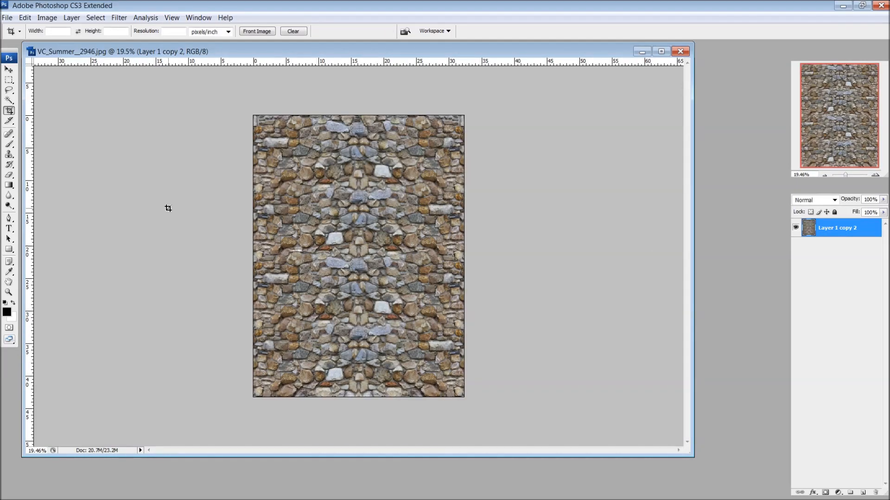
left_click(9, 69)
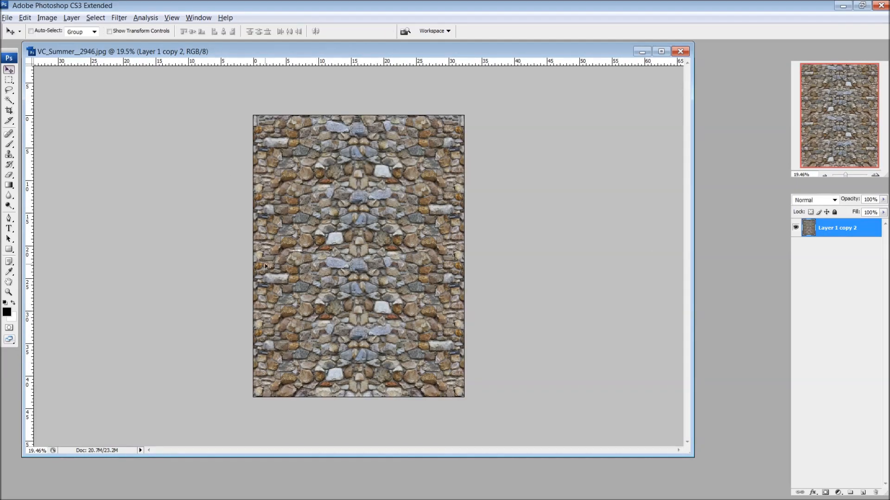
- Examine the left and right edges of the cropped wall up close to compare how their stones meet
scroll(194, 278, "up", 8)
scroll(195, 279, "up", 5)
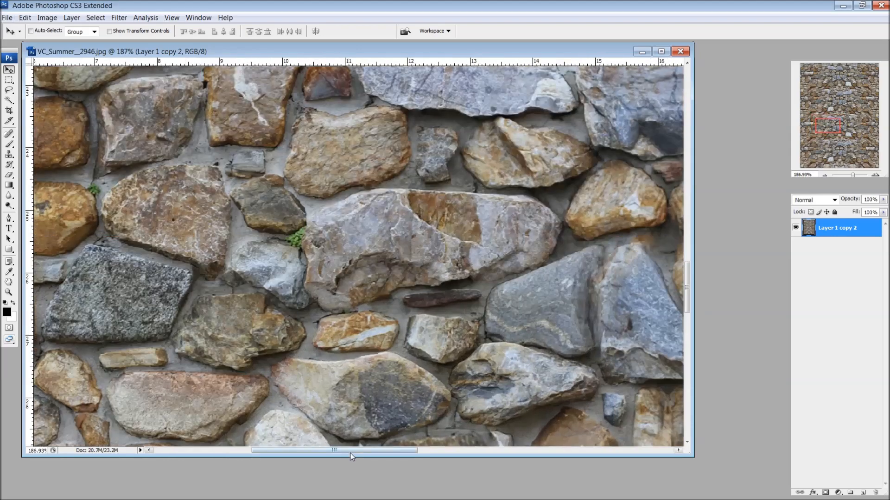
left_click_drag(355, 450, 227, 448)
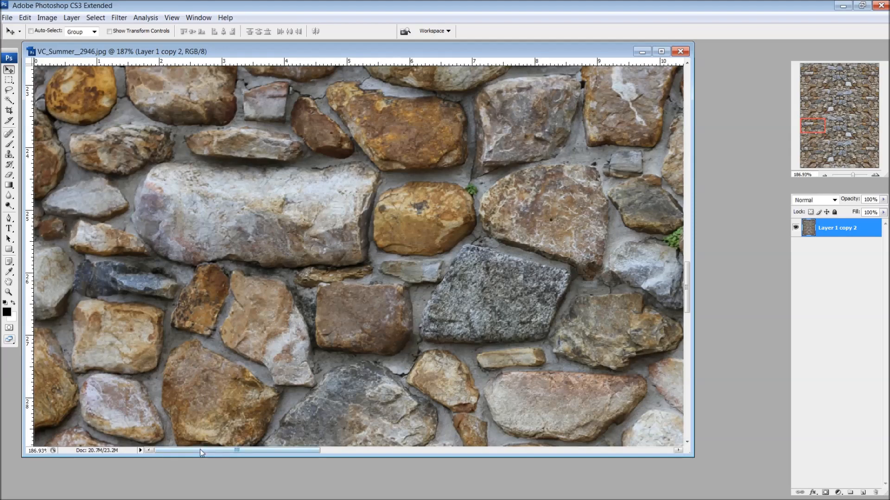
left_click_drag(206, 451, 567, 455)
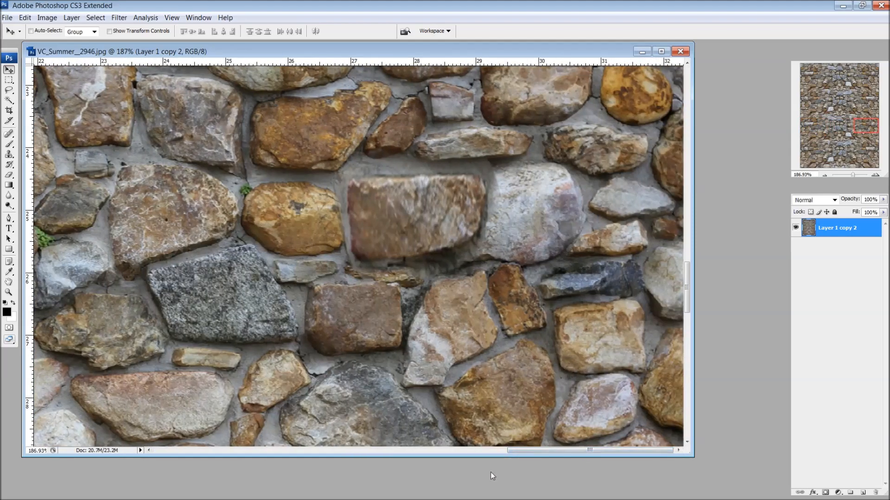
scroll(435, 414, "down", 8)
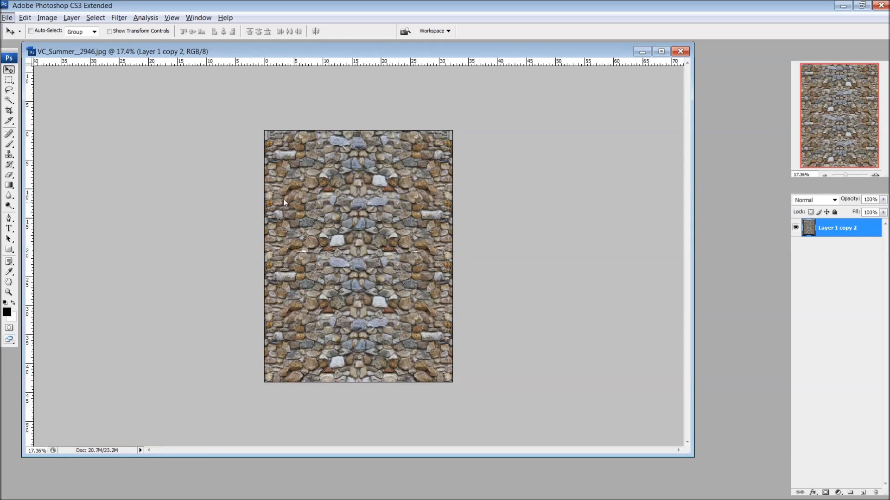
- Save the cropped color wall texture as a new file
left_click(350, 217)
key("ctrl+shift+s")
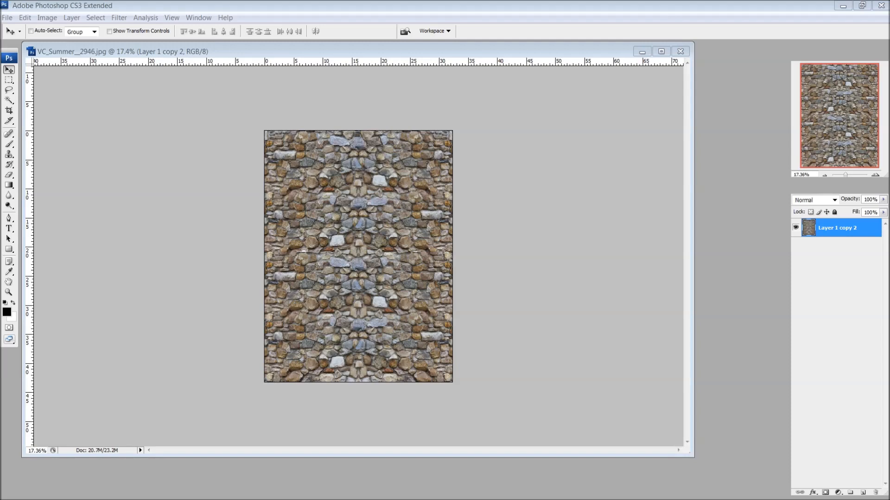
key("Return")
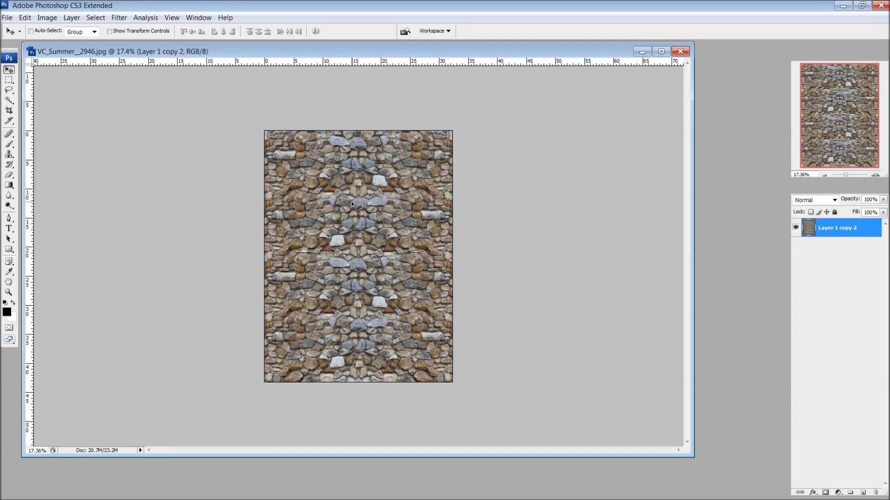
- Fully desaturate the stone wall layer to gray with the Hue/Saturation adjustment
scroll(413, 269, "up", 3)
scroll(416, 267, "up", 1)
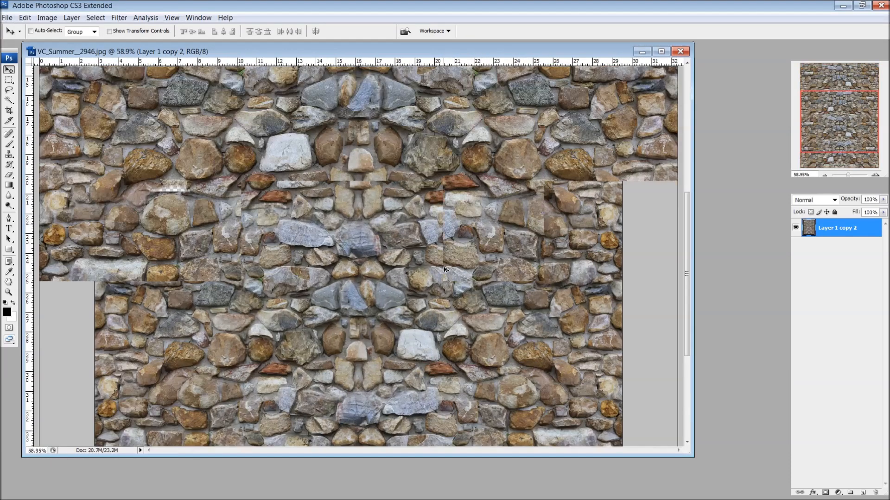
scroll(568, 261, "down", 2)
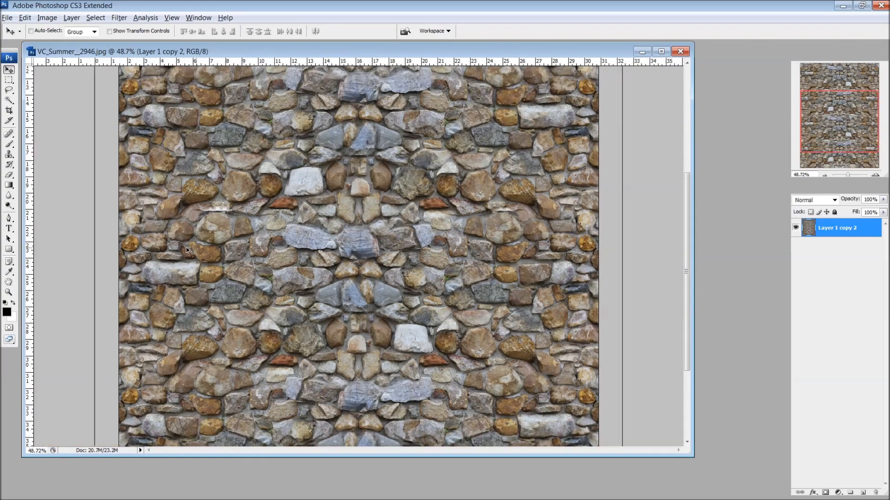
scroll(128, 263, "up", 4)
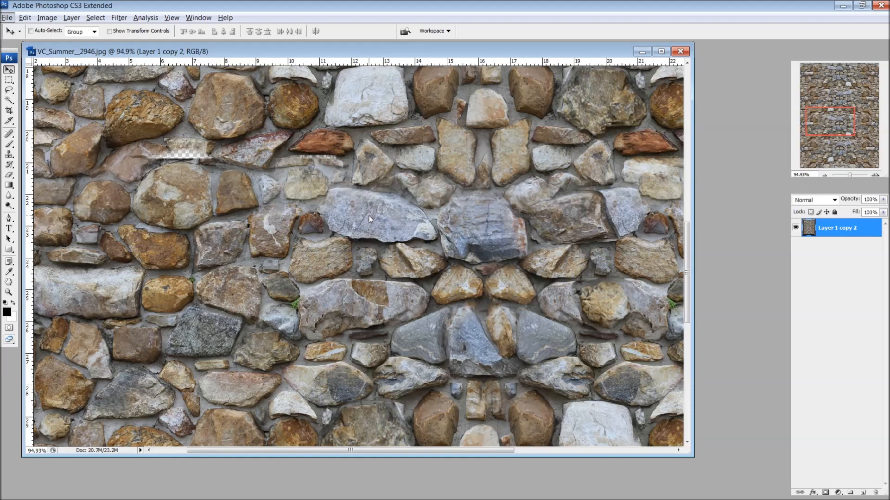
scroll(416, 220, "down", 2)
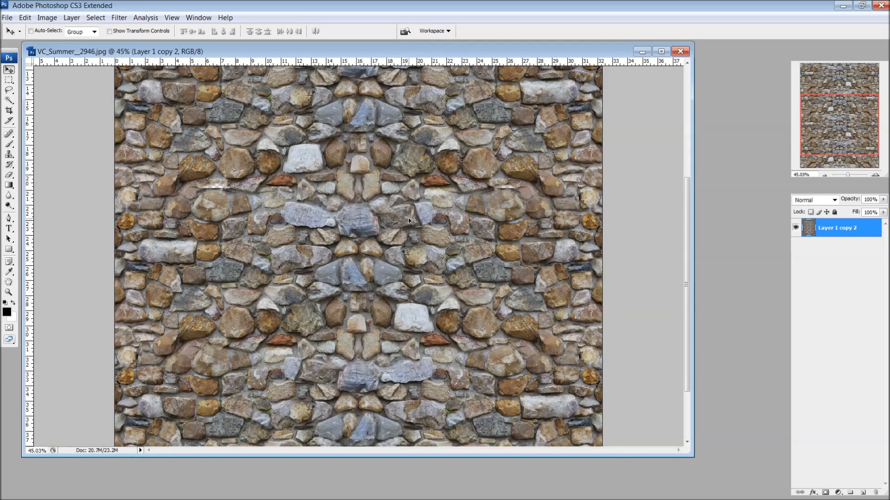
scroll(411, 222, "down", 1)
key("ctrl+u")
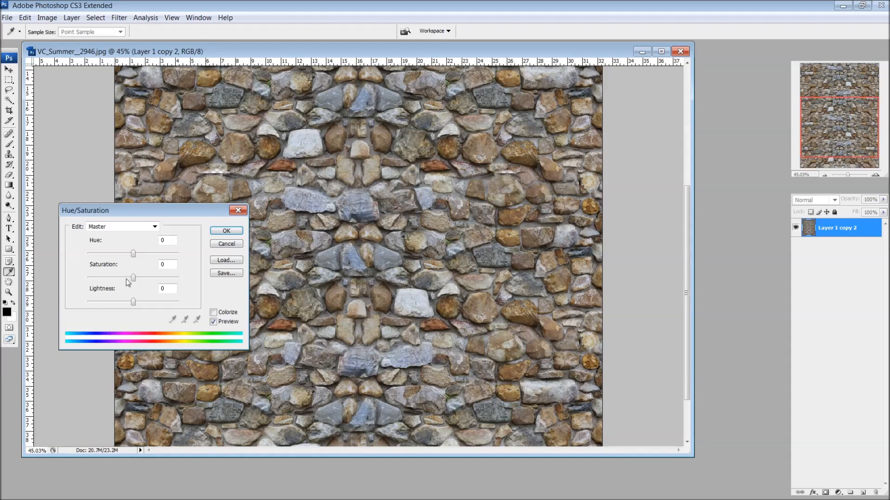
left_click_drag(133, 277, 88, 277)
left_click(226, 231)
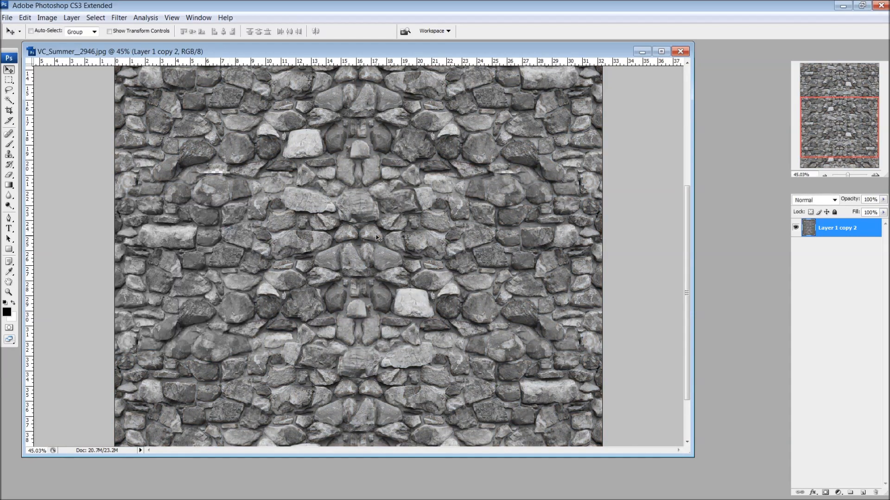
- Adjust the gray wall's Brightness/Contrast to brightness -15 and contrast +90
scroll(376, 235, "down", 8)
scroll(377, 235, "up", 2)
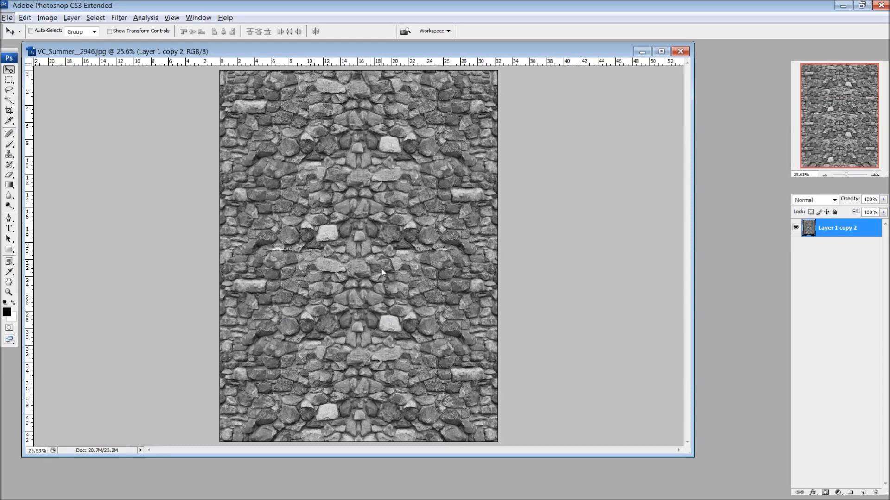
left_click(46, 19)
left_click(46, 20)
left_click(46, 19)
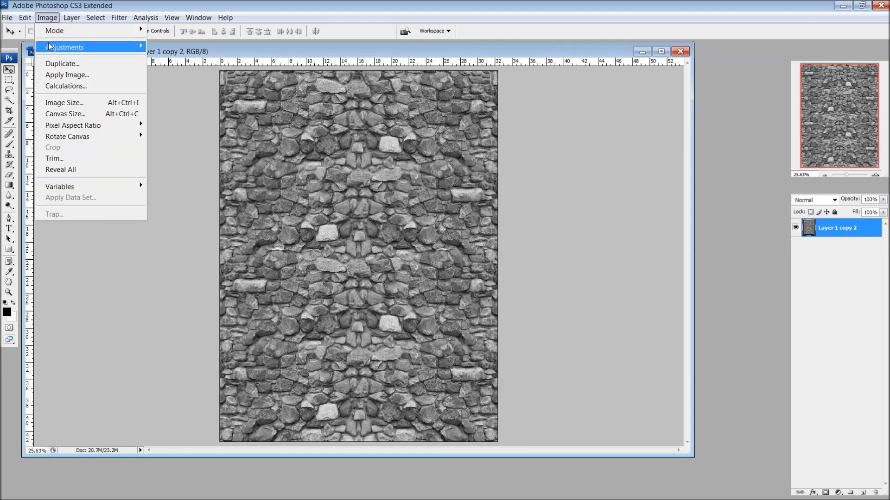
mouse_move(50, 46)
left_click(181, 99)
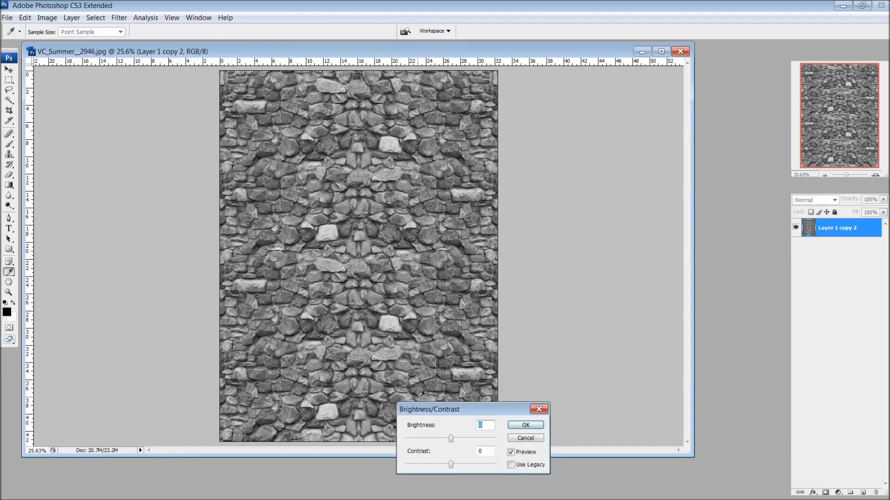
left_click_drag(451, 438, 494, 467)
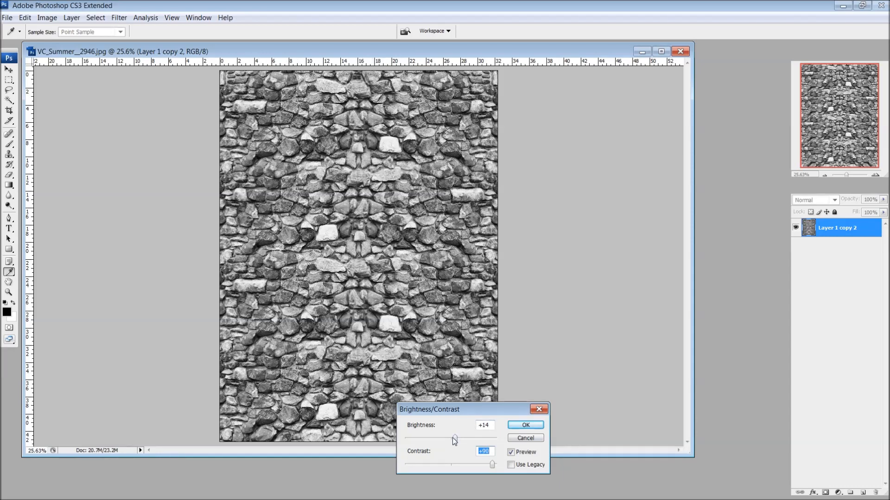
left_click_drag(448, 439, 446, 440)
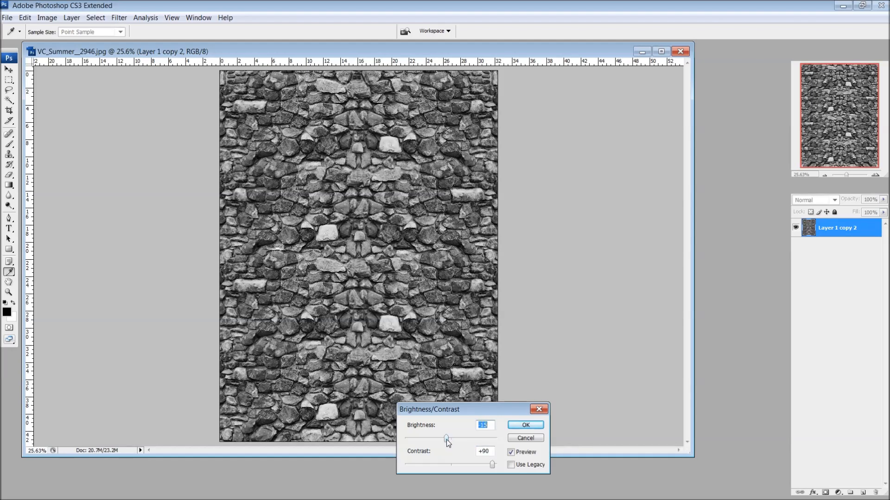
left_click(524, 426)
key("v")
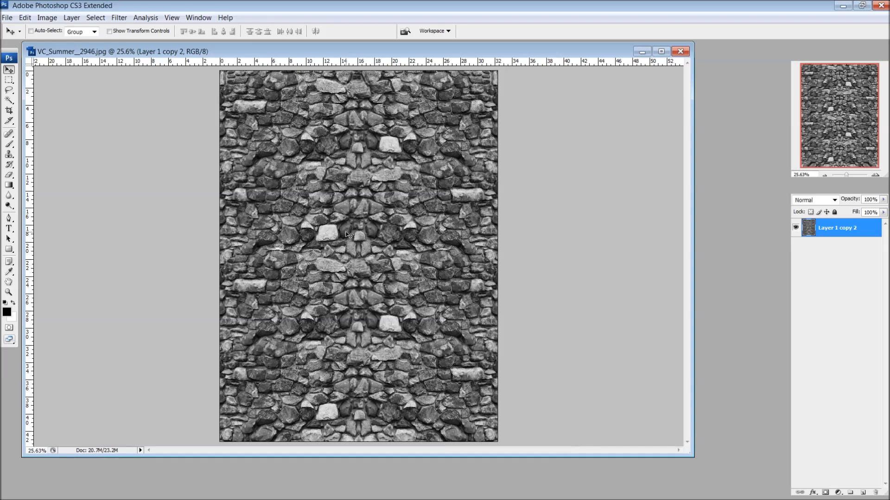
- Paint black mortar joints around the round, small square, wide and thin flat stones in the wall's lower-left area with the Brush tool
scroll(333, 236, "down", 3)
scroll(334, 273, "up", 2)
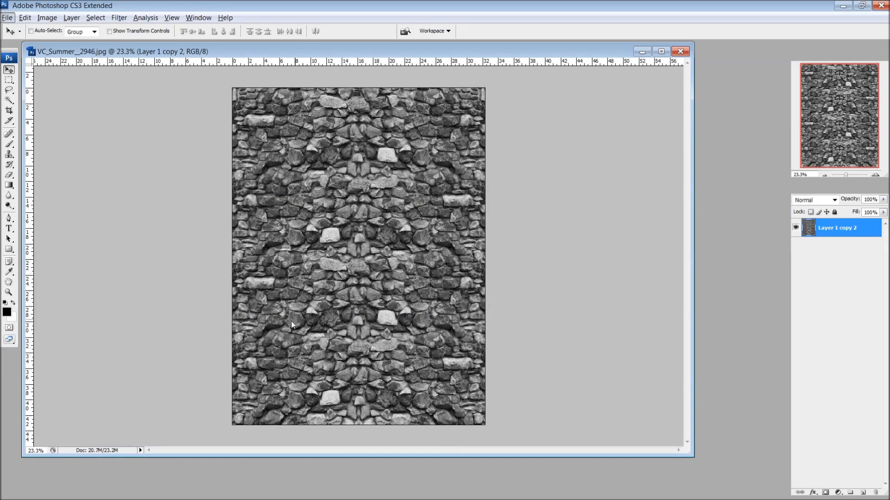
scroll(312, 349, "up", 12)
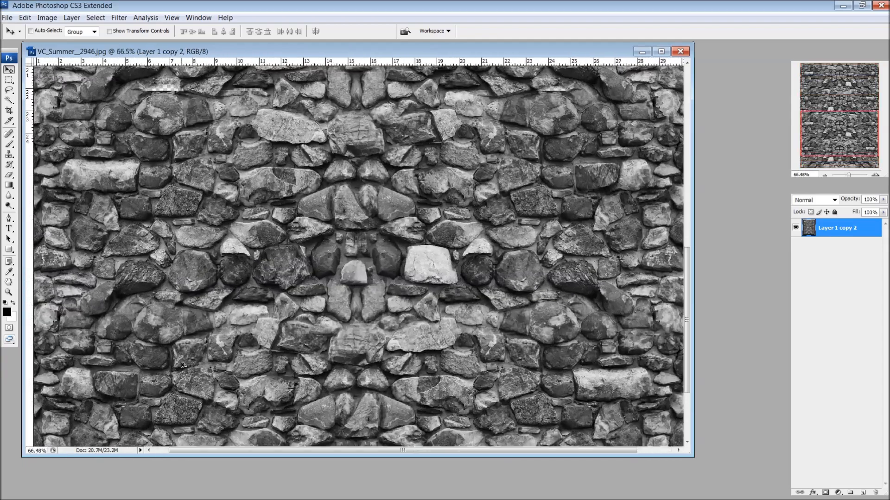
scroll(416, 329, "down", 4)
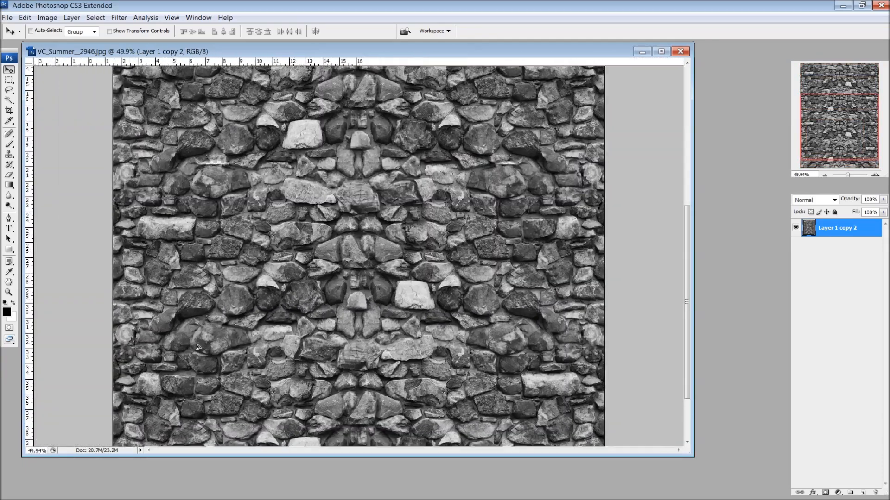
scroll(113, 384, "up", 9)
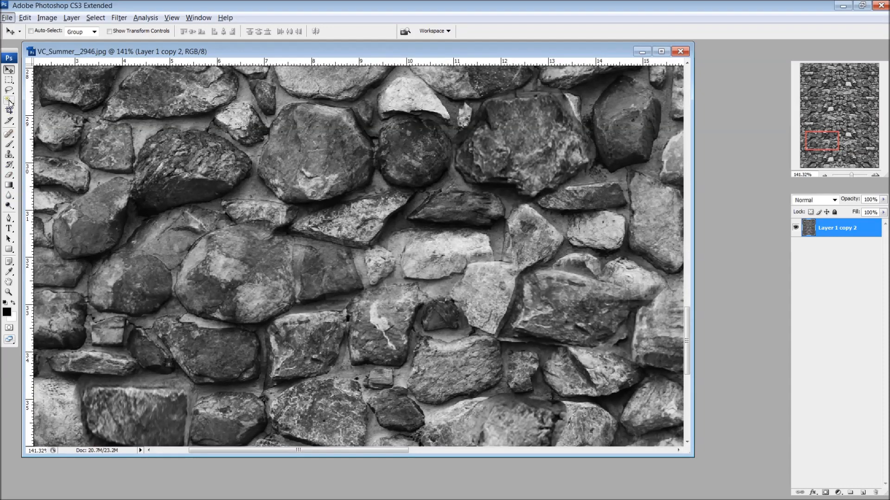
left_click(9, 144)
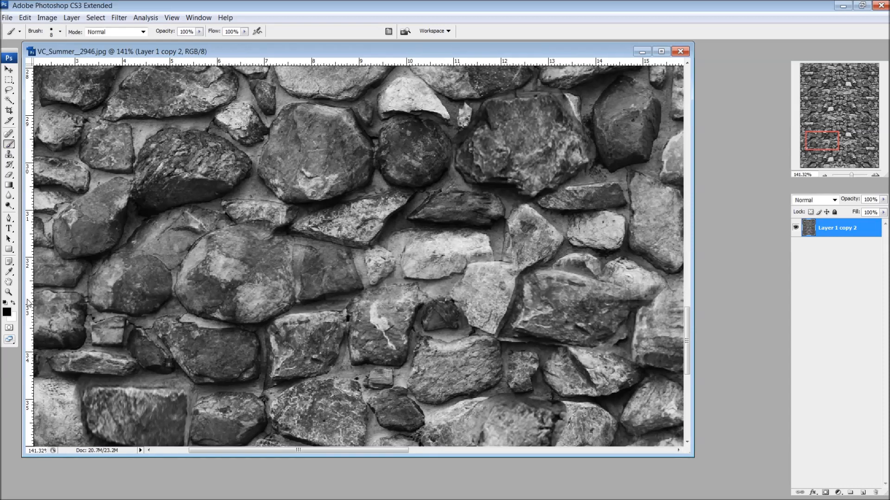
mouse_move(83, 380)
left_mouse_down()
mouse_move(182, 377)
mouse_move(151, 386)
mouse_move(191, 388)
mouse_move(193, 397)
mouse_move(186, 381)
mouse_move(243, 389)
mouse_move(264, 380)
mouse_move(256, 330)
mouse_move(184, 319)
mouse_move(174, 298)
mouse_move(180, 311)
mouse_move(215, 322)
mouse_move(171, 309)
mouse_move(134, 317)
mouse_move(142, 323)
mouse_move(176, 307)
mouse_move(161, 307)
mouse_move(172, 289)
mouse_move(166, 262)
mouse_move(120, 249)
mouse_move(130, 205)
mouse_move(144, 218)
mouse_move(133, 229)
mouse_move(132, 221)
mouse_move(129, 240)
mouse_move(90, 262)
mouse_move(80, 282)
mouse_move(99, 312)
mouse_move(88, 344)
mouse_move(126, 358)
mouse_move(120, 354)
mouse_move(135, 323)
left_mouse_up()
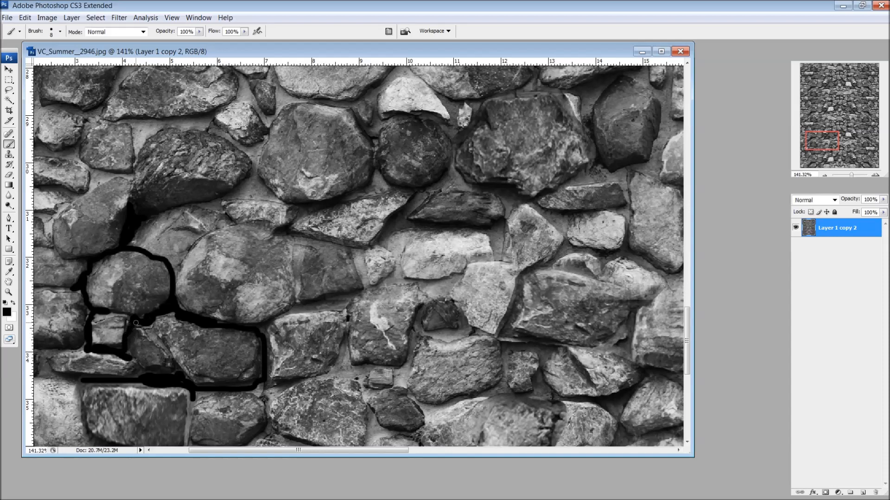
mouse_move(142, 374)
left_mouse_down()
mouse_move(87, 387)
mouse_move(47, 373)
mouse_move(46, 349)
mouse_move(78, 346)
left_mouse_up()
- Thicken the black joints around the wide stone and extend the line down between the two stones below it
scroll(385, 349, "down", 4)
scroll(385, 349, "down", 3)
scroll(133, 365, "up", 3)
scroll(133, 366, "up", 3)
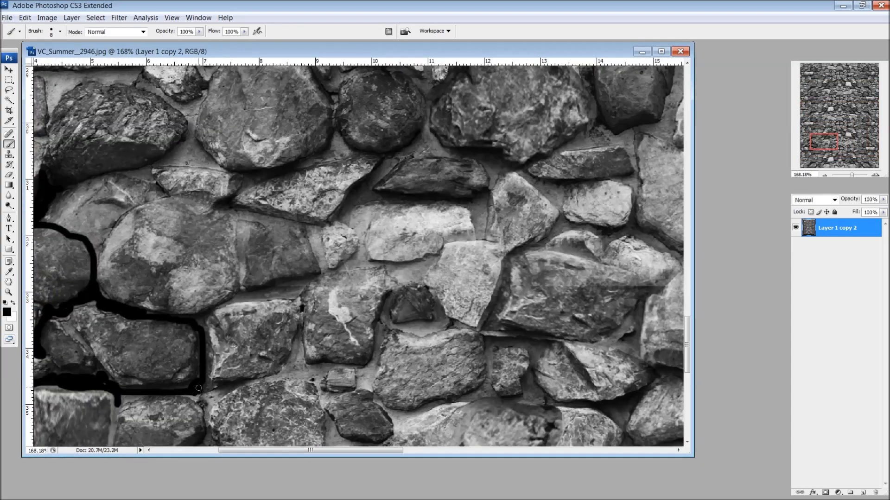
mouse_move(198, 374)
left_mouse_down()
mouse_move(114, 395)
mouse_move(103, 386)
mouse_move(122, 392)
mouse_move(117, 413)
mouse_move(114, 397)
mouse_move(110, 442)
left_mouse_up()
mouse_move(200, 391)
left_mouse_down()
mouse_move(205, 318)
mouse_move(150, 316)
left_mouse_up()
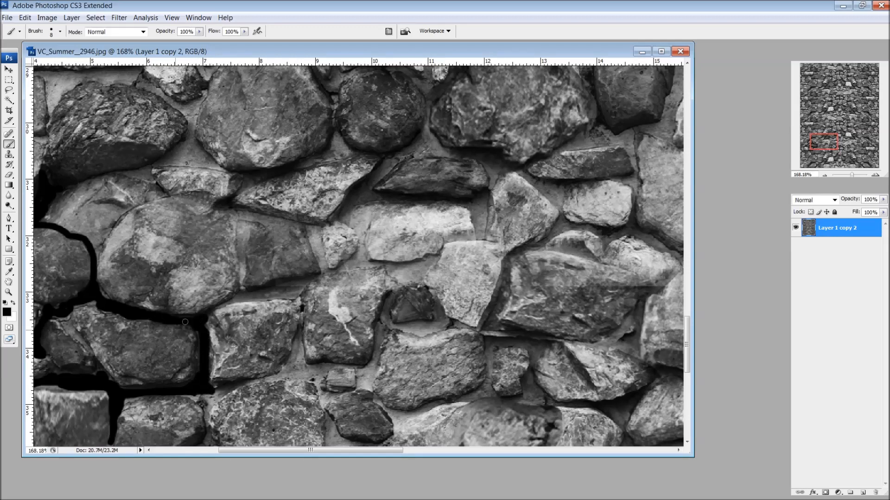
left_click_drag(96, 300, 53, 311)
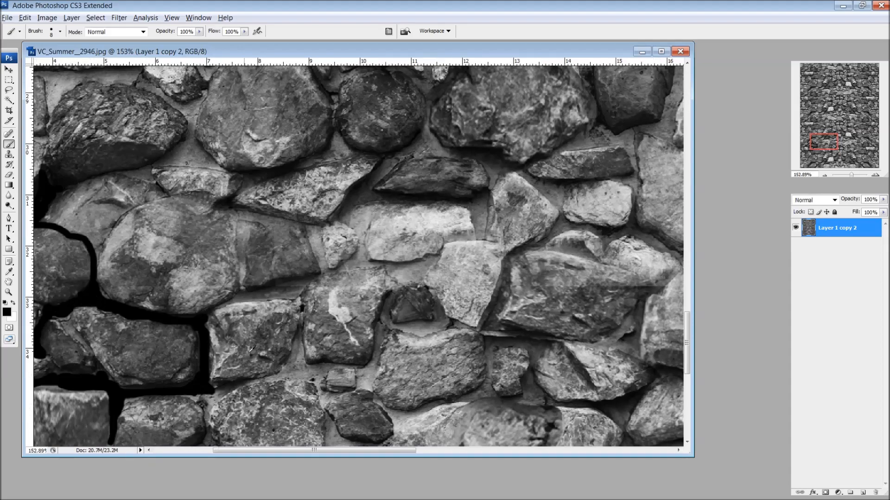
- Fill in the black joint beneath the thin flat stone and the wide stone, and check the painted area against the whole wall
scroll(259, 355, "down", 3)
scroll(104, 366, "up", 2)
scroll(105, 366, "up", 1)
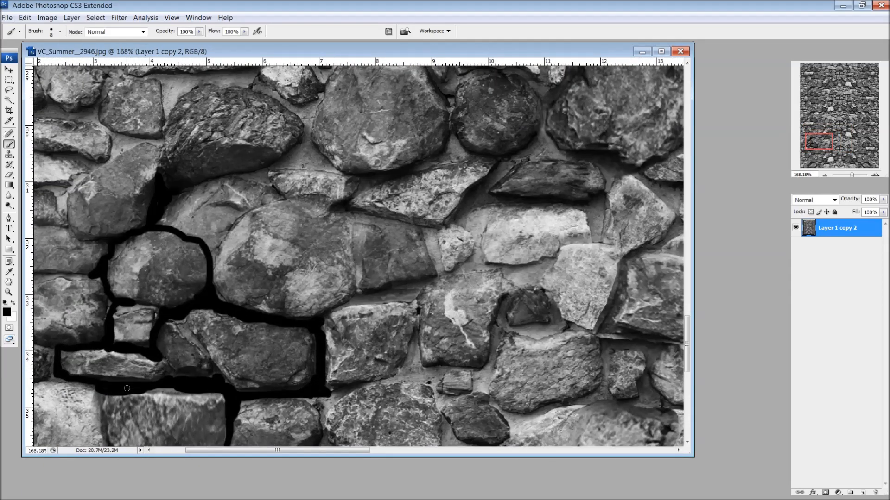
mouse_move(126, 381)
left_mouse_down()
mouse_move(217, 380)
mouse_move(241, 391)
mouse_move(256, 376)
left_mouse_up()
scroll(296, 353, "down", 5)
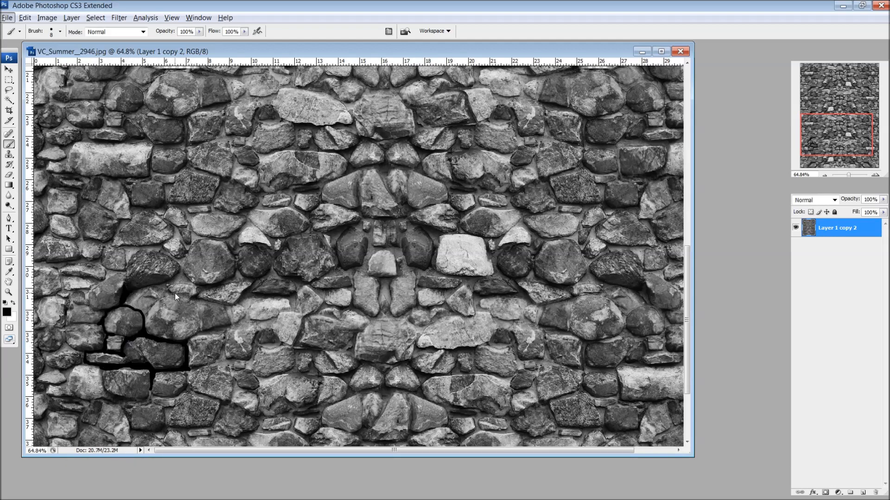
scroll(175, 297, "down", 5)
scroll(351, 406, "up", 4)
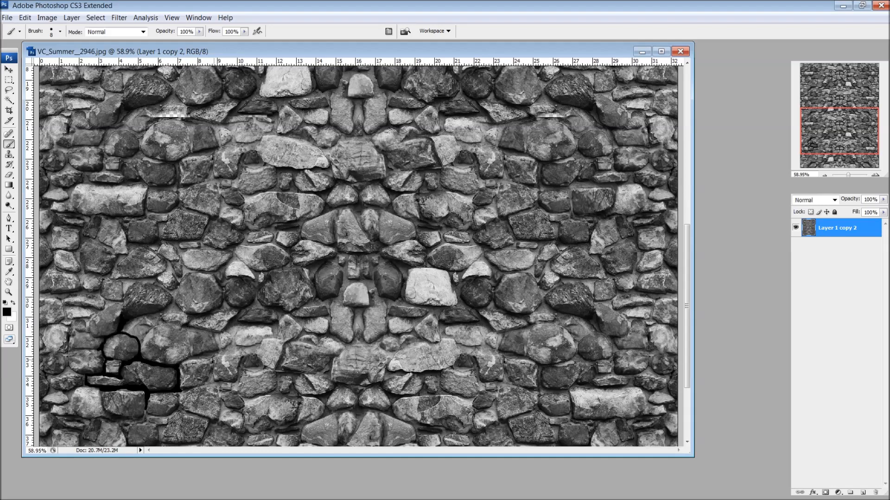
scroll(445, 278, "down", 4)
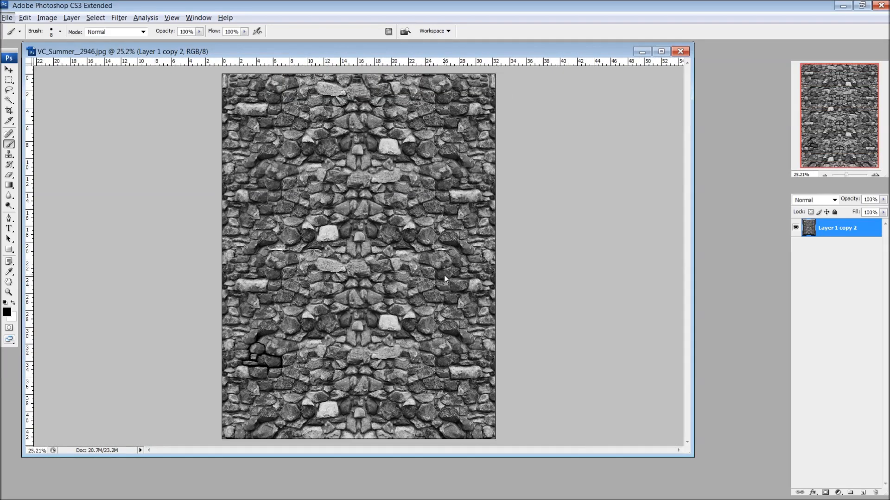
- Undo the painted black joint strokes and save the high-contrast gray wall image
left_click(8, 70)
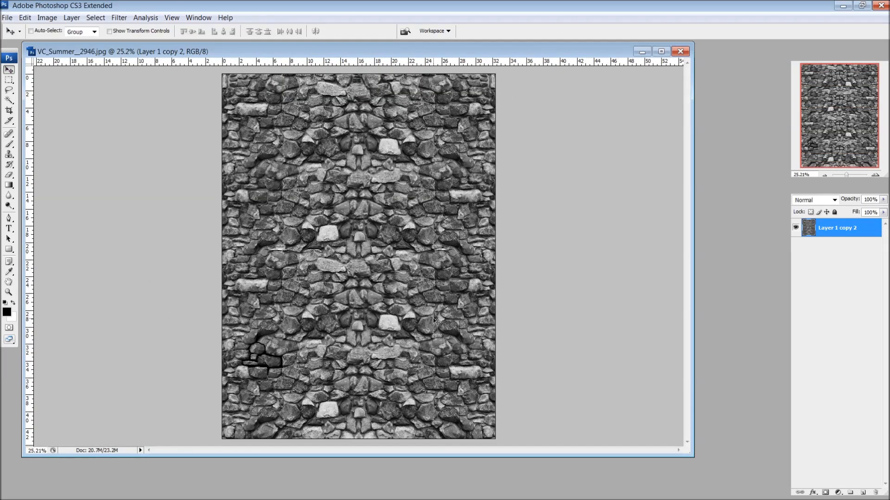
key("ctrl+alt+z")
key("ctrl+alt+z")
key("ctrl+alt+z")
key("ctrl+alt+z")
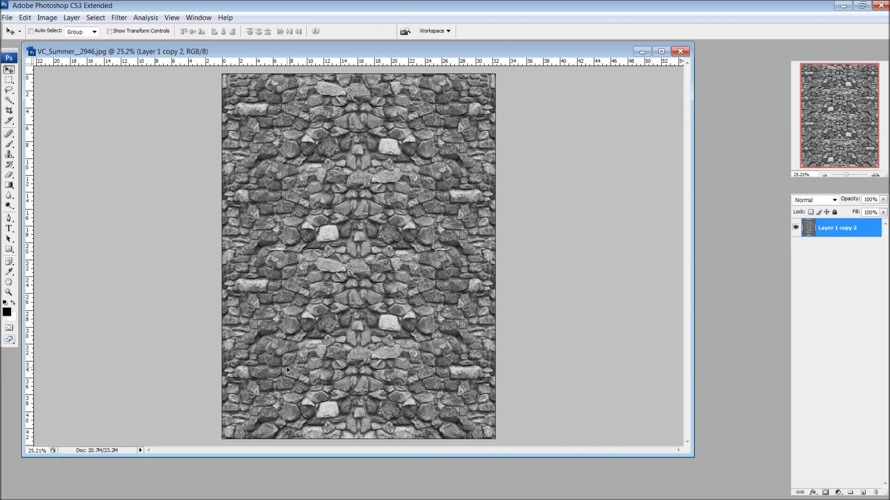
key("ctrl+alt+z")
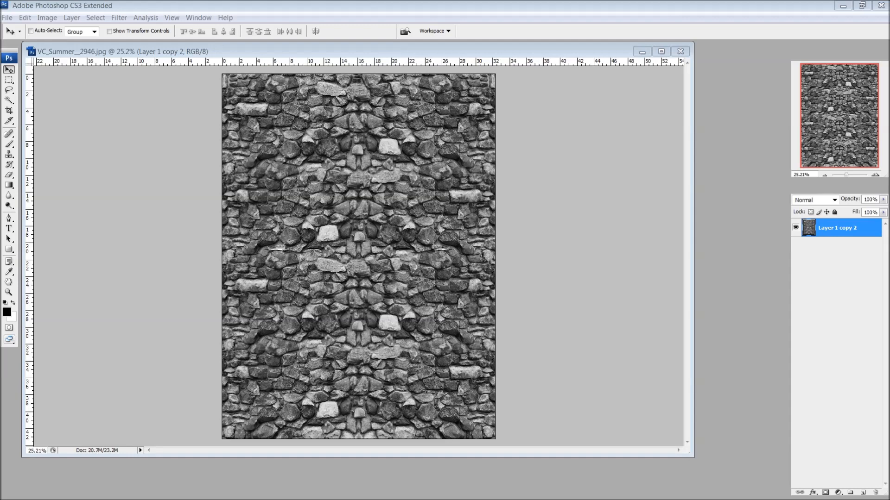
key("ctrl+s")
key("Return")
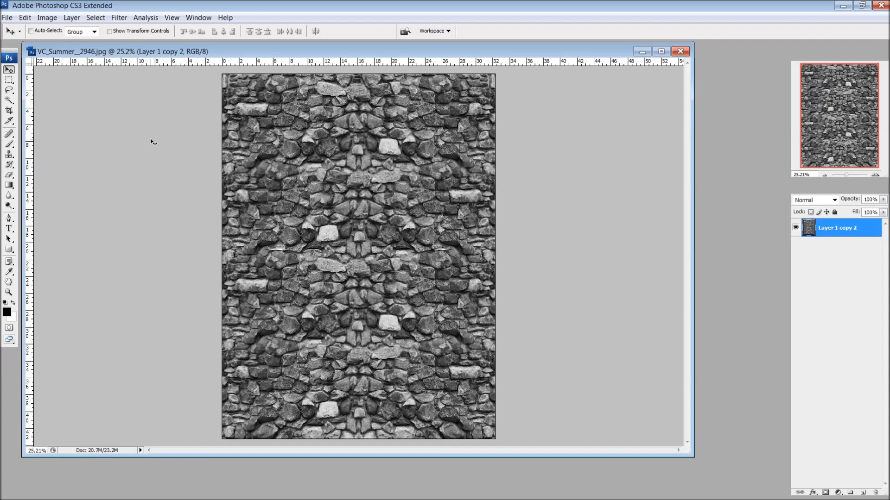
- Close the wall image without saving changes, and clear Photoshop and the video file's properties dialog off the desktop
left_click(680, 51)
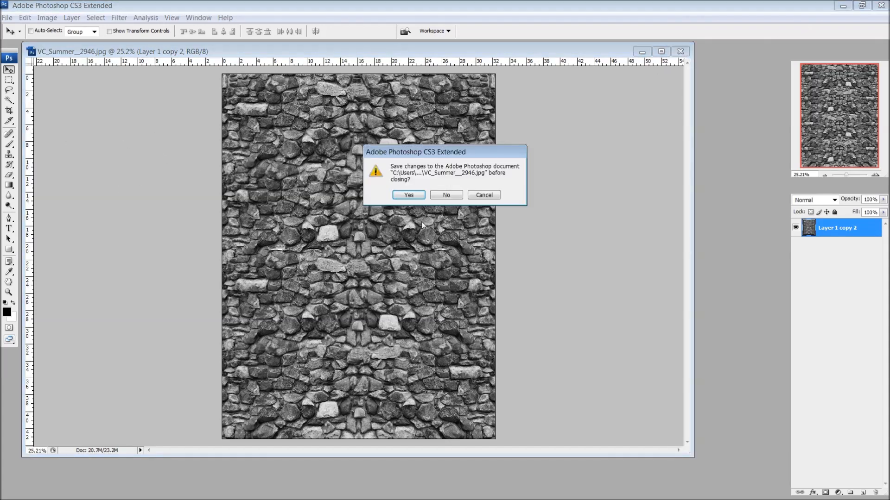
left_click(446, 197)
left_click(841, 6)
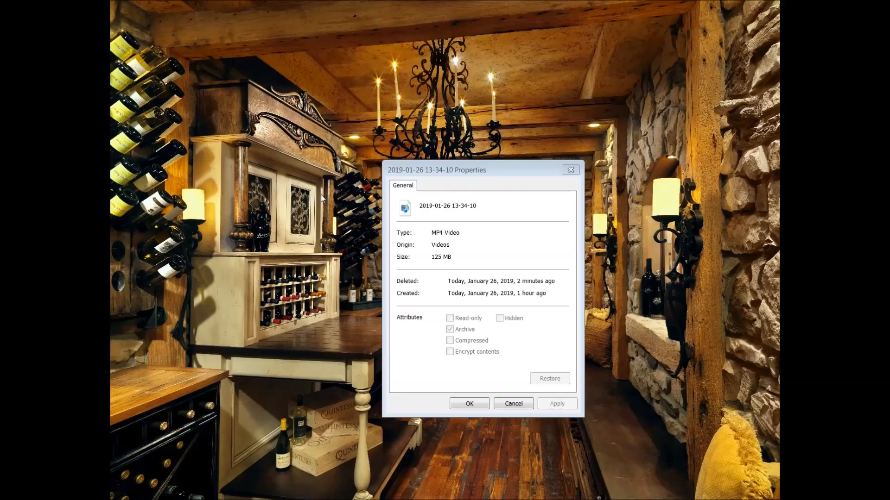
left_click(511, 403)
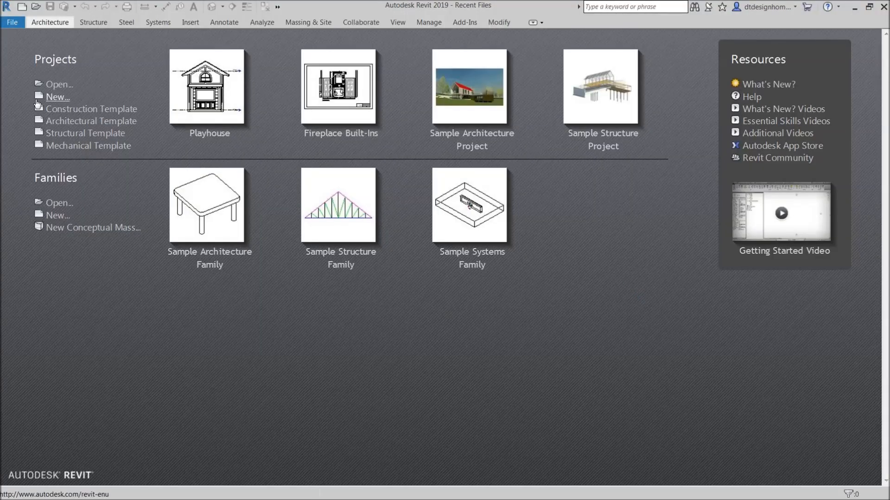
- Switch to Revit and create a new project from the Architectural Template
left_click(56, 97)
left_click(343, 174)
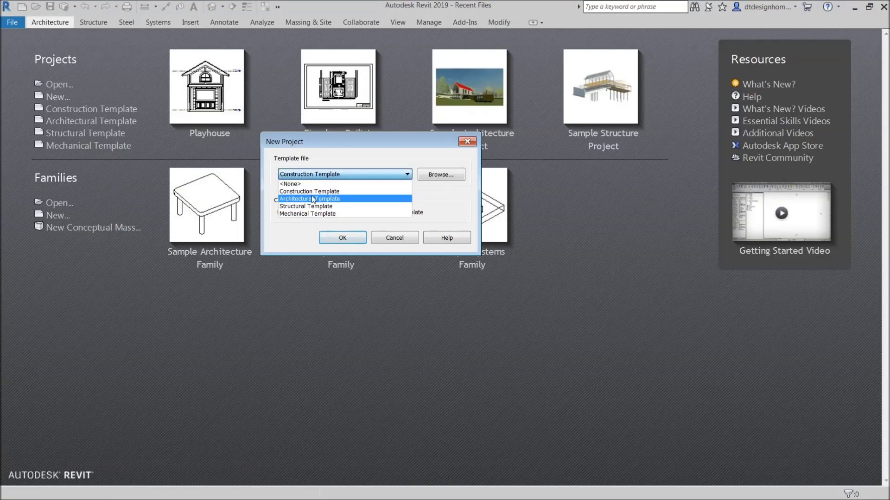
left_click(327, 199)
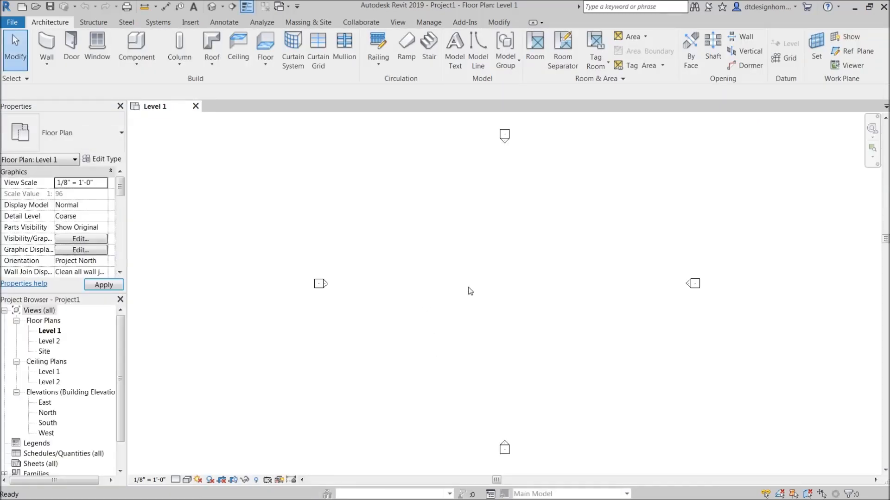
- Draw a horizontal wall about 26'-6" long on Level 1 and a perpendicular wall about 10' long down from its right end
key("w")
key("a")
left_click(491, 270)
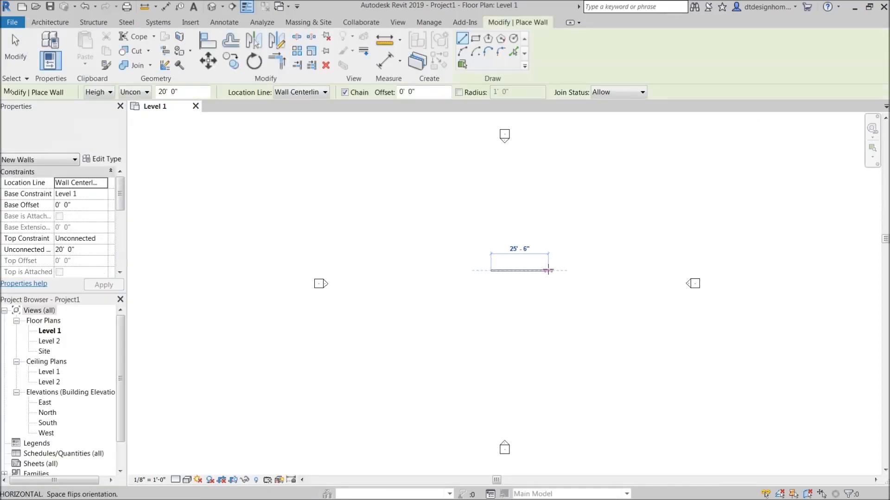
left_click(550, 271)
right_click(509, 229)
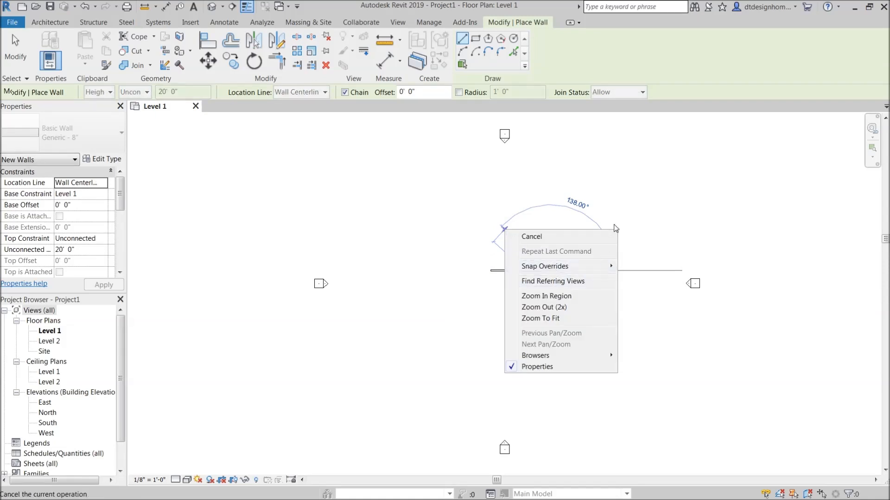
key("Escape")
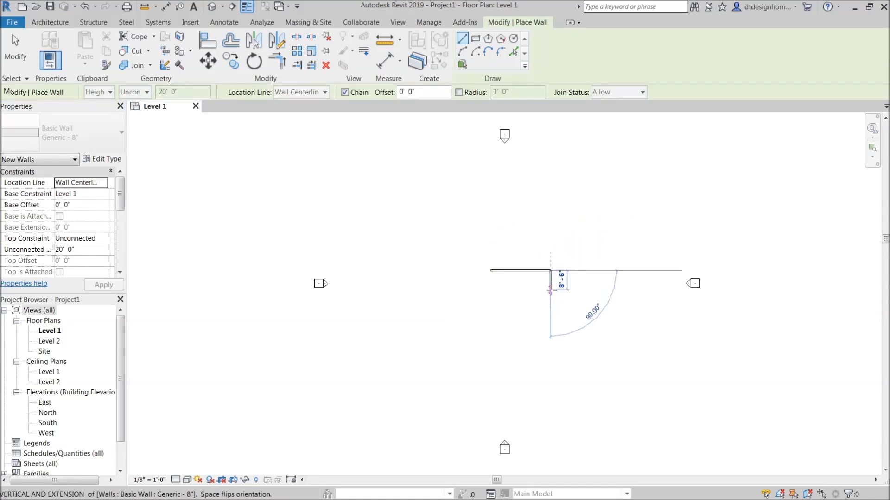
left_click(551, 293)
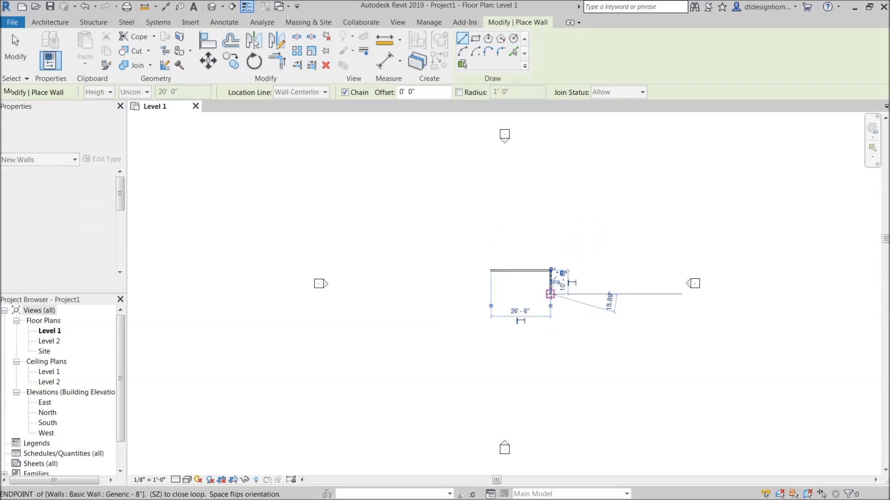
key("Escape")
key("Escape")
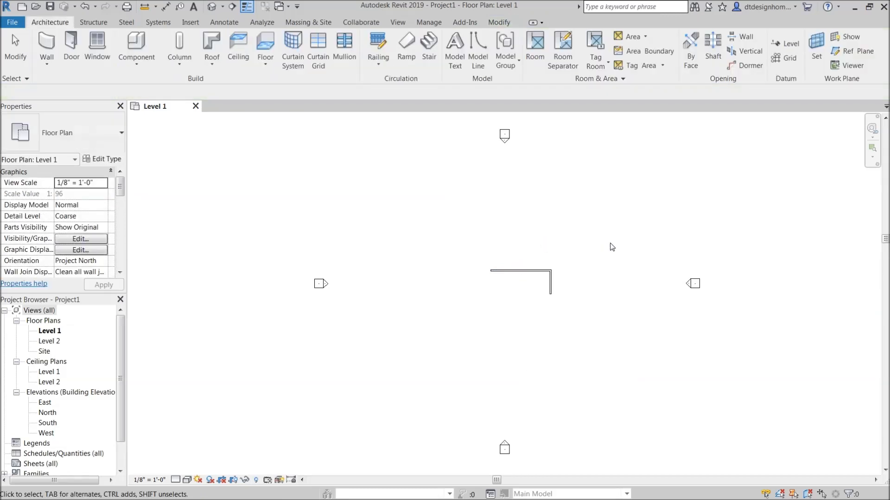
- Open the default 3D view and hide both level elements in it
scroll(551, 283, "up", 2)
scroll(552, 282, "up", 1)
left_click(214, 10)
left_click_drag(601, 188, 539, 240)
right_click(539, 240)
mouse_move(614, 291)
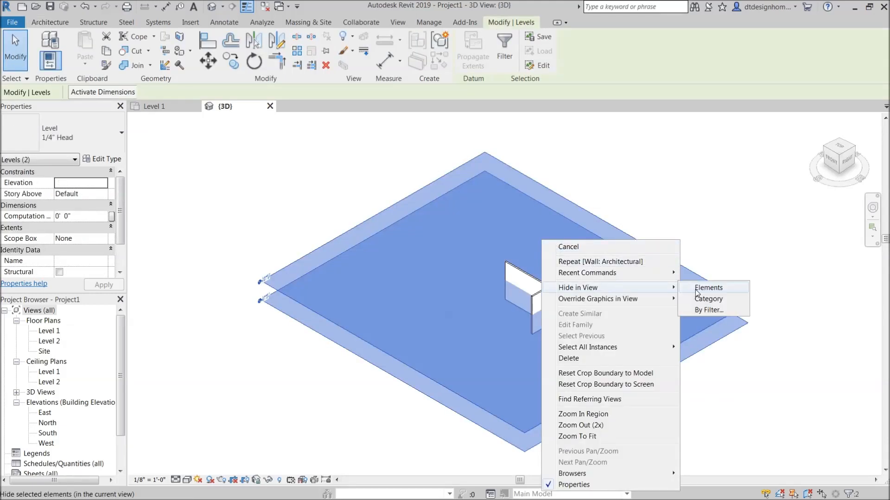
left_click(700, 290)
- Switch the 3D view's visual style from plain lines to filled surfaces and turn on shadows
left_click_drag(569, 344, 602, 316)
scroll(521, 293, "up", 6)
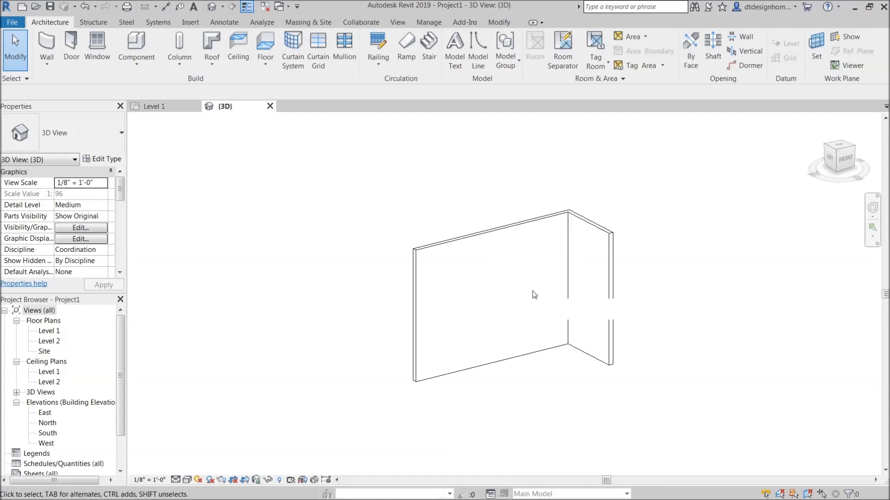
left_click(188, 480)
left_click(199, 468)
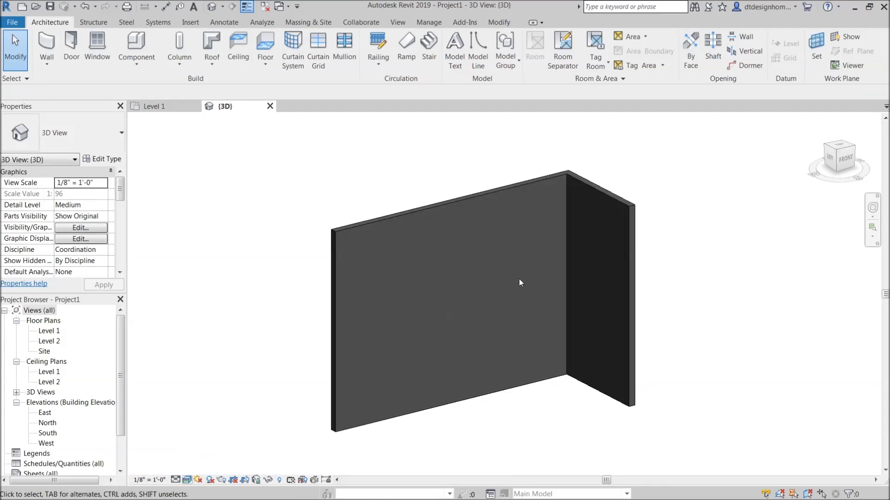
key("Tab")
left_click(450, 237)
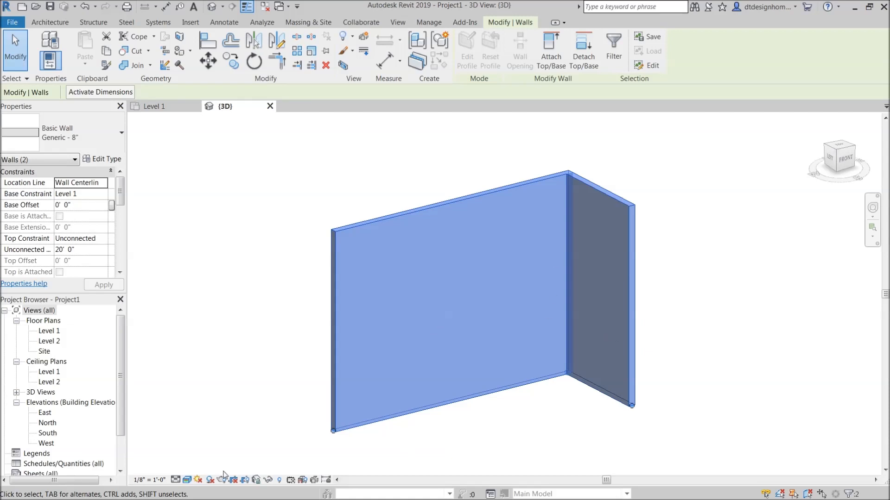
left_click(208, 481)
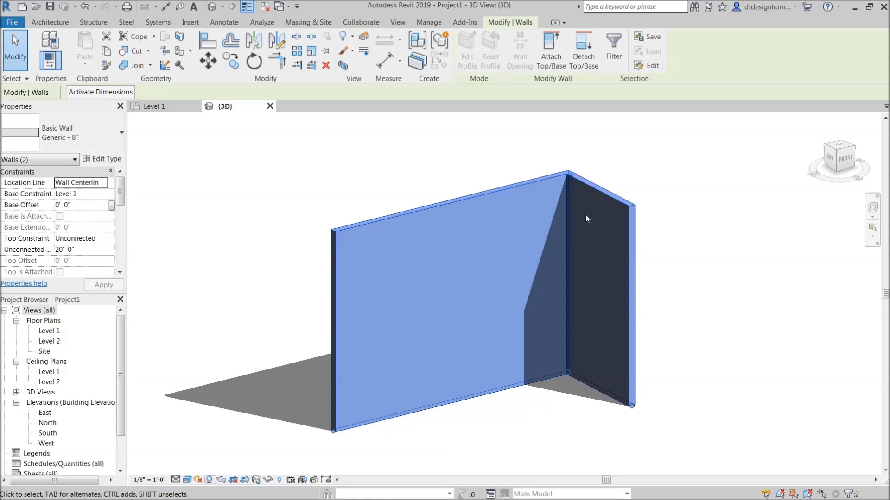
left_click(502, 435)
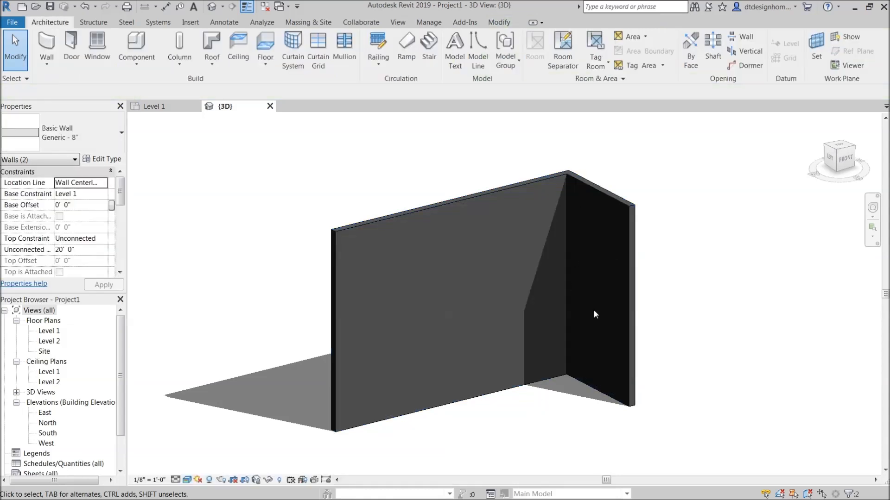
left_click_drag(569, 430, 541, 438)
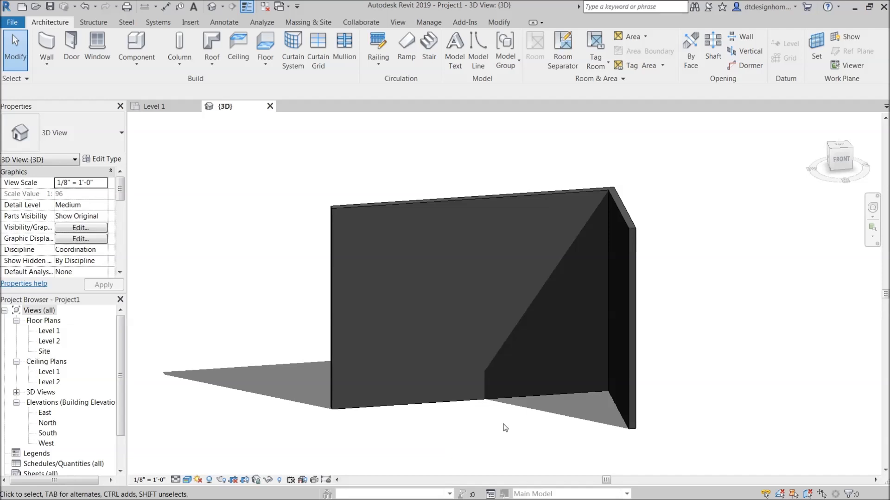
- Set the unconnected height of both connected walls to 15' 0"
key("Tab")
left_click(477, 260)
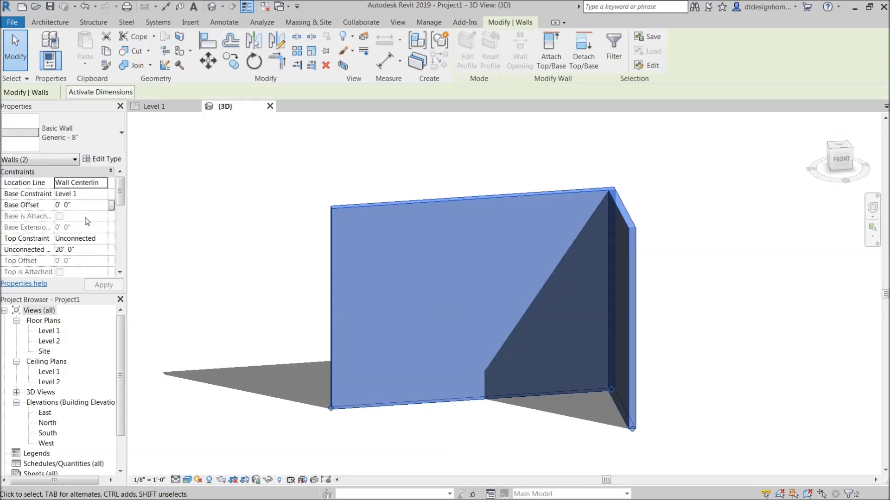
left_click(88, 251)
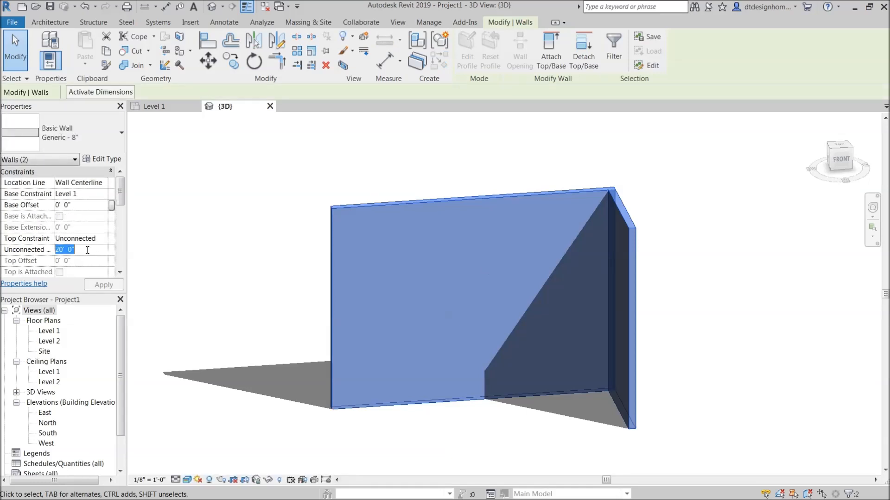
type("15' 0\"")
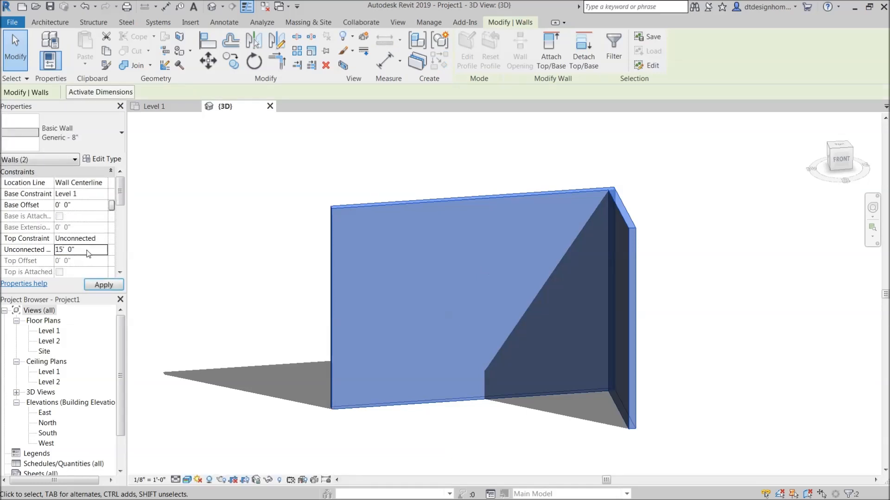
left_click(278, 340)
- Edit the structure of the Generic - 8" wall type and open the material browser for its Structure [1] layer
left_click_drag(296, 328, 240, 281)
scroll(285, 318, "up", 3)
left_click_drag(721, 141, 645, 166)
left_click(104, 159)
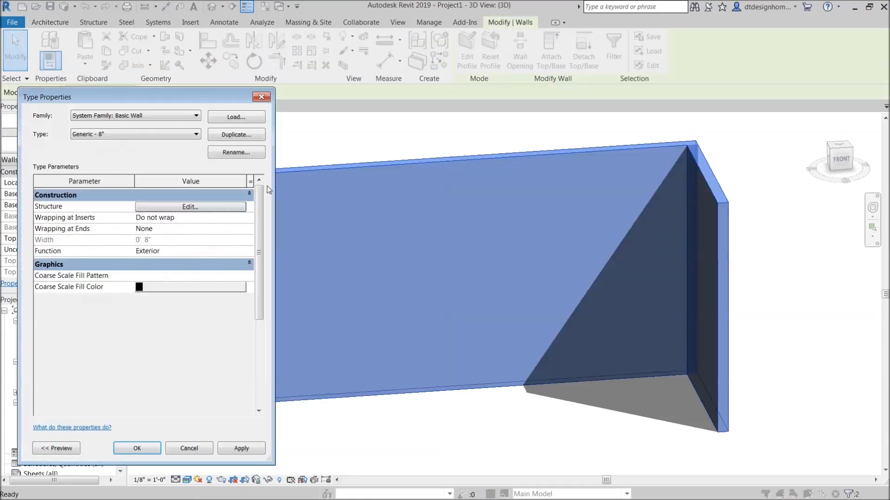
left_click(191, 207)
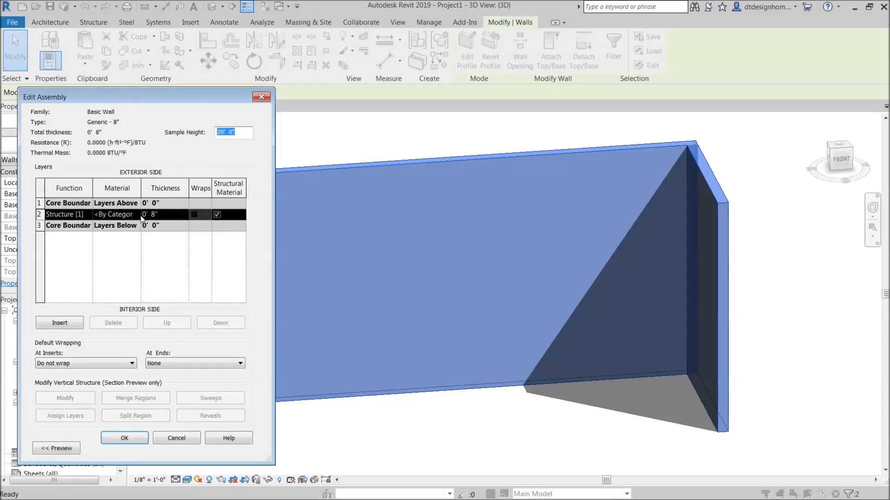
left_click(138, 216)
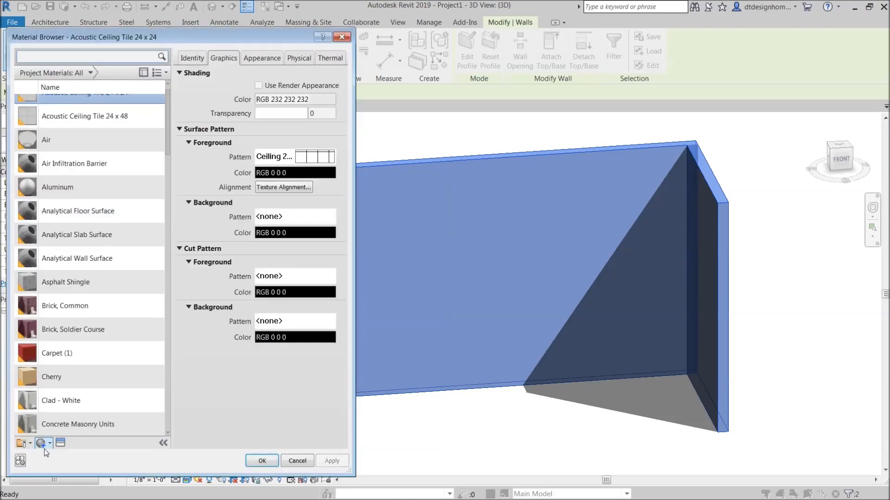
- Create a new project material and rename it "- Stone"
left_click(45, 448)
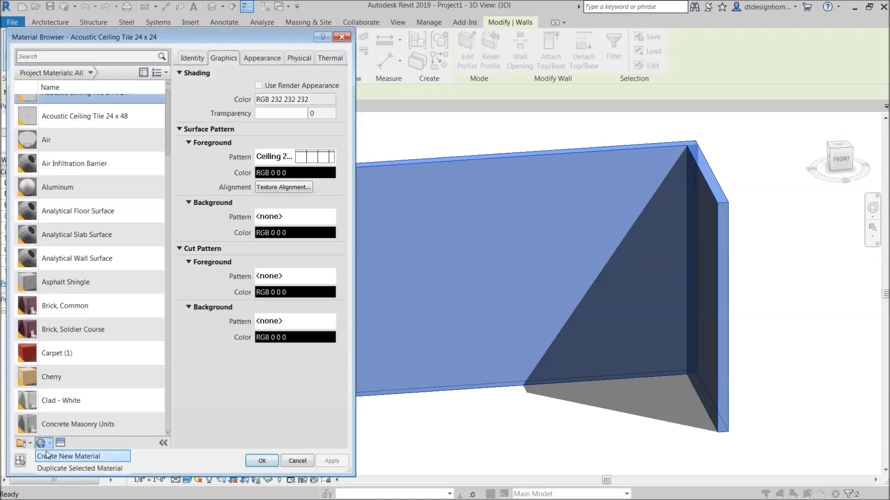
left_click(51, 456)
right_click(74, 263)
left_click(102, 291)
key("BackSpace")
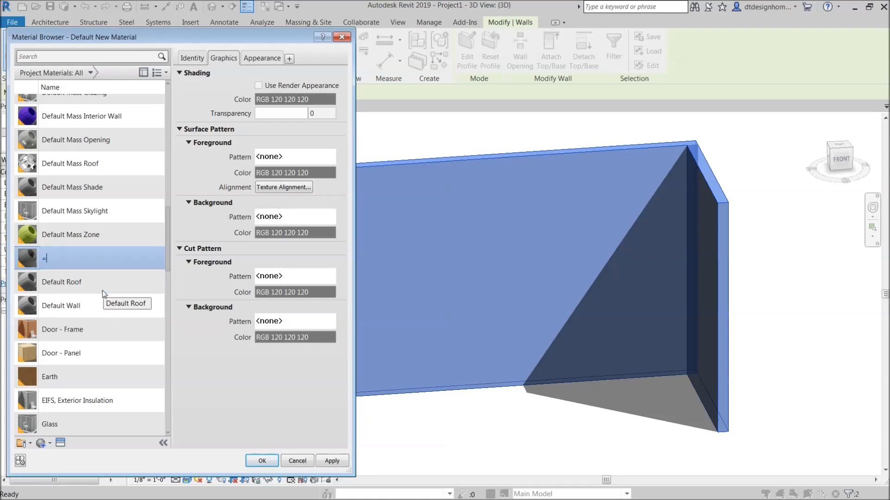
type("- Stone")
key("Return")
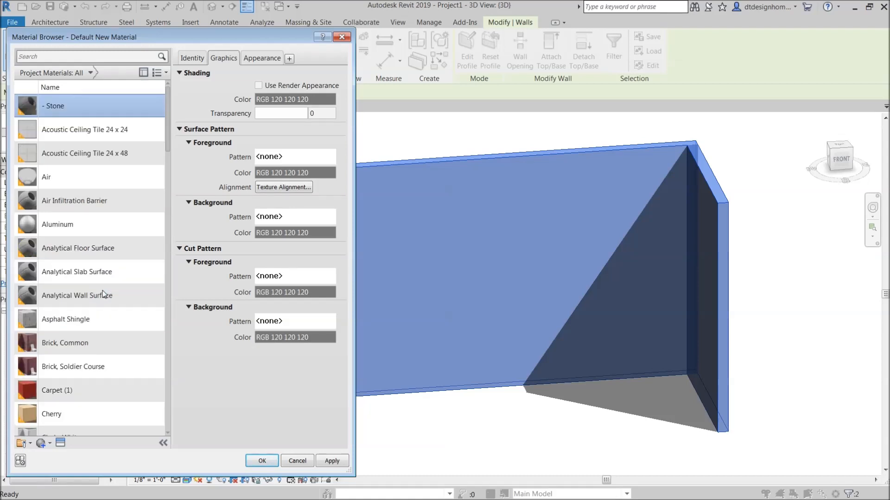
- Assign Test Material.jpg from the Desktop as the stone material's generic appearance image
left_click(258, 58)
left_click(272, 208)
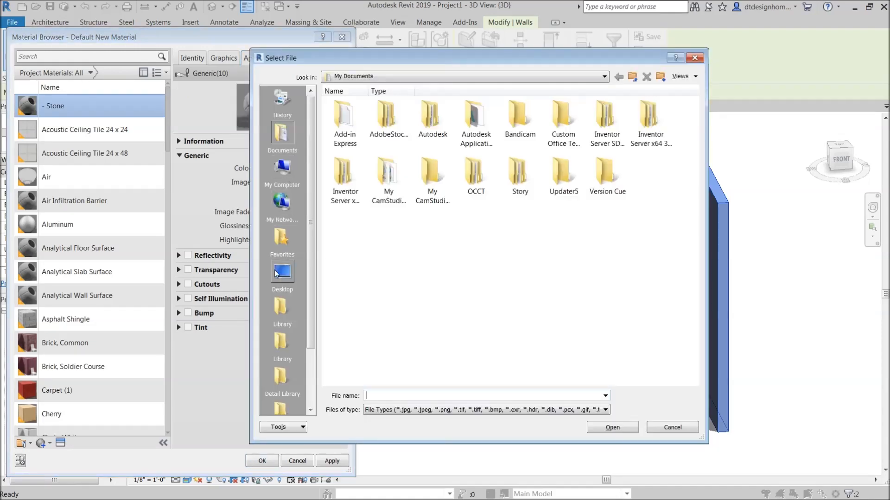
left_click(282, 275)
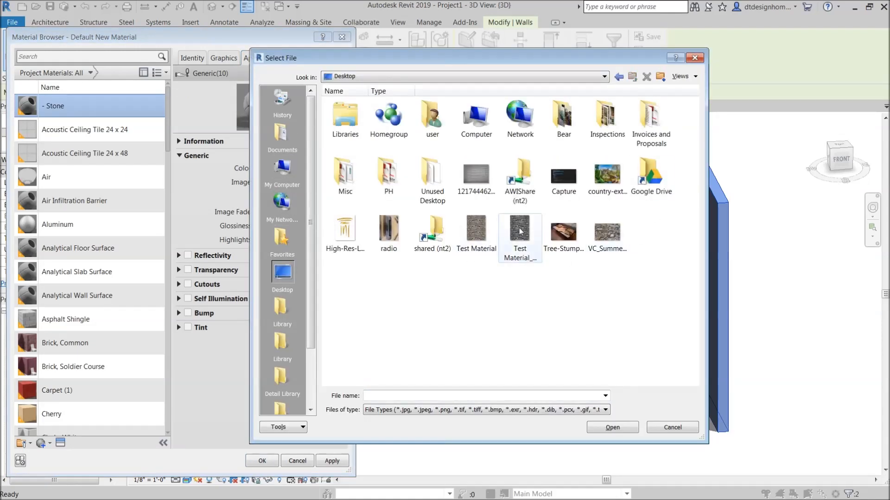
double_click(477, 239)
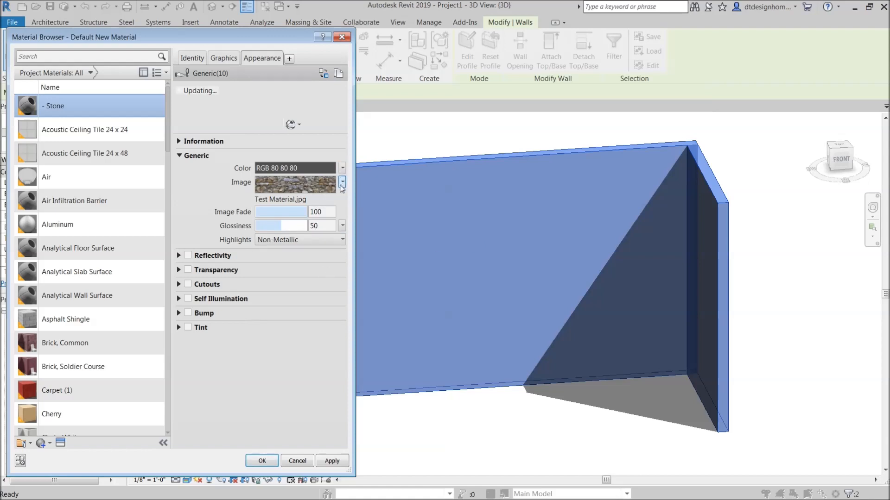
- Unlink the stone image's sample proportions and set its sample size to 12'-0" wide by 25'-0" high
left_click(342, 182)
left_click(300, 306)
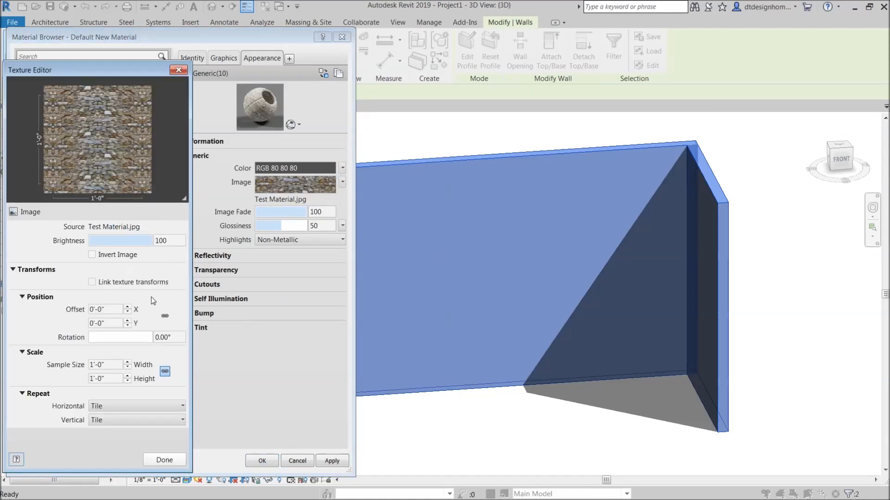
double_click(115, 379)
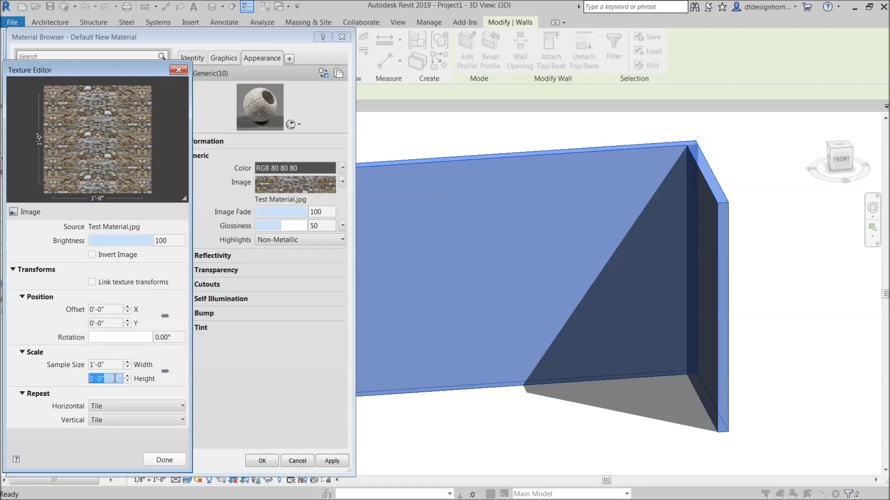
type("25")
key("Return")
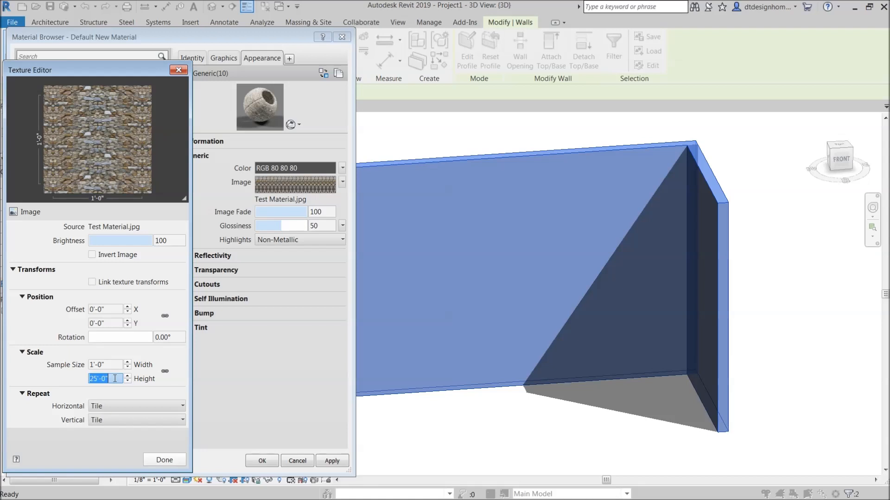
double_click(112, 364)
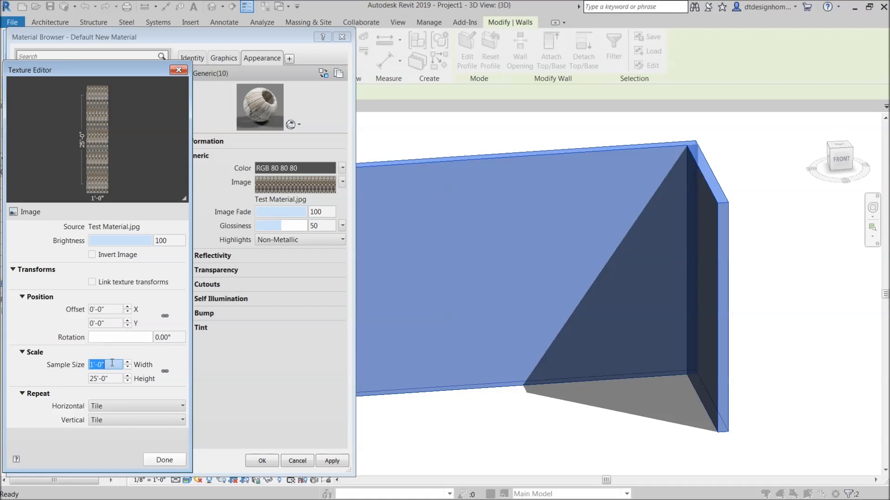
type("12")
key("Return")
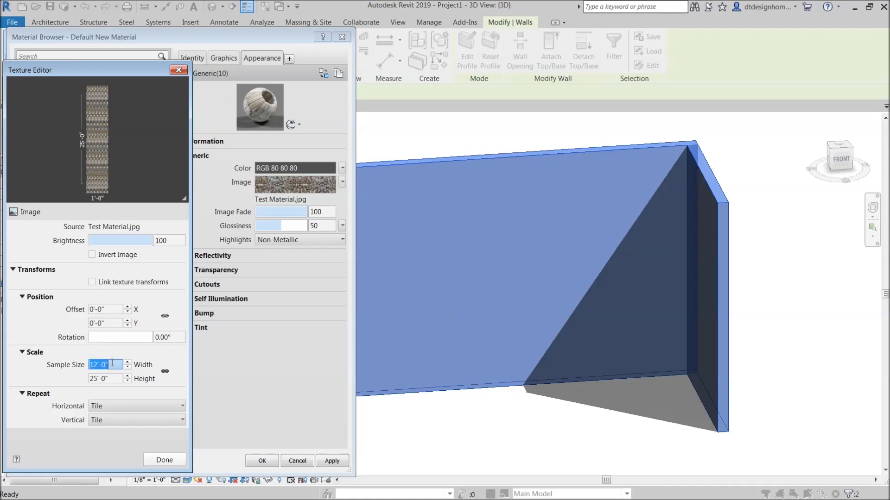
left_click(164, 460)
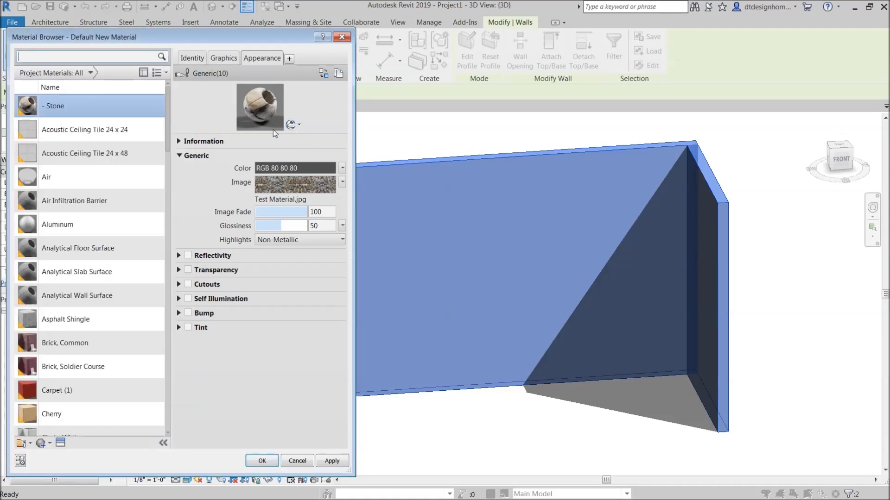
- Enlarge the stone material's appearance preview and change its scene to the corner walls with a chair
left_click_drag(271, 133, 272, 235)
left_click(341, 227)
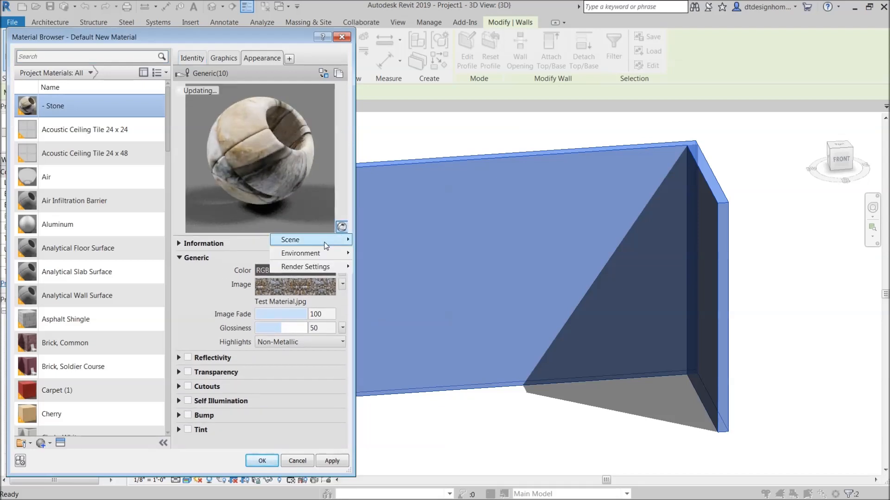
mouse_move(310, 240)
left_click(387, 352)
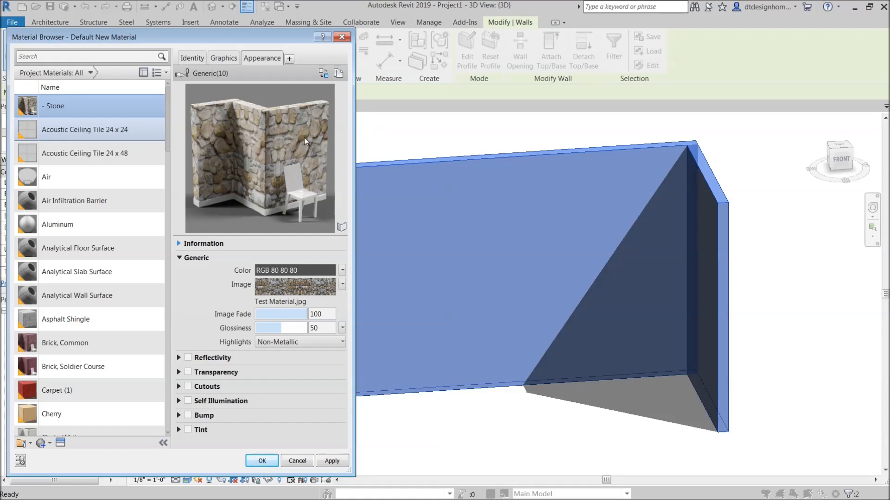
- Link the stone image's width and height, set the sample height to 20'-0", and apply the material changes
left_click(342, 284)
left_click(316, 408)
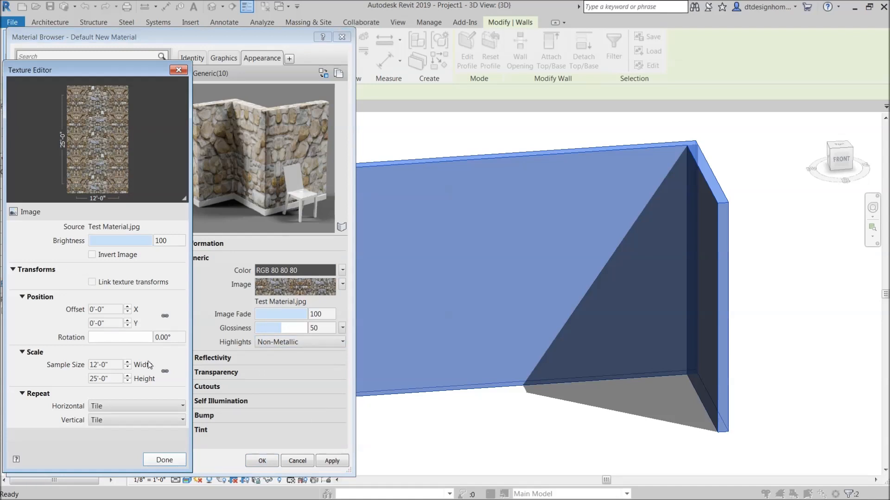
left_click(165, 371)
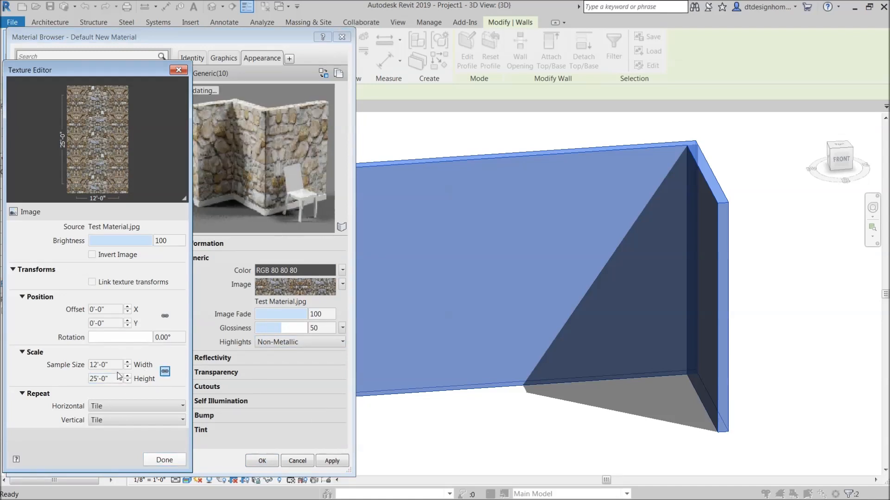
double_click(116, 378)
type("20")
key("Return")
left_click(165, 460)
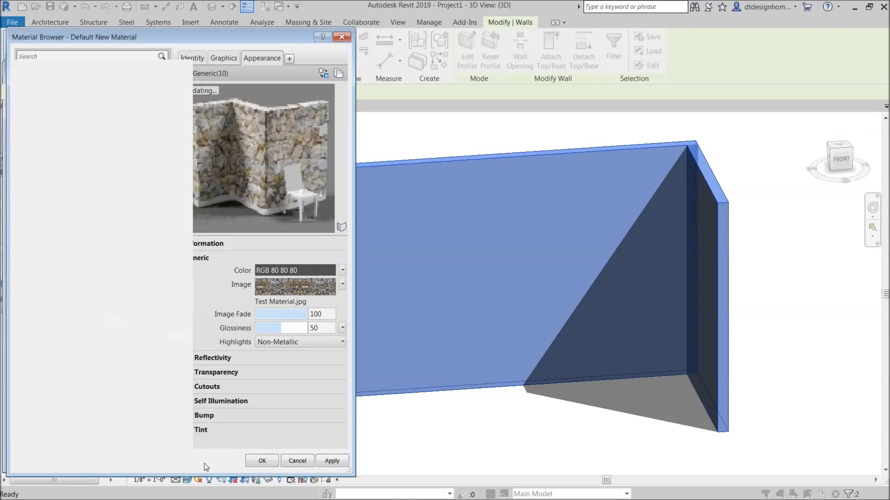
left_click(332, 460)
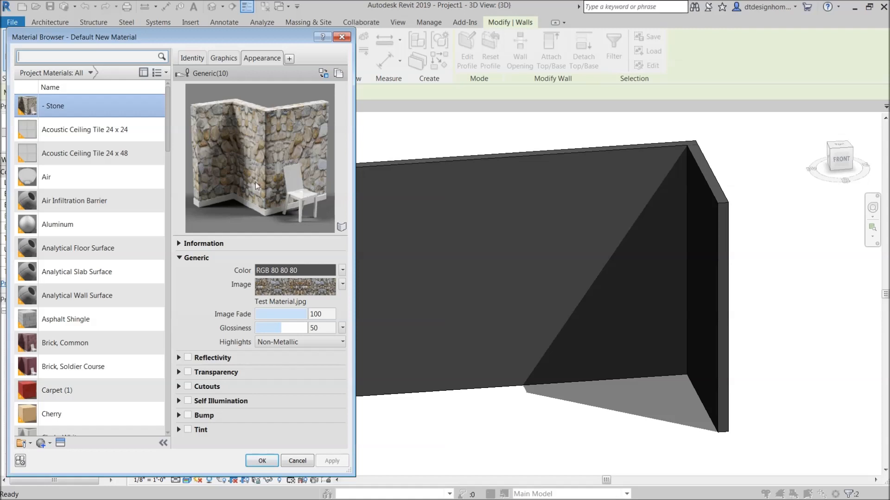
- Reduce the stone appearance's glossiness to 0 and check the scaling of Test Material.jpg
left_click_drag(280, 328, 254, 329)
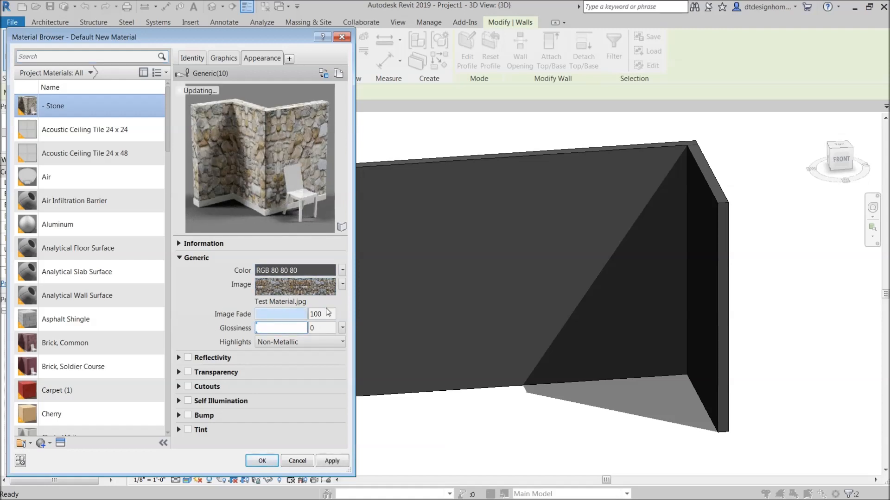
left_click(342, 284)
left_click(301, 407)
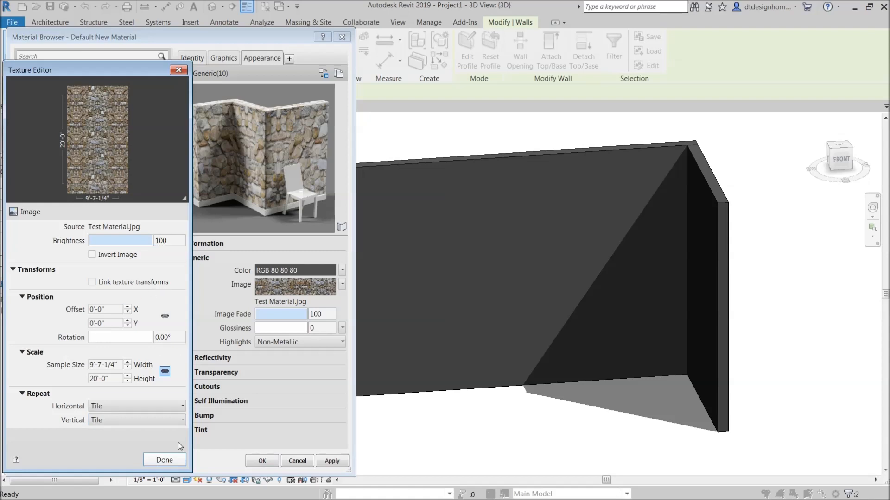
left_click(166, 460)
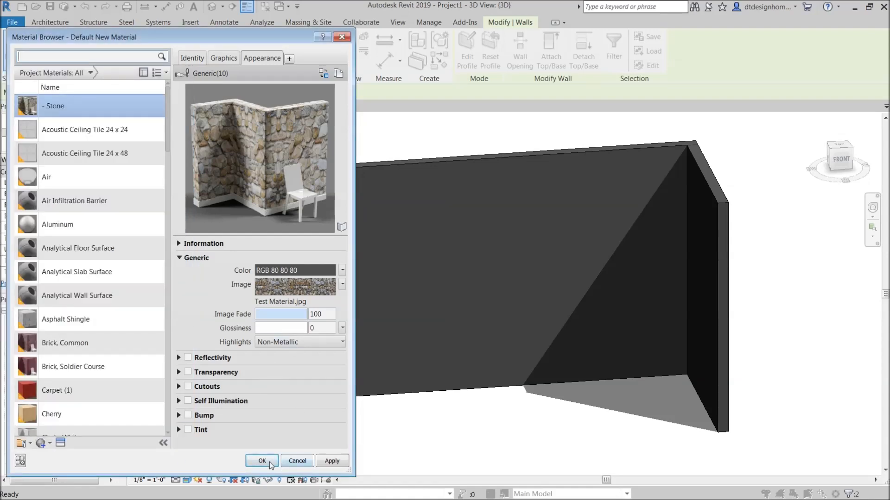
- Enable Bump with Test Material_Bump.jpg from the Desktop and check the sample size of Test Material.jpg
left_click(189, 415)
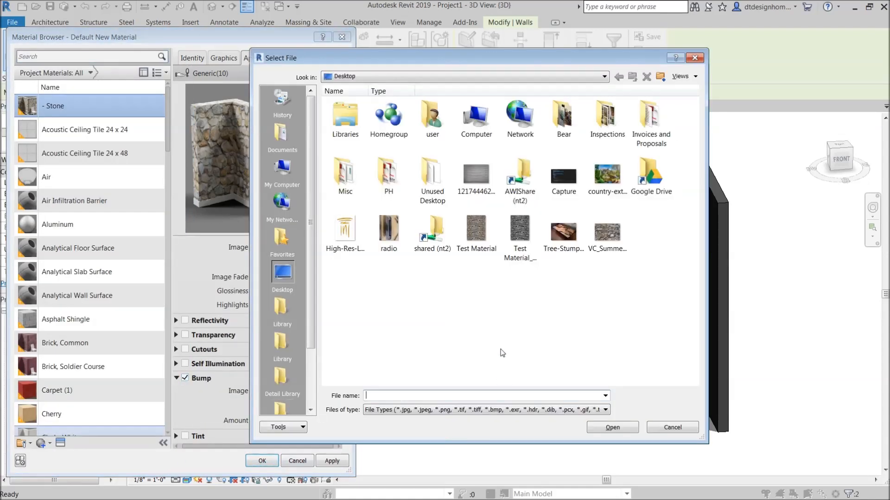
double_click(519, 229)
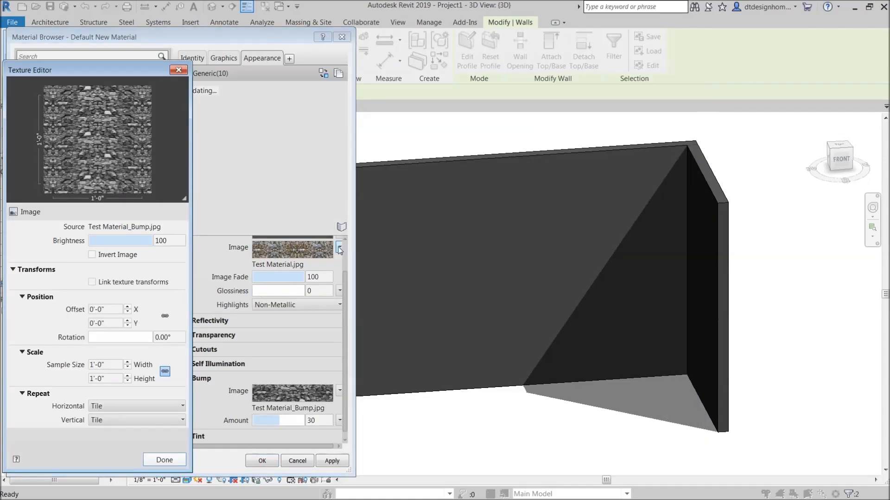
left_click(339, 246)
left_click(274, 370)
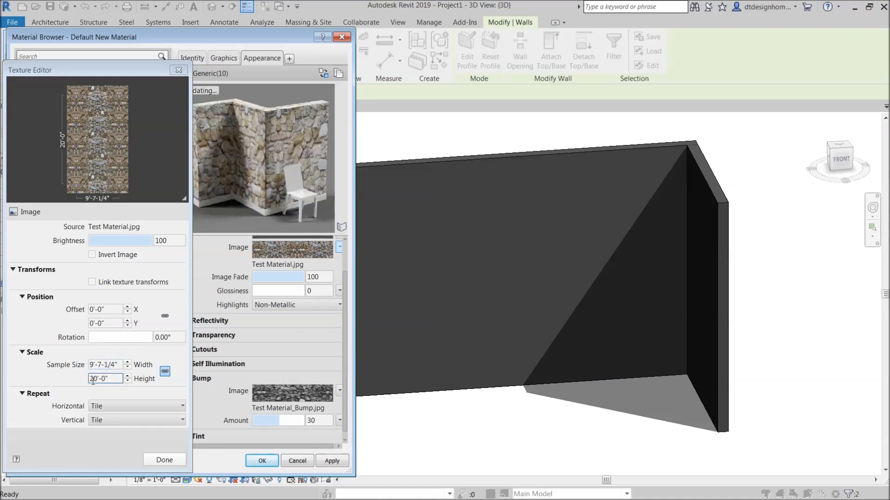
left_click(162, 458)
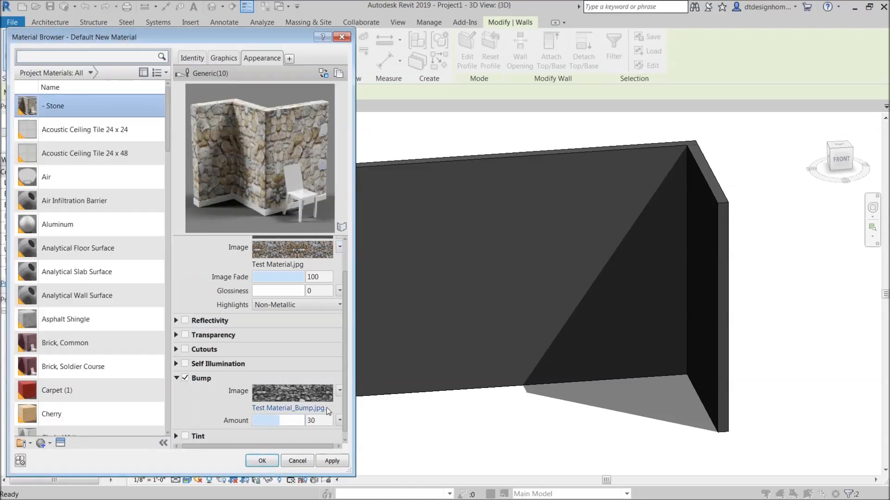
- Unlink the bump image's sample proportions and set its sample size to 9'-7-1/4" wide by 20'-0" high
left_click(340, 390)
left_click(299, 495)
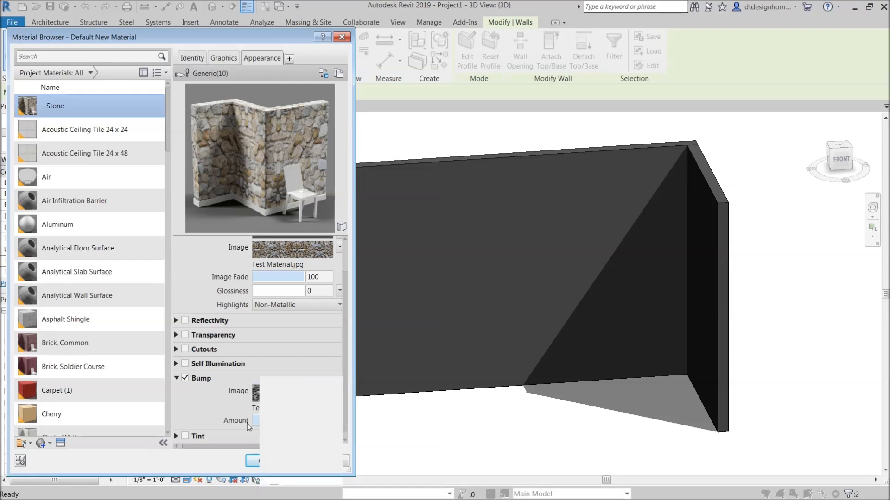
left_click(164, 372)
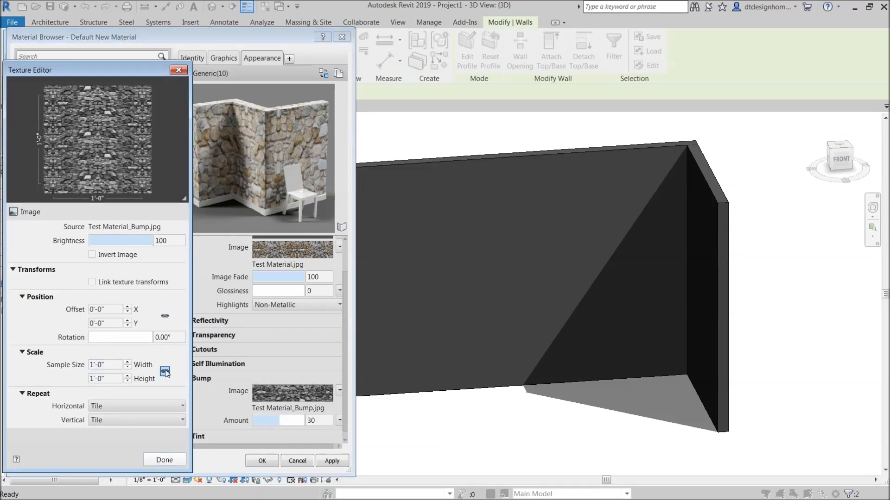
left_click_drag(110, 366, 26, 361)
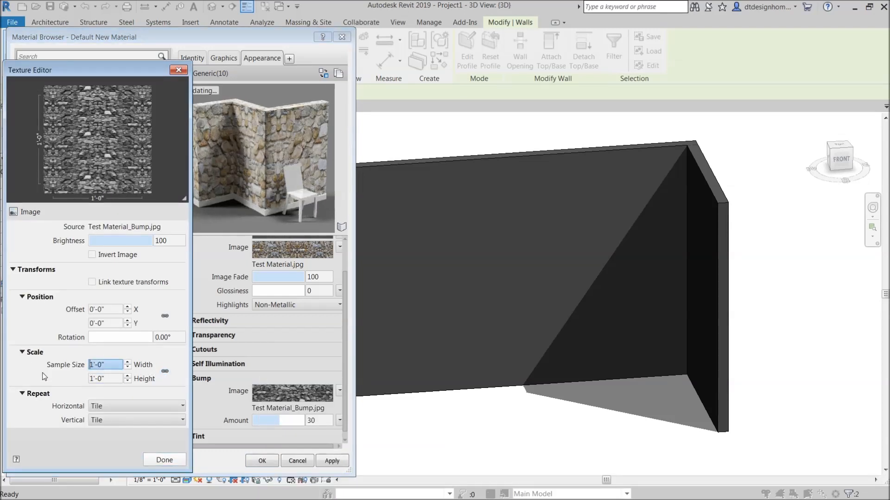
type("9'7.25\"")
key("Return")
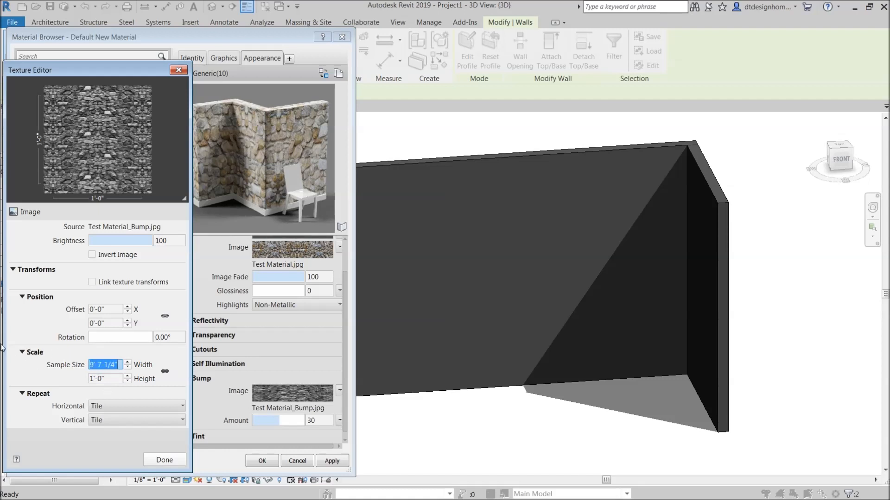
left_click(113, 378)
type("20")
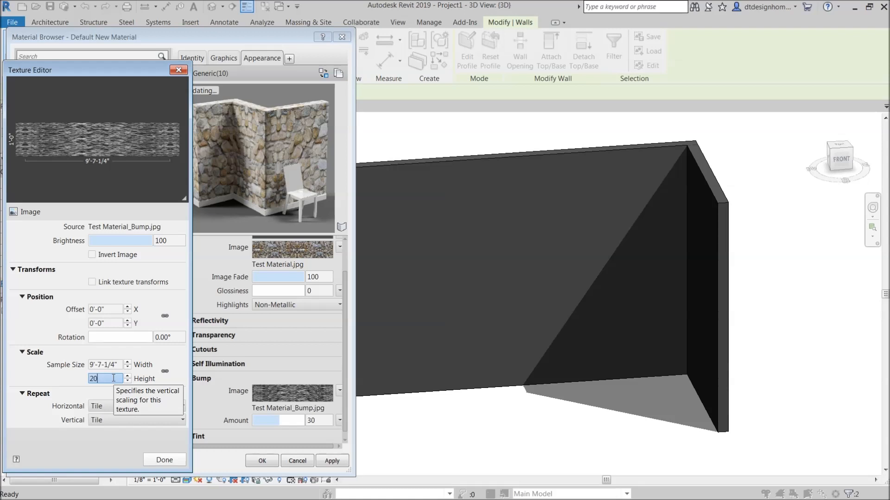
key("Return")
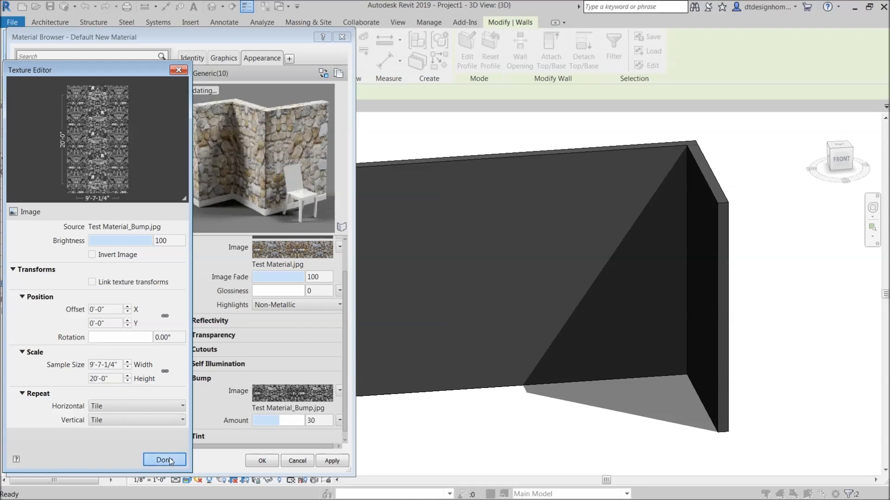
left_click(165, 461)
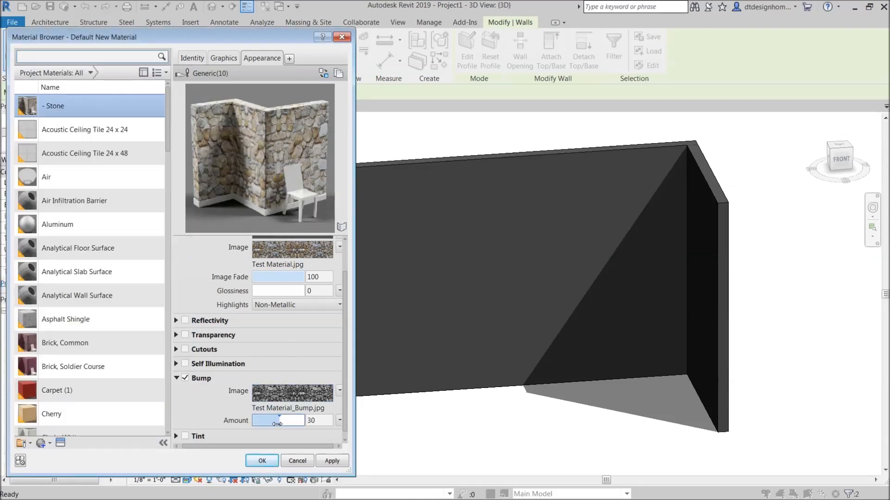
- Raise the bump amount to 878 and accept the stone material for the Generic - 8" wall type
left_click_drag(277, 425, 296, 419)
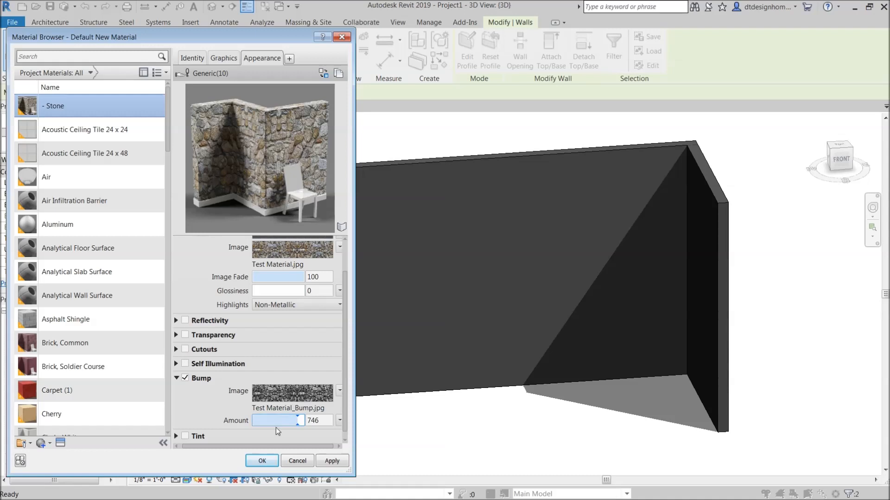
left_click_drag(297, 421, 301, 421)
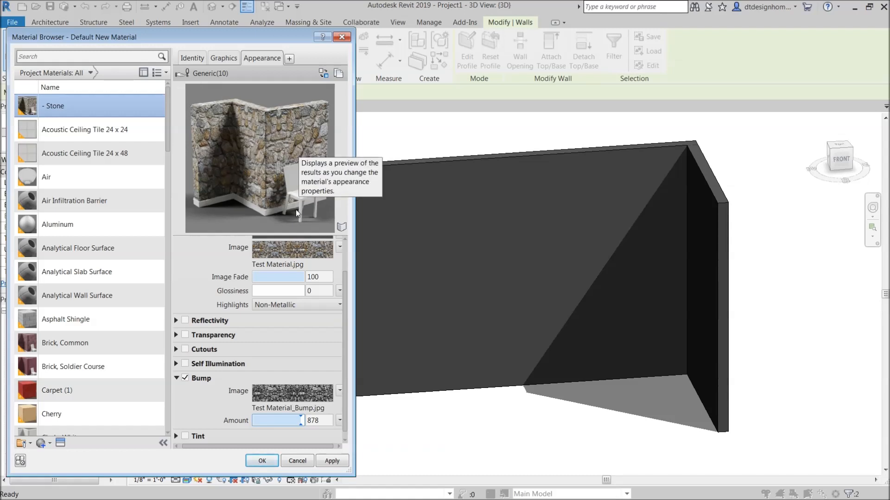
left_click(263, 461)
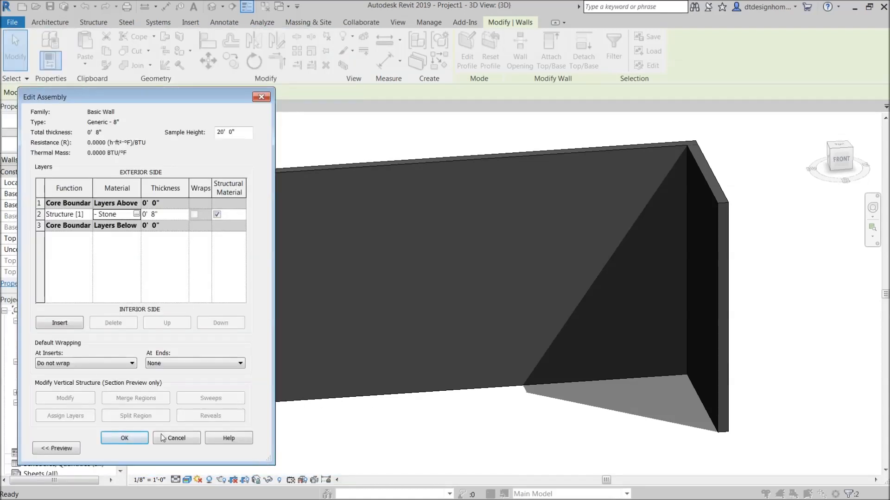
left_click(121, 435)
left_click(139, 449)
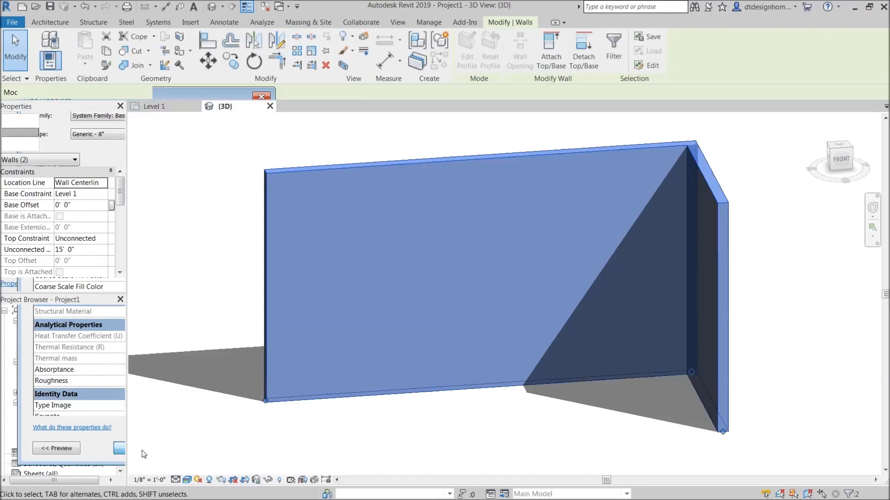
left_click(493, 427)
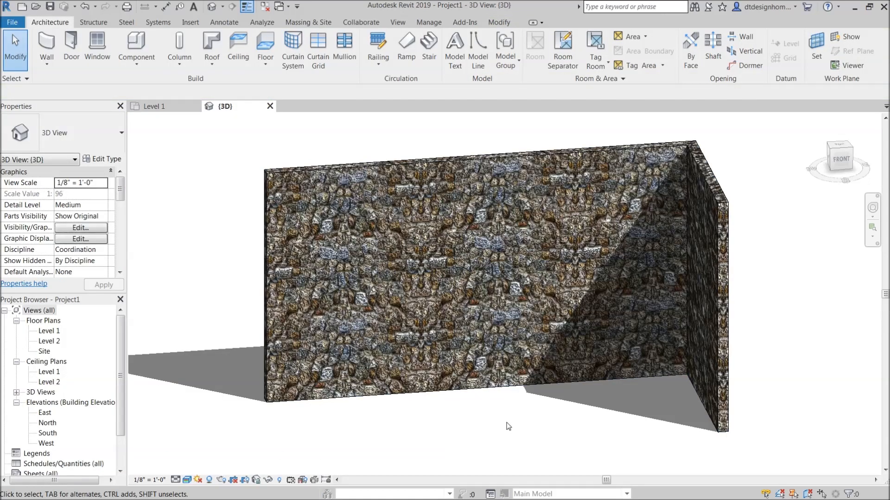
- Open the rendering settings for the 3D view of the stone walls and set the quality to Medium
left_click_drag(552, 418, 537, 418)
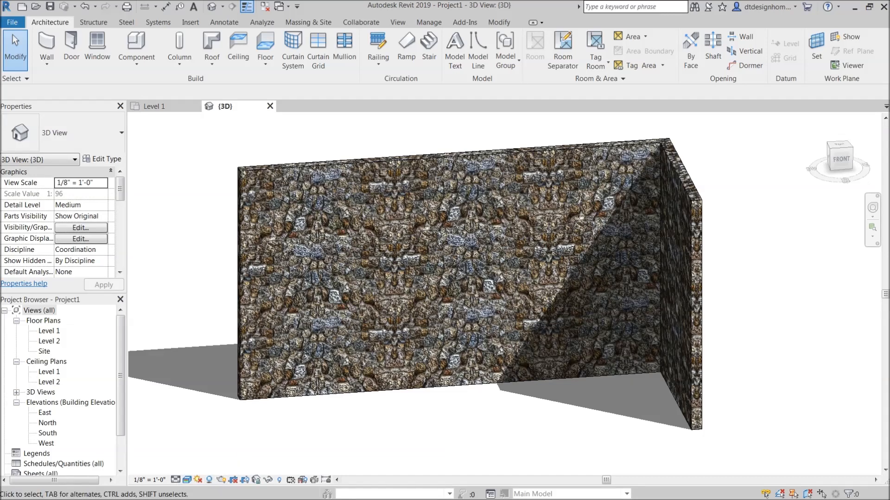
key("r")
key("r")
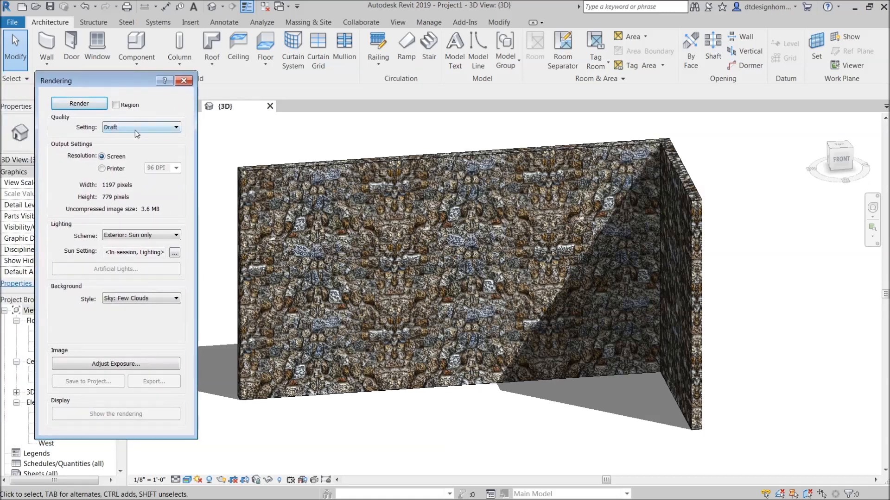
left_click(134, 130)
left_click(134, 148)
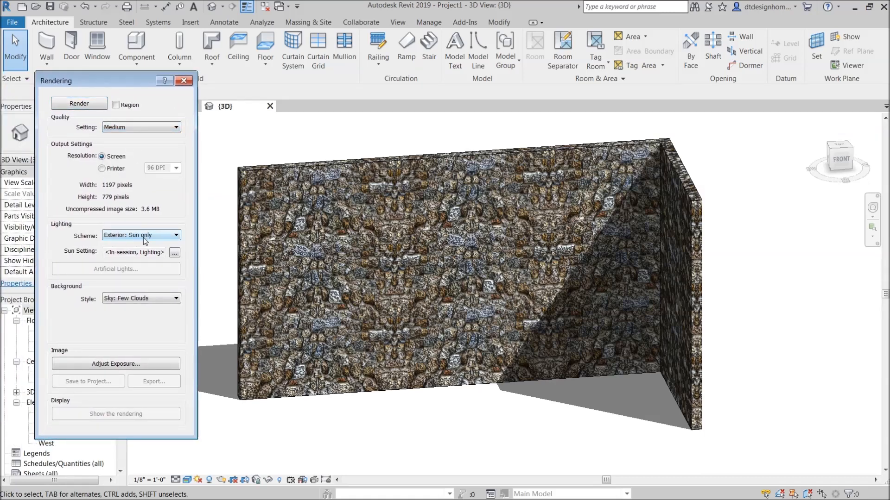
- Change the render background to the plain color White, render the 3D view, and close the rendering settings
left_click(141, 300)
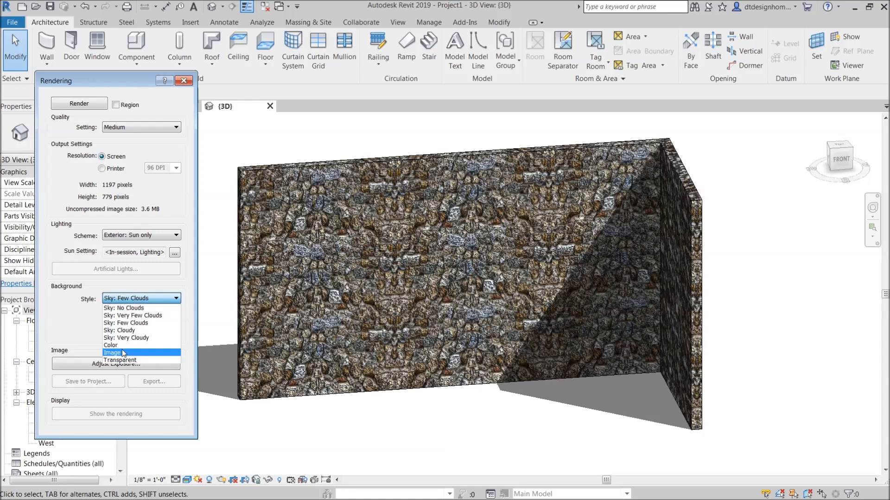
left_click(111, 345)
left_click(128, 319)
left_click(113, 238)
left_click(176, 357)
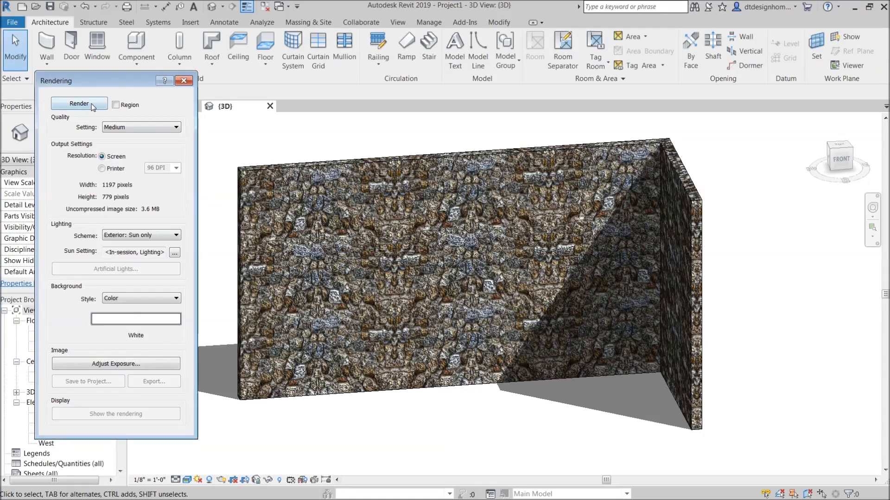
left_click(93, 105)
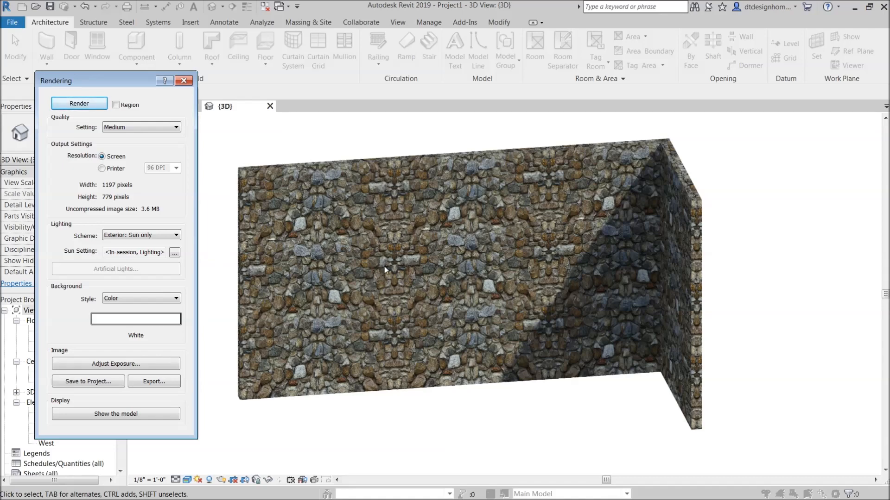
left_click(185, 83)
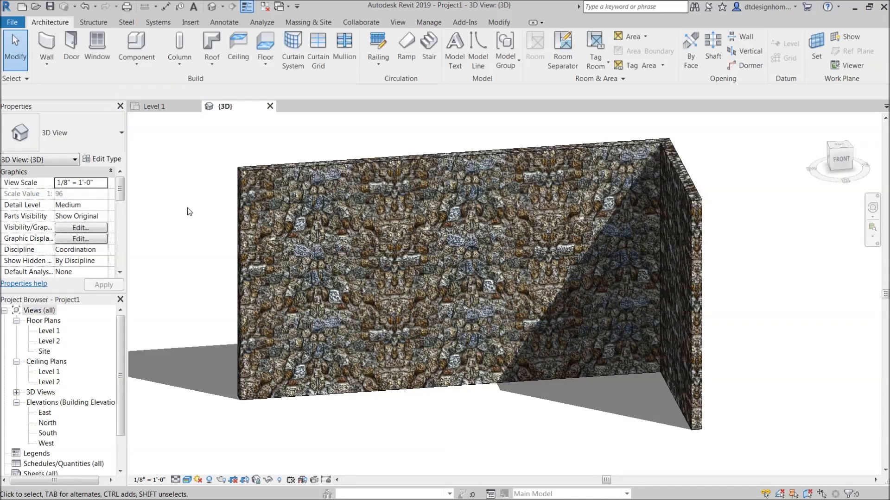
- Open the Level 1 floor plan and start an in-place component in the Floors category with the default name
left_click_drag(420, 420, 402, 365)
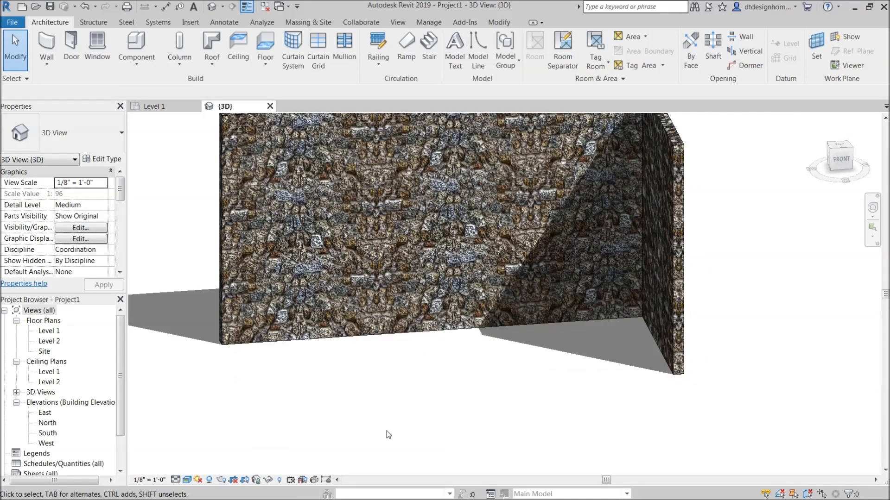
double_click(49, 331)
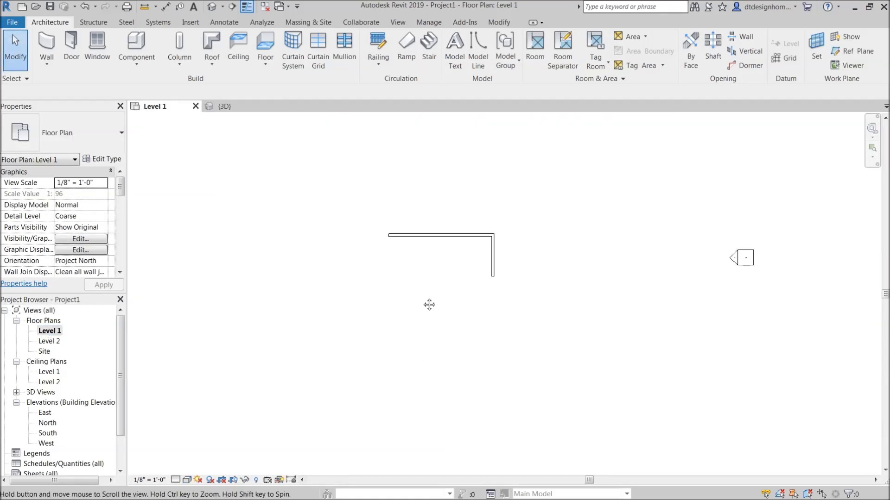
scroll(416, 267, "up", 1)
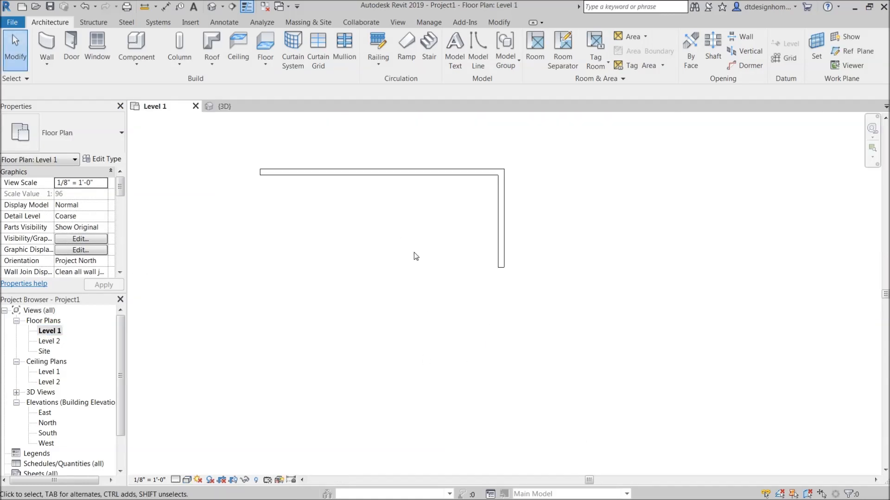
left_click(136, 60)
left_click(160, 110)
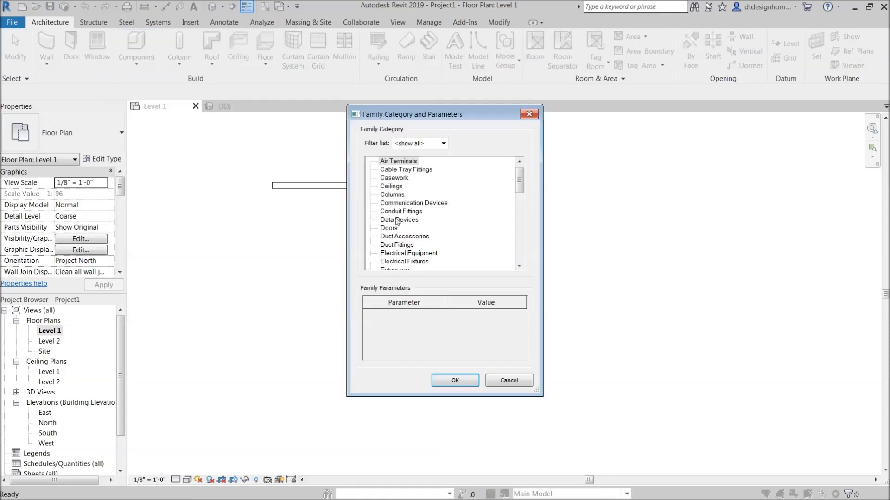
scroll(511, 185, "down", 4)
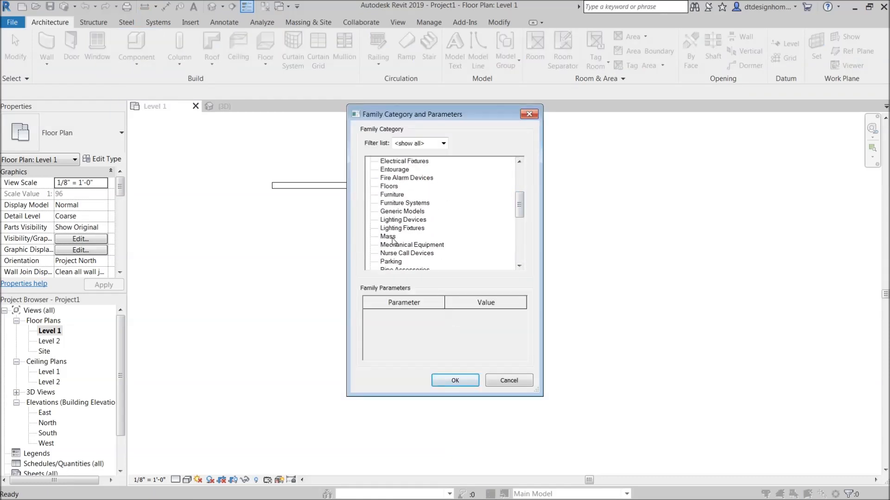
double_click(390, 186)
left_click(444, 274)
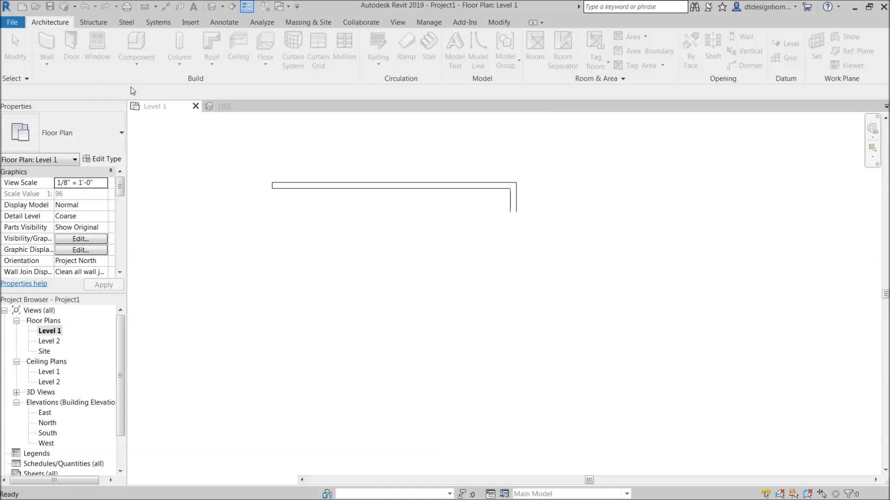
- Start an extrusion and sketch an 8'-0" by 10'-0" rectangle inside the corner formed by the two walls
left_click(98, 46)
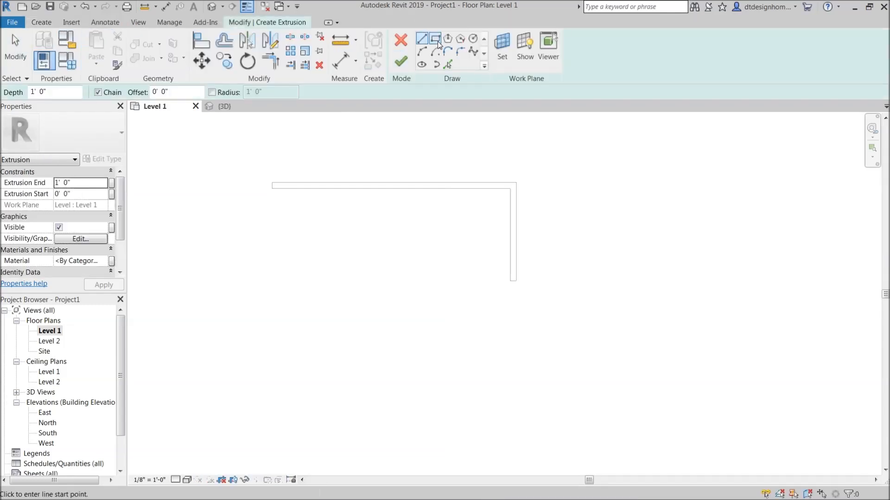
left_click(348, 238)
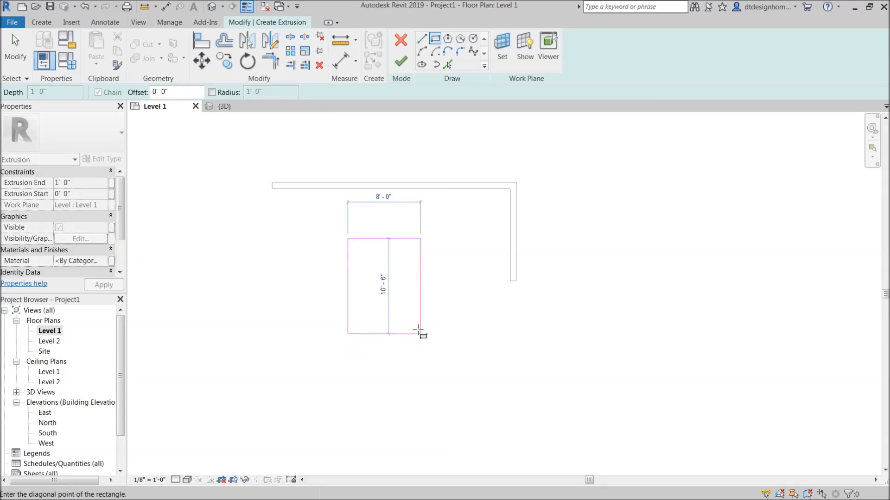
left_click(420, 330)
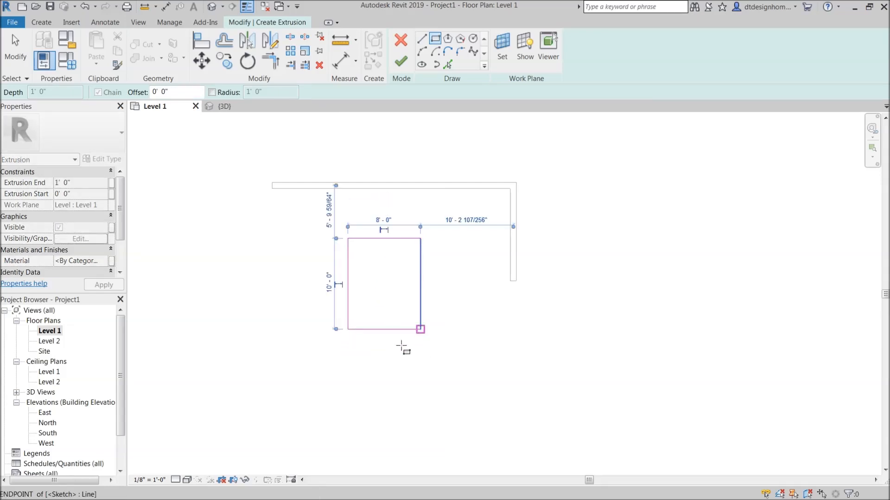
right_click(237, 233)
left_click(250, 234)
- Set the extrusion end of the rectangular profile to 1/8"
left_click(90, 181)
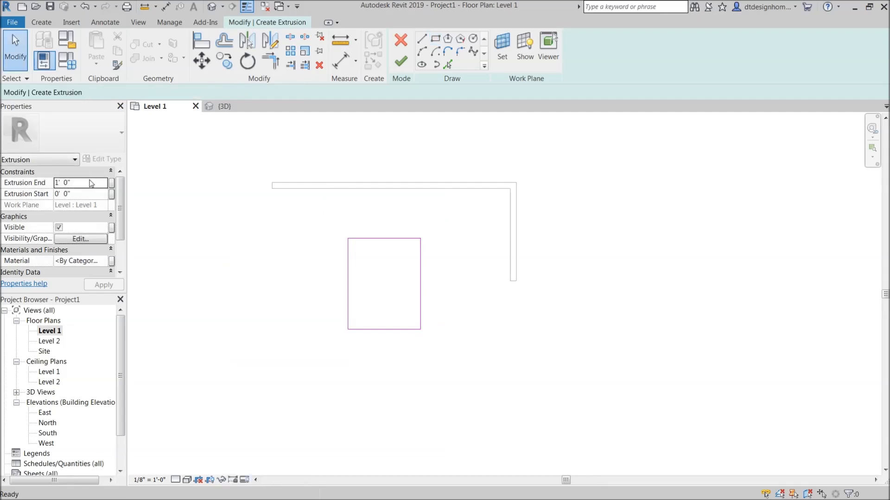
type("1/8\"")
key("Return")
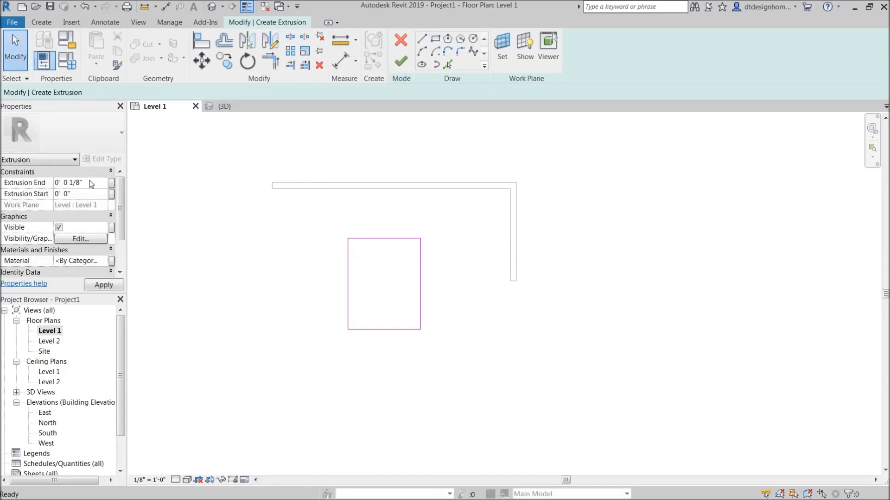
- Create a new material for the extrusion and name it "- Rug"
left_click(104, 261)
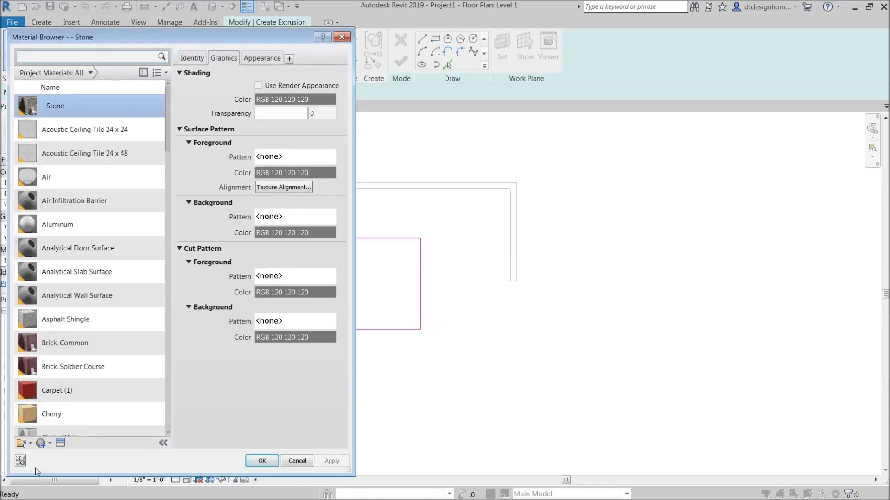
left_click(42, 443)
left_click(53, 456)
right_click(73, 258)
left_click(110, 285)
type("- Rug")
key("Return")
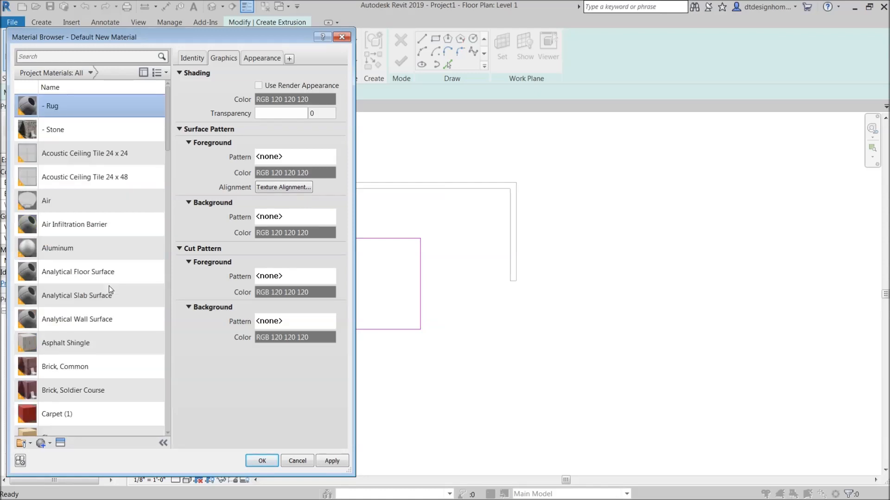
- Assign Rug 11.jpg from the Misc textures folder on the Data (E:) drive as the rug material's appearance image
left_click(261, 58)
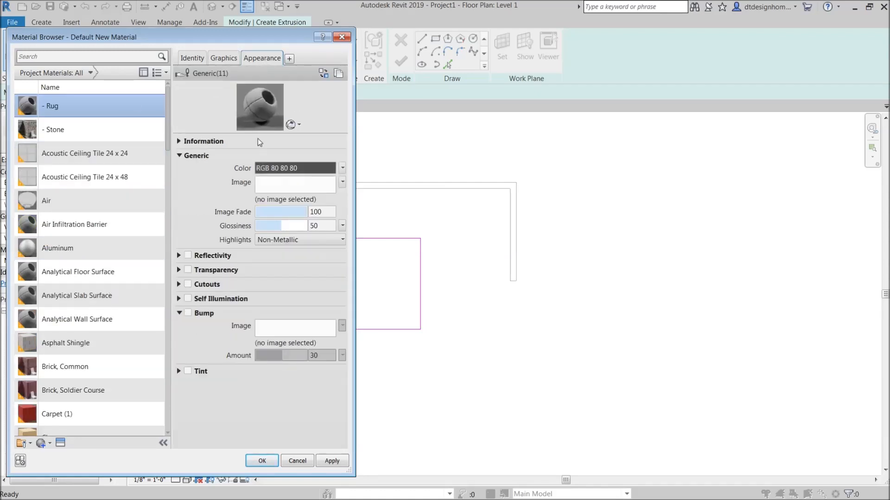
left_click(295, 183)
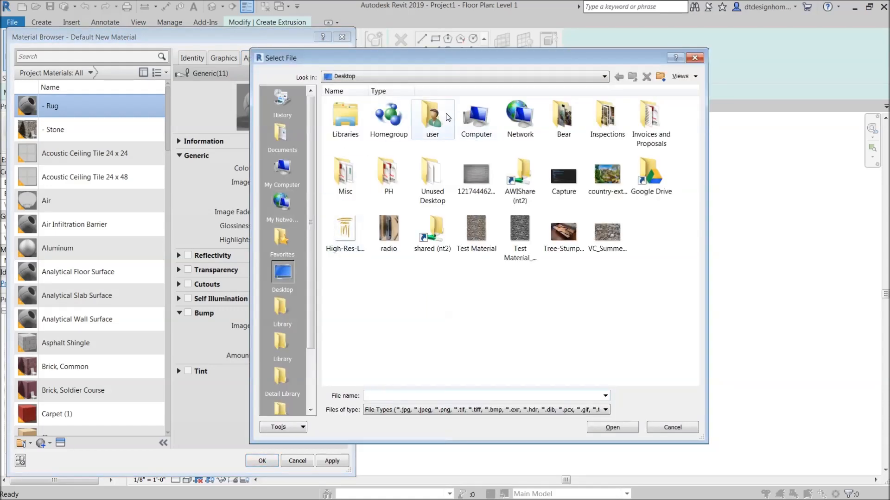
left_click(473, 121)
double_click(483, 122)
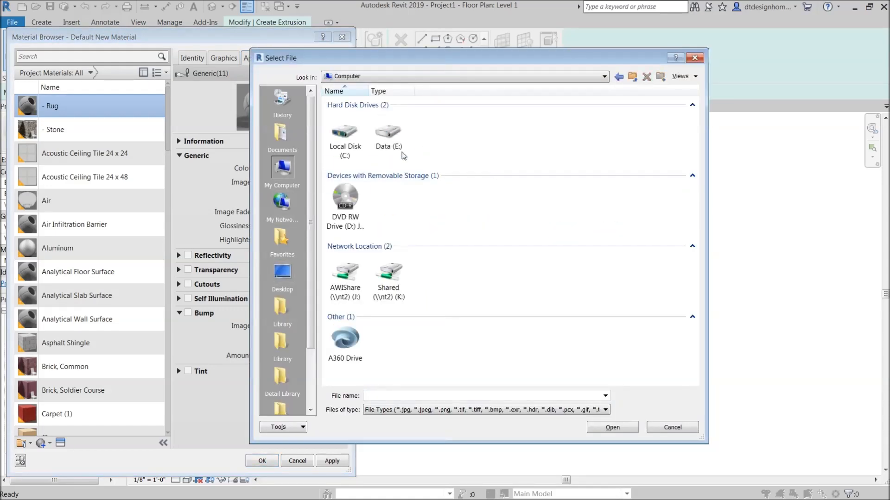
double_click(389, 122)
double_click(605, 122)
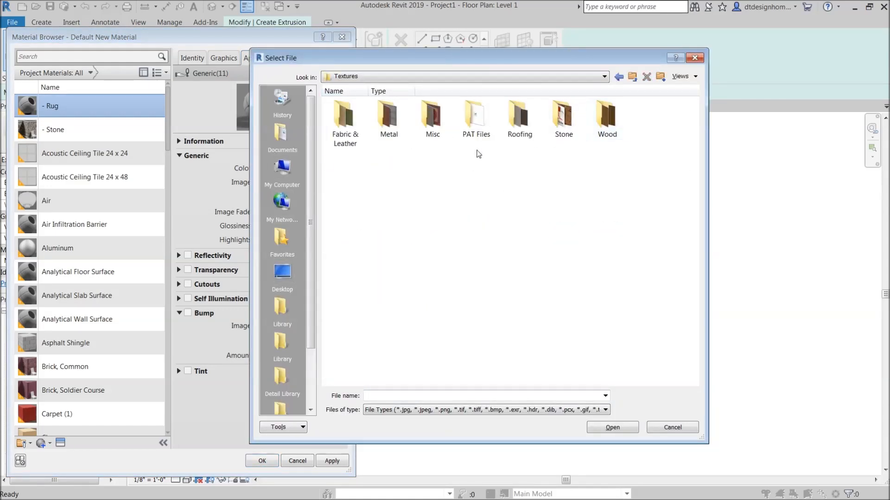
double_click(434, 121)
scroll(450, 126, "down", 5)
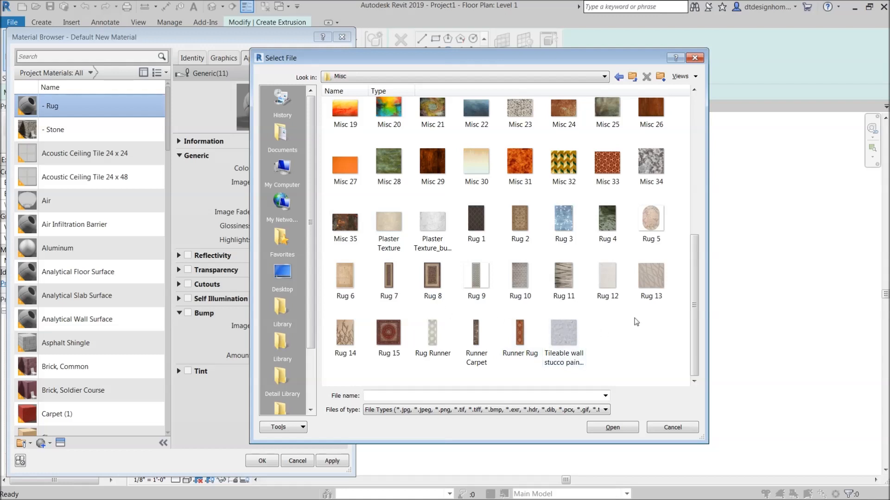
double_click(571, 288)
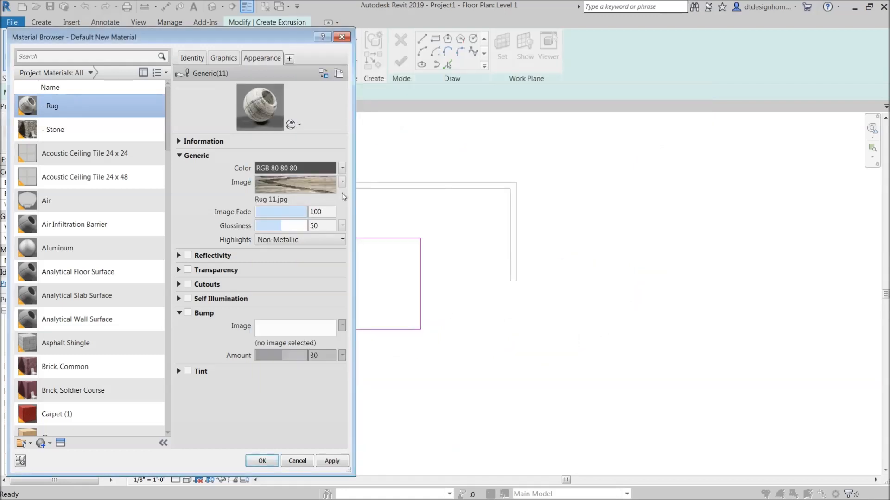
- Unlink the rug image's sample proportions and set its sample size to 8'-0" wide by 10'-0" high
left_click(342, 182)
left_click(288, 306)
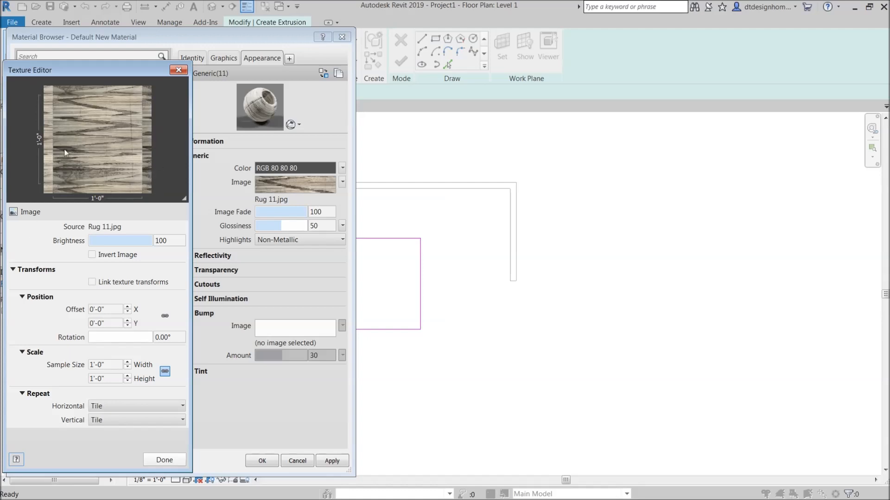
left_click(165, 371)
double_click(114, 365)
type("8")
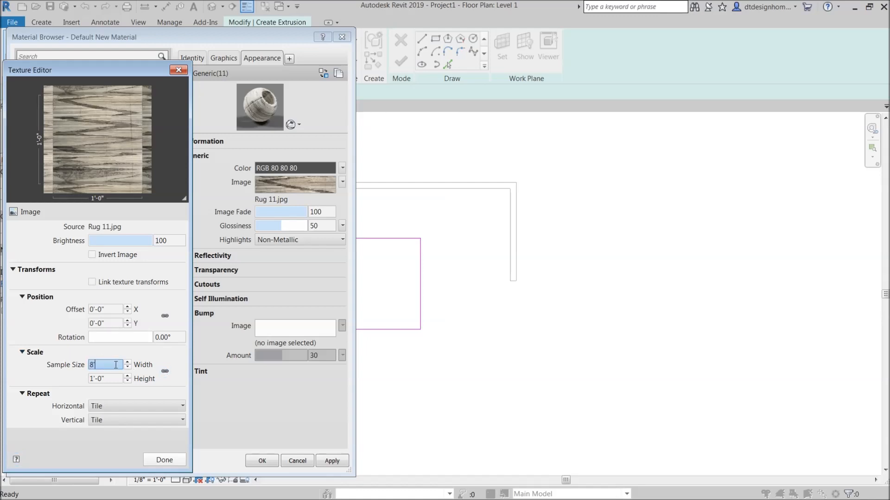
key("Return")
double_click(115, 378)
type("10")
key("Return")
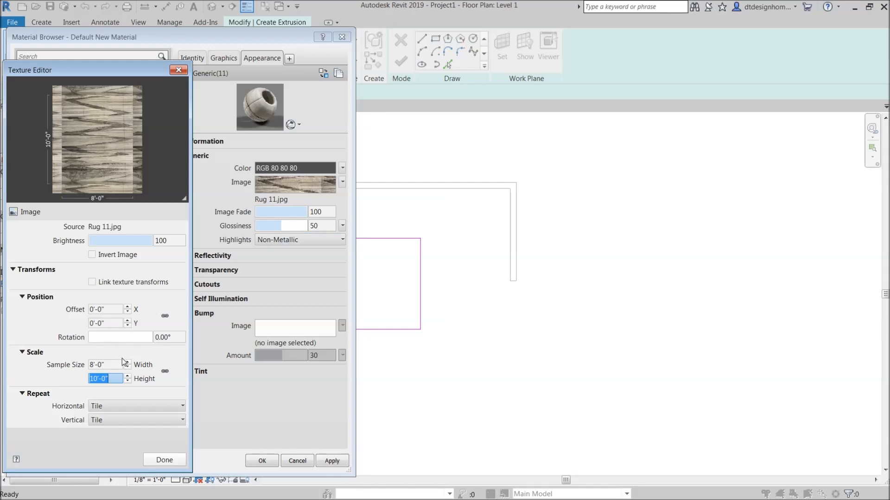
- Enlarge the rug image's sample size slightly to 8'-1/2" wide by 10'-1/2" high
left_click(100, 365)
left_click(103, 365)
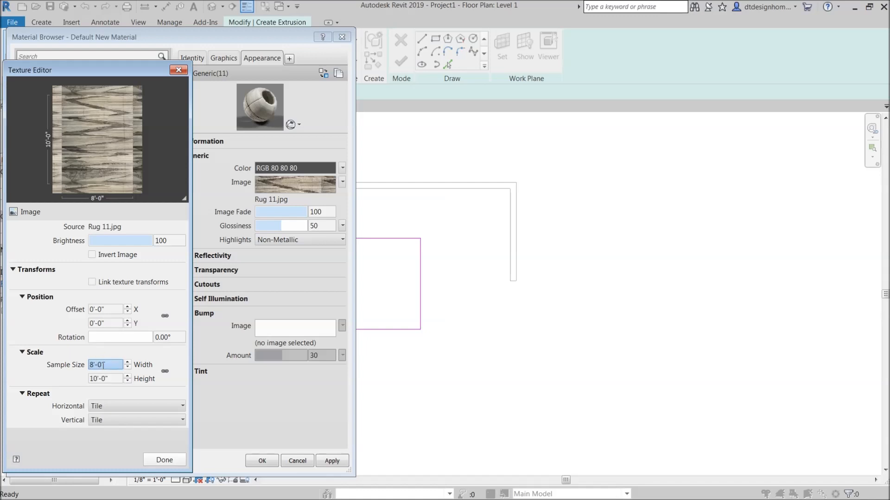
key("Return")
left_click(106, 379)
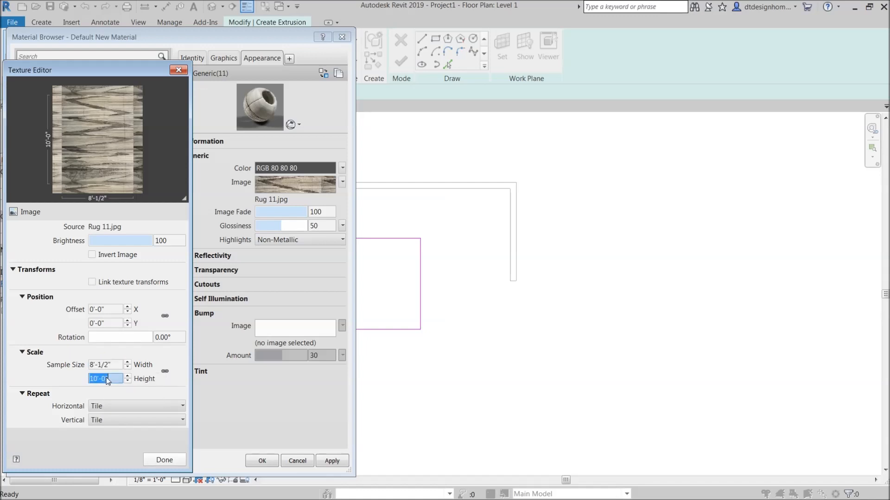
left_click(106, 379)
key("BackSpace")
type("1/2")
key("Return")
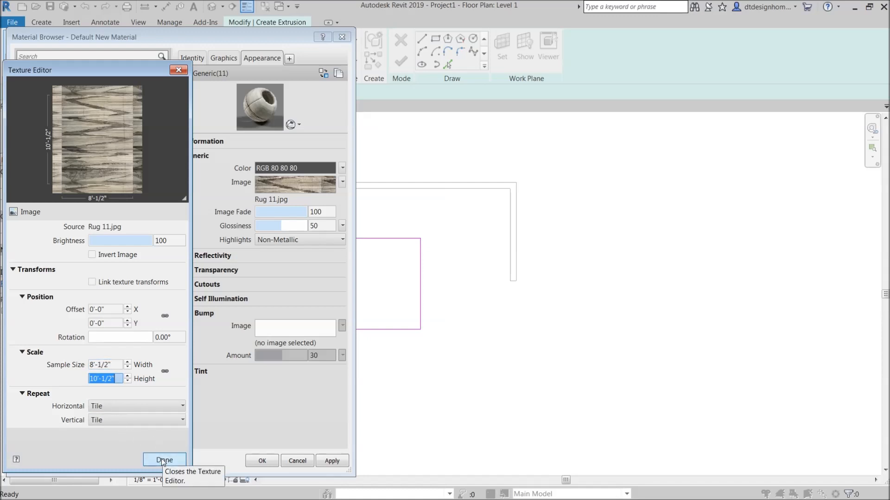
- Check the horizontal repeat options of the rug texture and close the texture settings
left_click(113, 406)
left_click(115, 406)
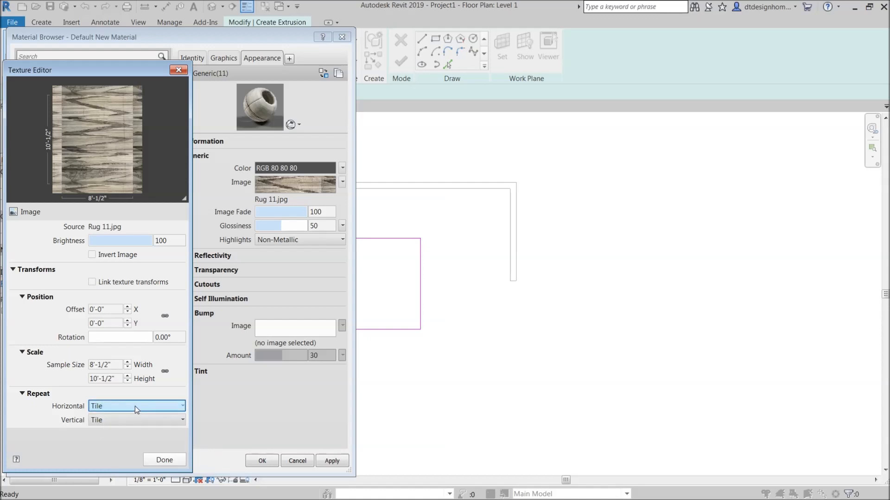
left_click(135, 407)
left_click(131, 408)
left_click(127, 405)
left_click(124, 406)
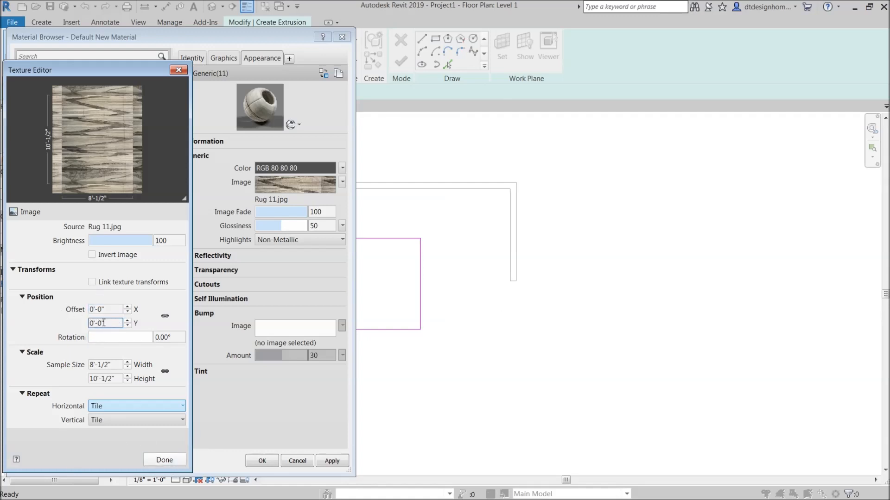
left_click(165, 460)
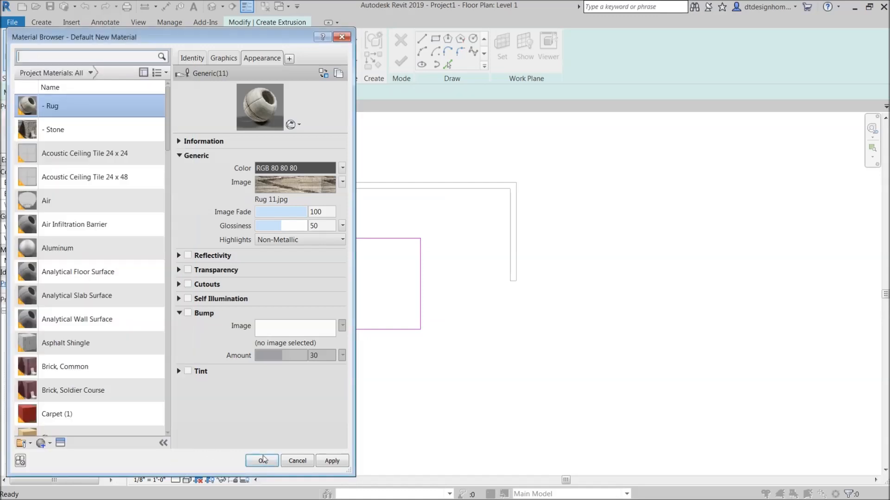
- Reduce the rug material's glossiness to 0 and accept the material for the extrusion
left_click_drag(280, 225, 205, 242)
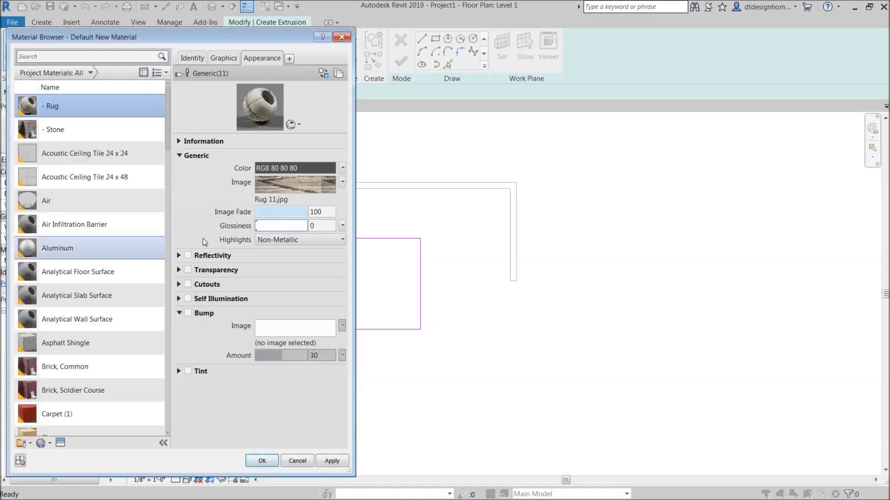
left_click(267, 458)
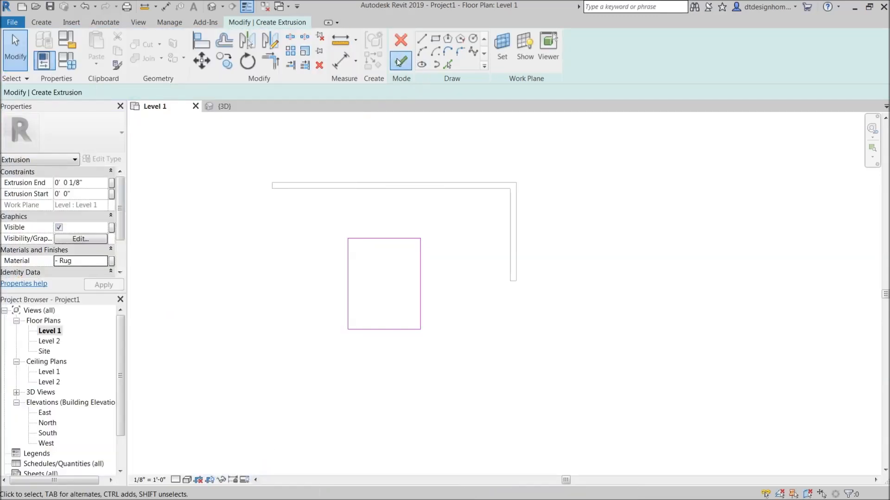
- Finish the rug extrusion sketch and complete the in-place model
left_click(399, 61)
left_click(281, 273)
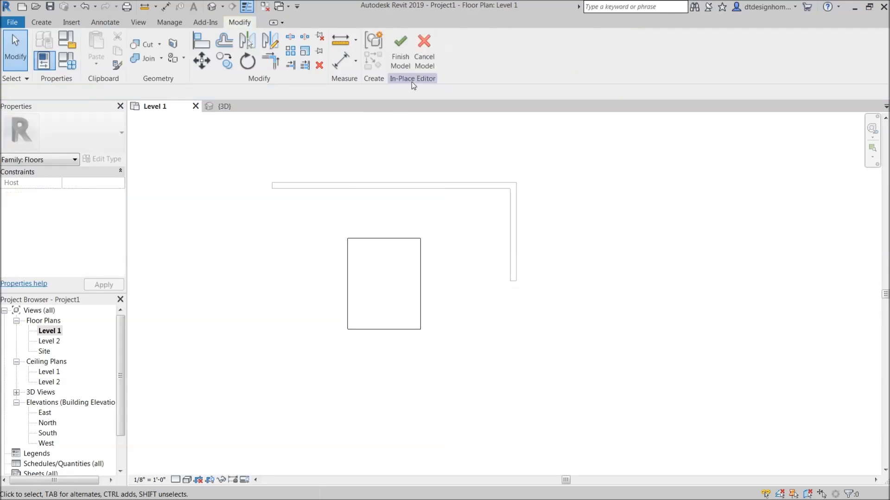
left_click(401, 55)
- Switch the Level 1 floor plan to the Realistic visual style and frame the rug
scroll(315, 259, "up", 4)
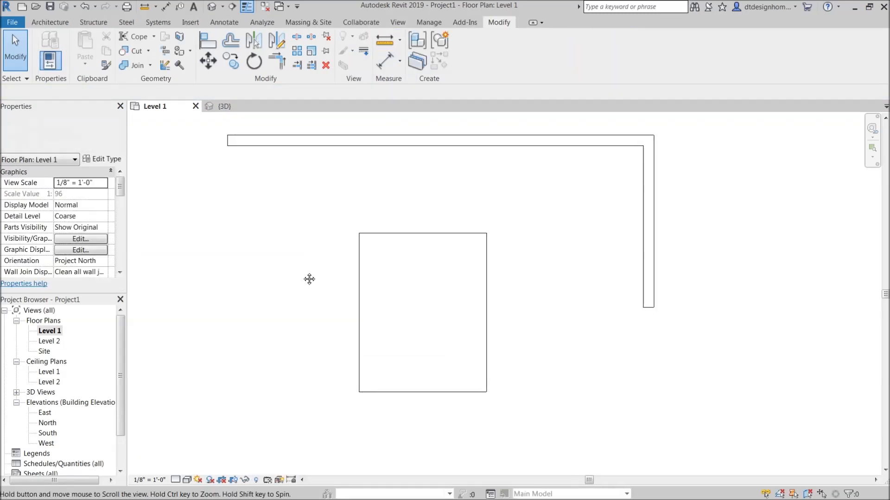
left_click(187, 482)
left_click(212, 458)
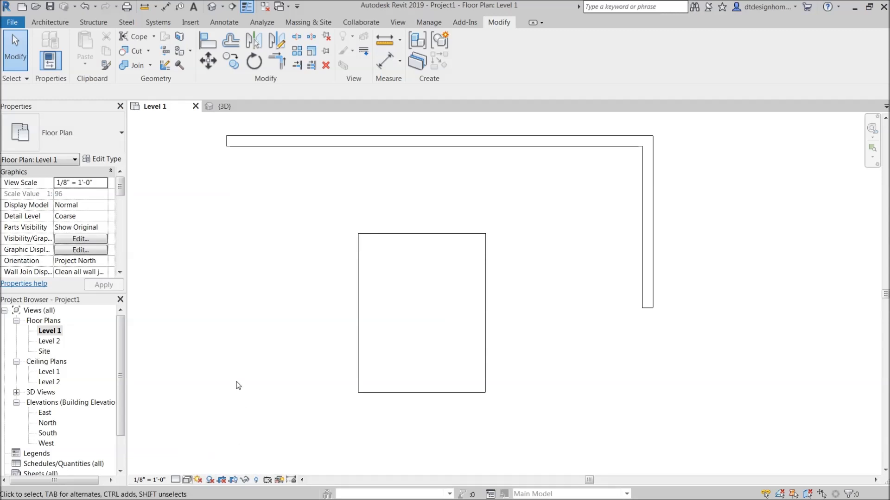
scroll(251, 348, "up", 4)
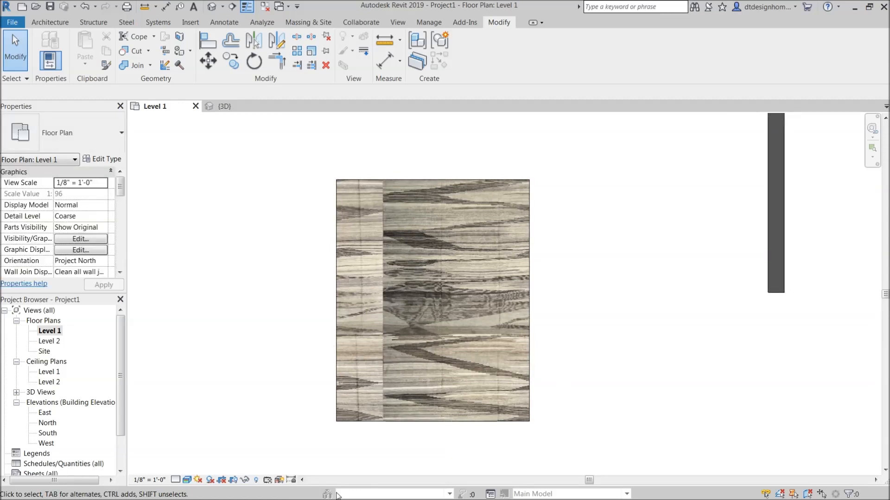
left_click_drag(273, 228, 266, 232)
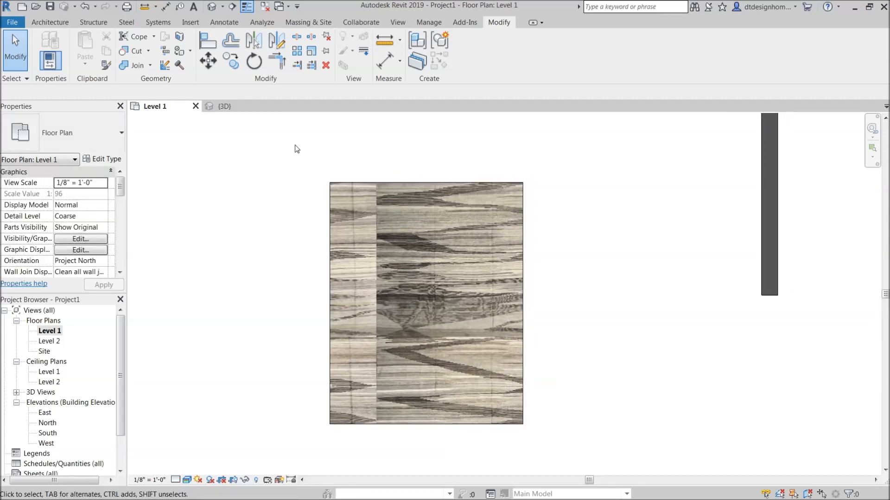
- Open the rug material's image for editing and narrow the material browser to uncover the rug in the plan
left_click(427, 23)
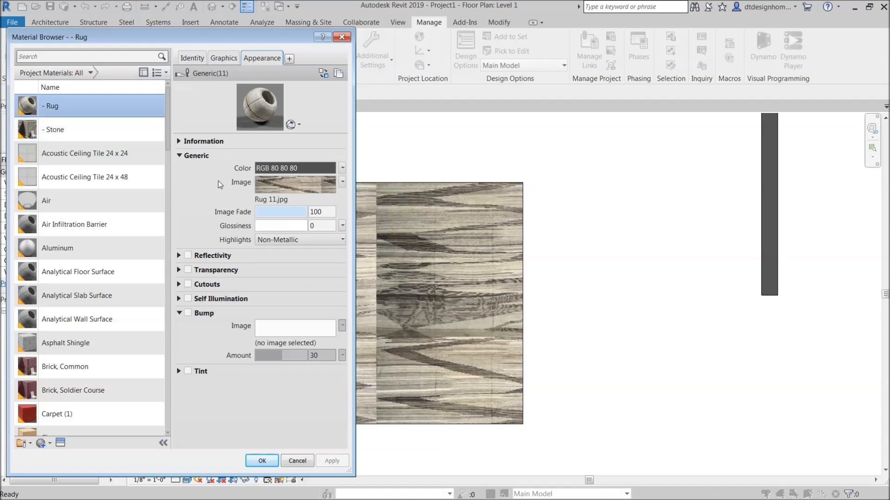
left_click(342, 182)
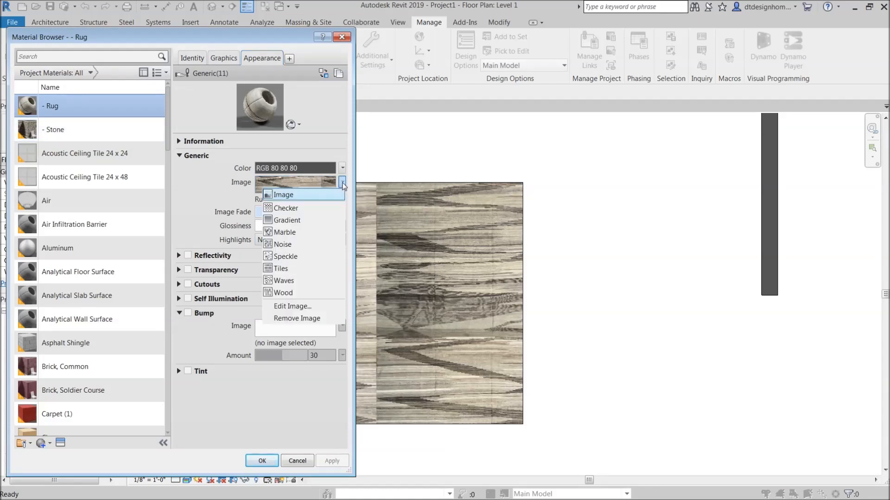
left_click(297, 306)
left_click_drag(356, 200, 314, 200)
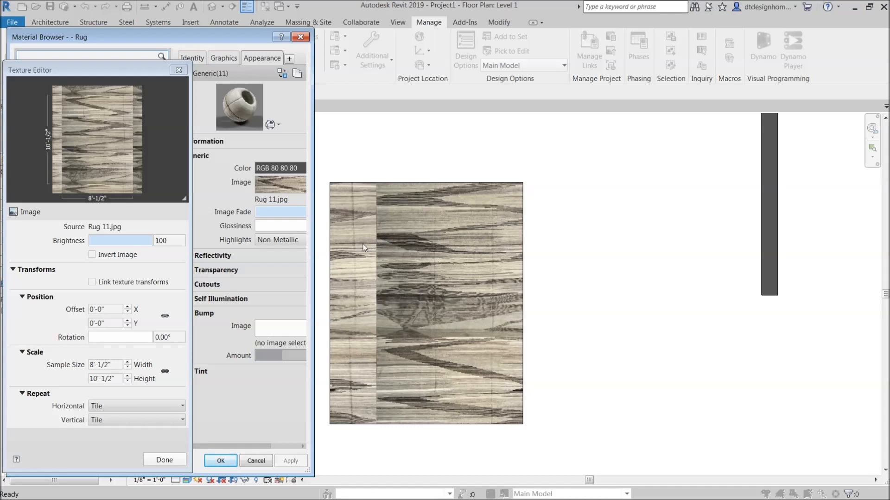
- Set the rug image's X offset to -1'-6" and apply it to the model
left_click(114, 313)
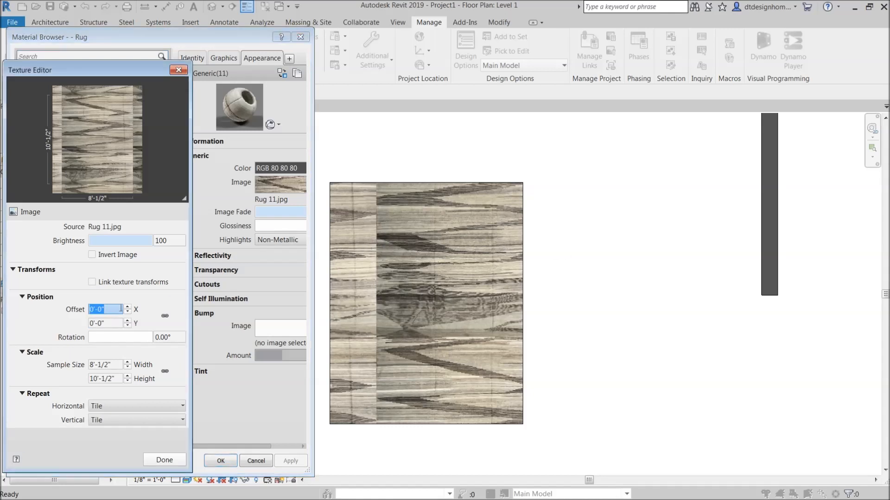
type("-")
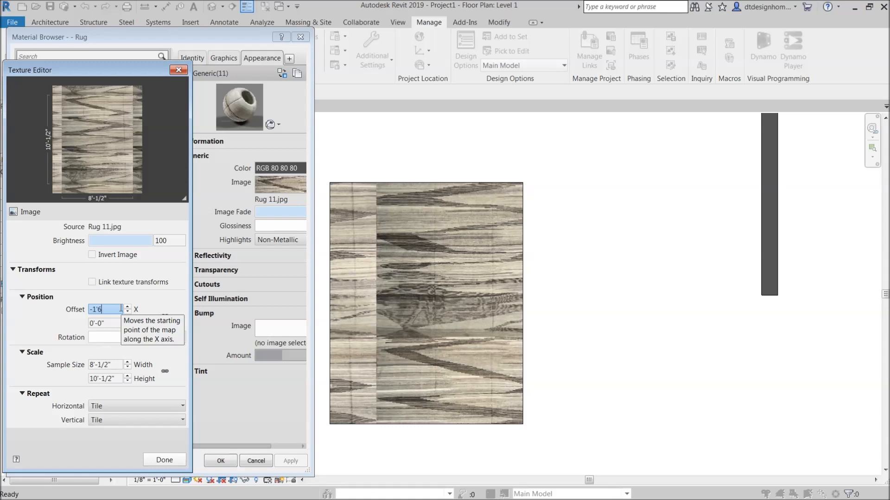
type("1'-6")
left_click(290, 460)
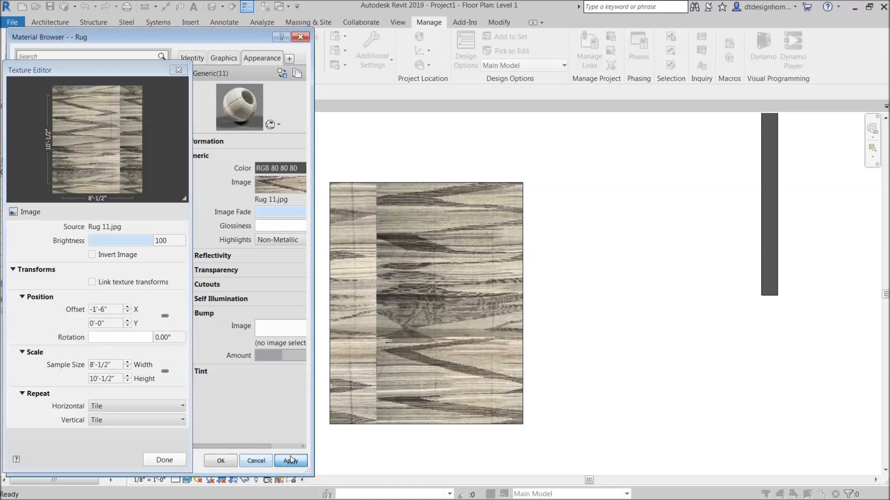
- Shift the rug image's X offset to -1'-9" and apply the change
left_click(104, 311)
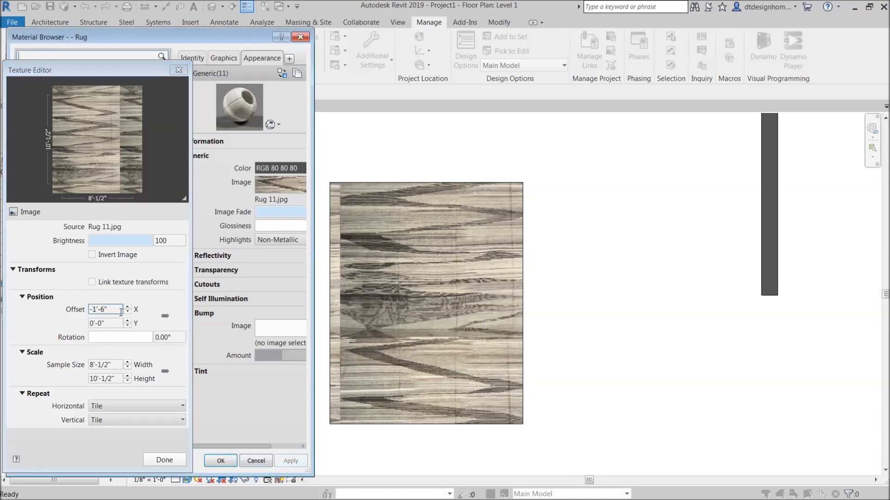
double_click(103, 309)
type("9")
left_click(291, 461)
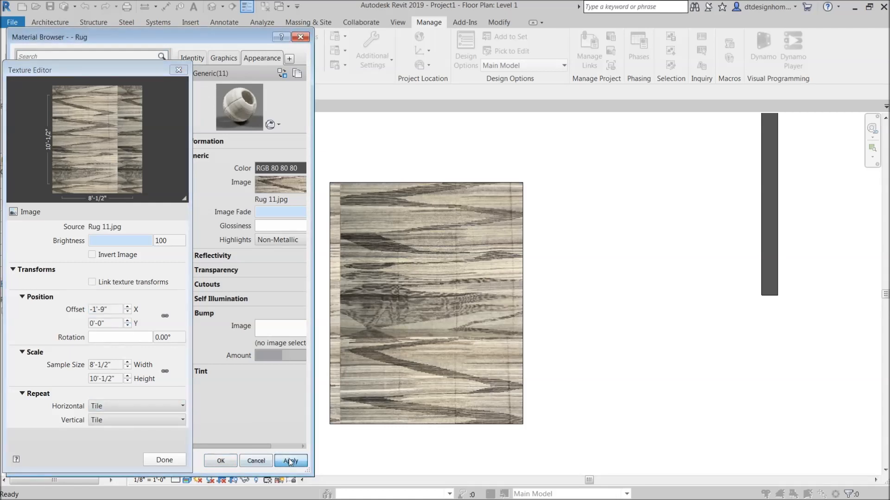
- Set the rug image's X offset to -1'-11" and apply it to align the pattern with the rug's side edge
left_click(104, 309)
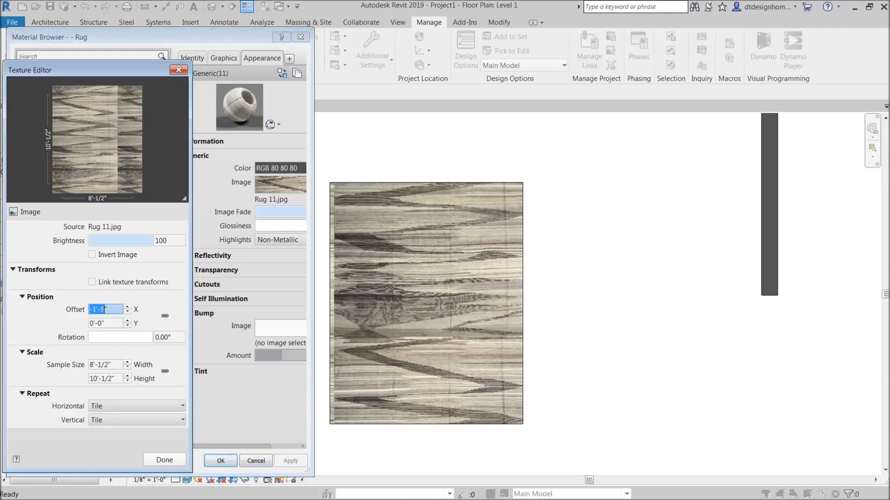
left_click(104, 309)
type("11")
left_click(291, 461)
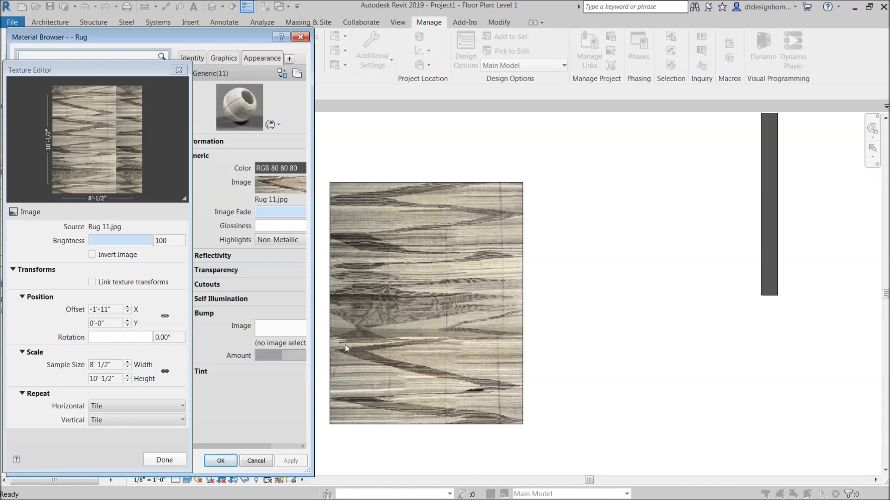
- Set the rug image's Y offset to -4'-0" and apply it to the model
left_click(114, 324)
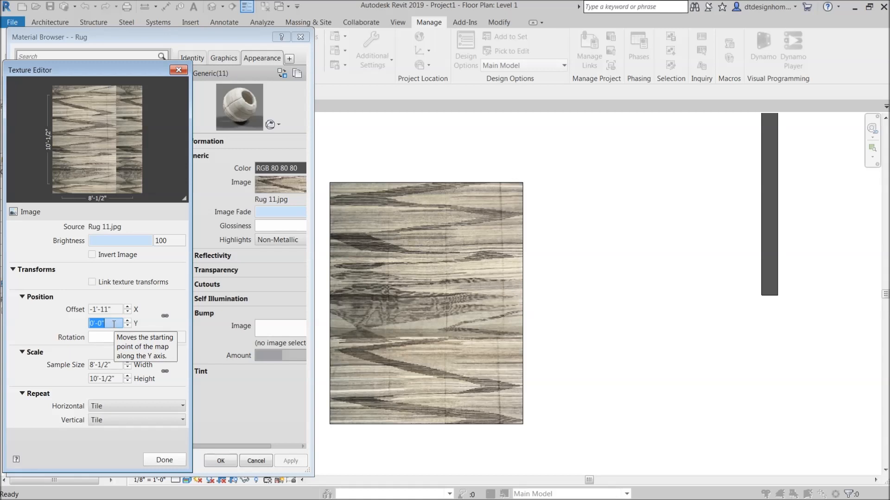
type("-4'")
key("Return")
left_click(285, 462)
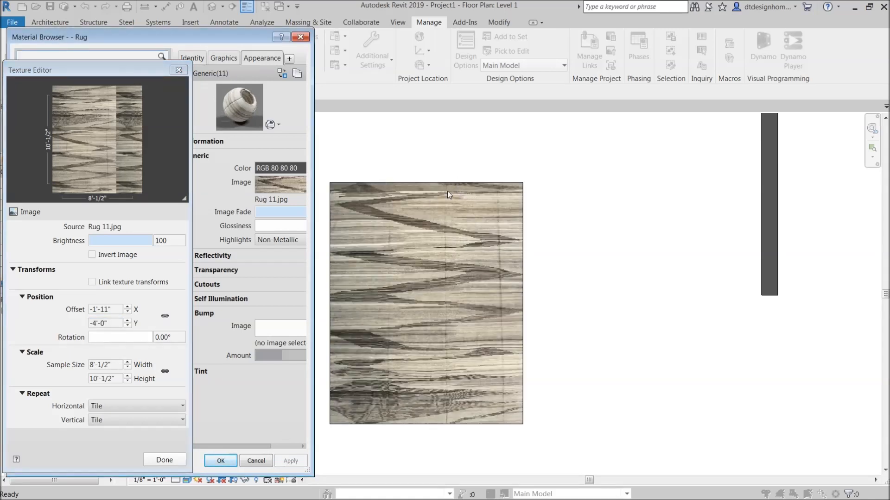
- Adjust the rug image's Y offset to -3'-9" and apply the change
left_click(114, 322)
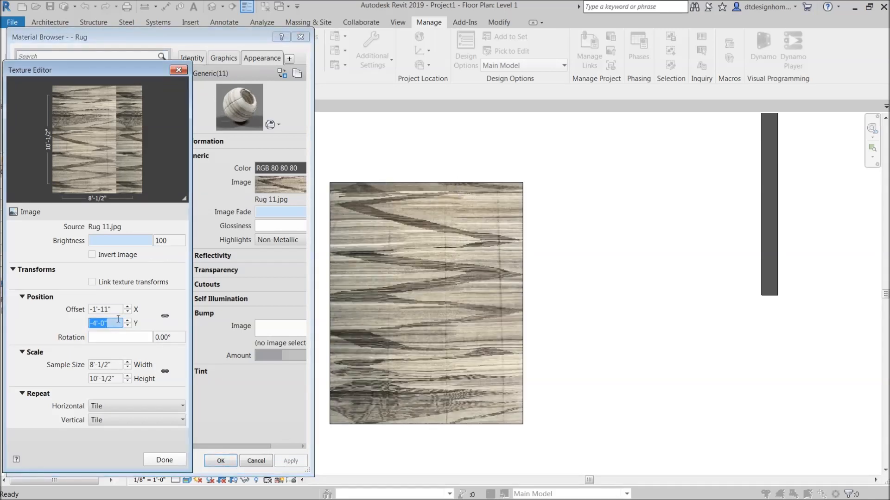
type("-3'-9")
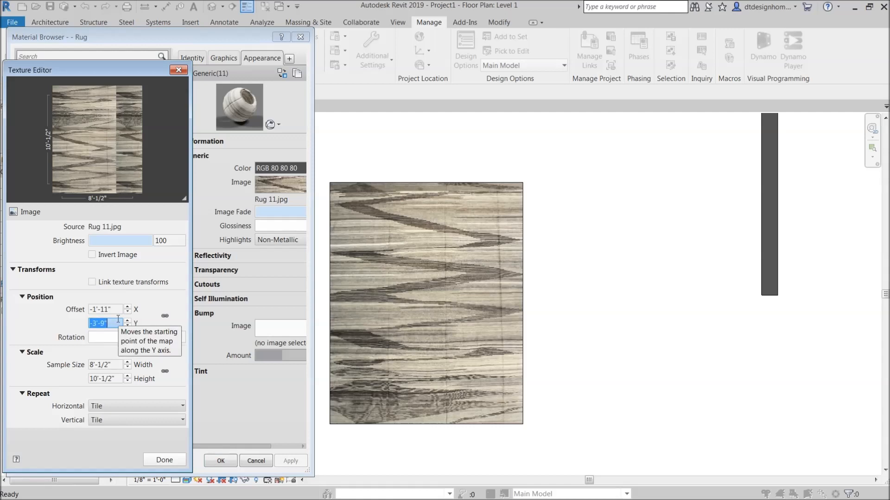
left_click(290, 461)
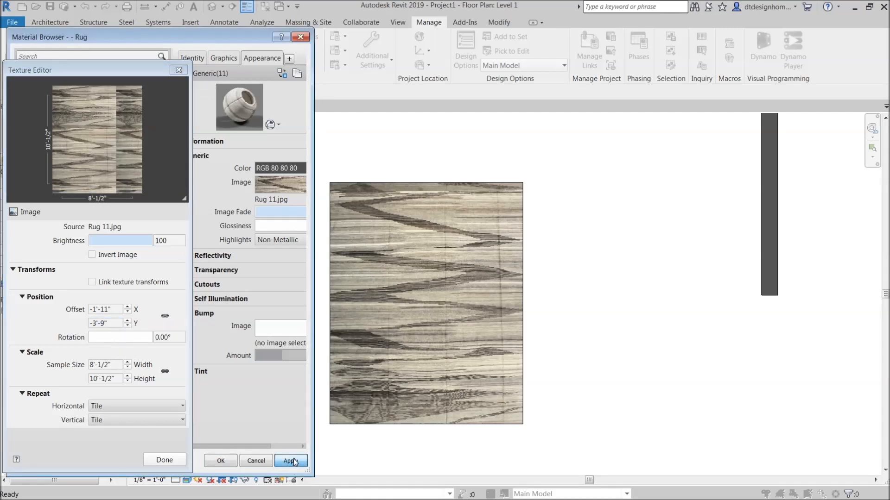
- Refine the rug image's Y offset to -3'-8" and apply it
double_click(103, 324)
type("8")
key("Return")
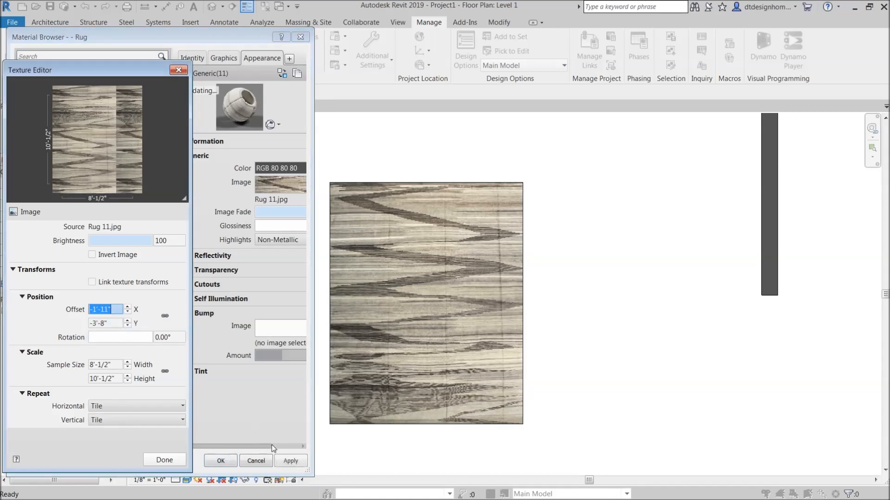
left_click(295, 463)
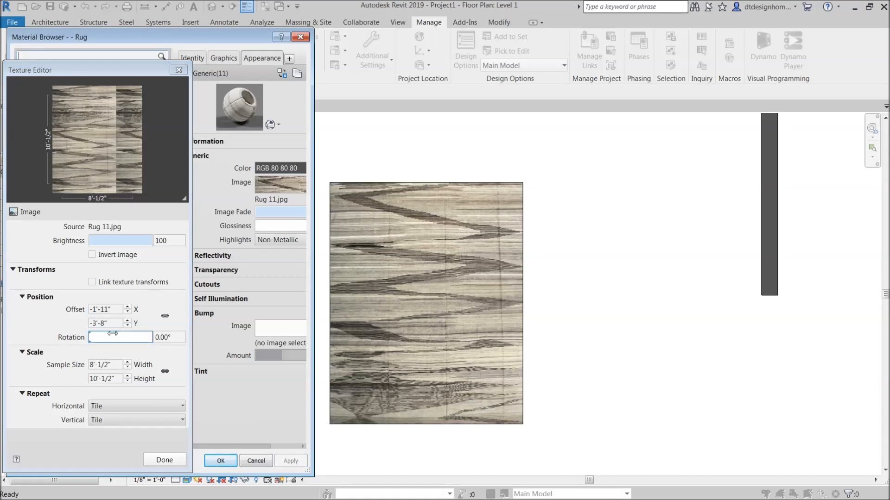
- Set the rug image's Y offset to -3'-7-1/2" and apply it to align the pattern with the rug's upper edge
left_click(101, 324)
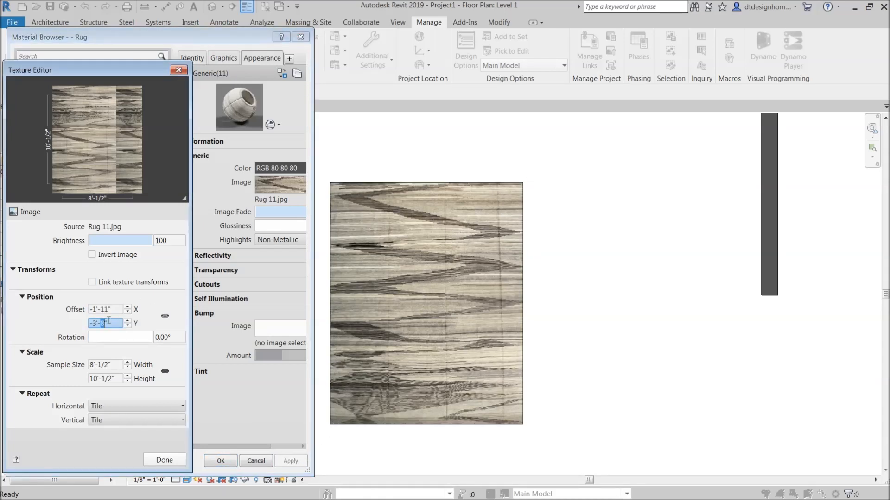
type("7.5")
key("Return")
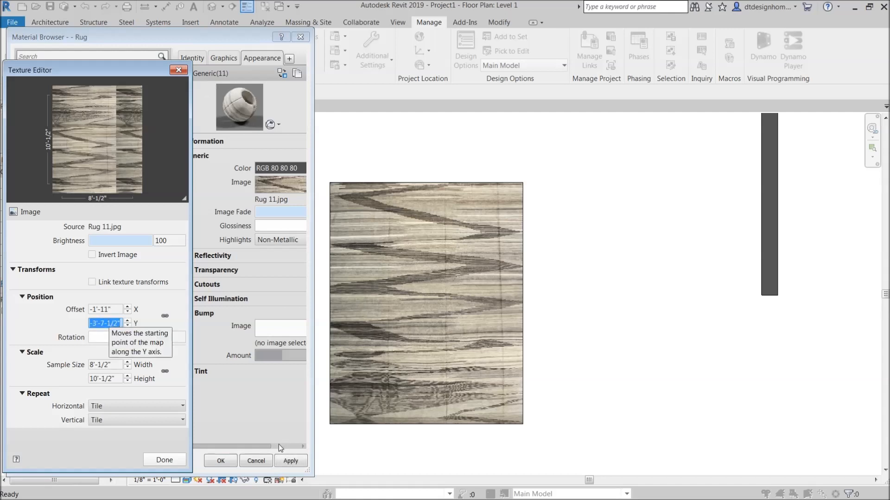
left_click(288, 463)
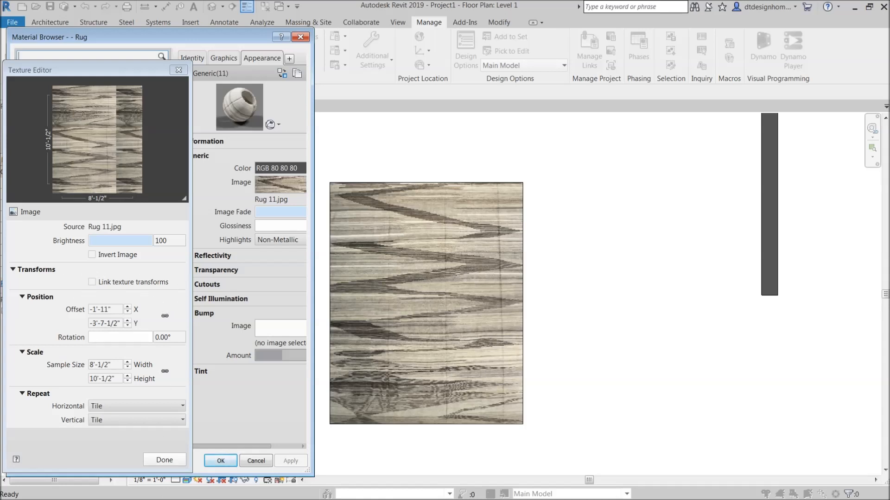
- Close the rug image's texture settings and widen the material browser
left_click(166, 461)
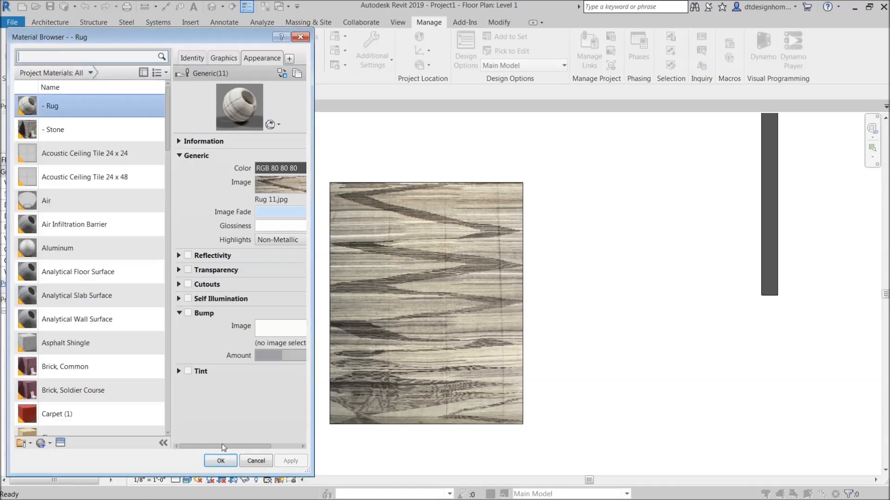
left_click_drag(314, 442, 342, 441)
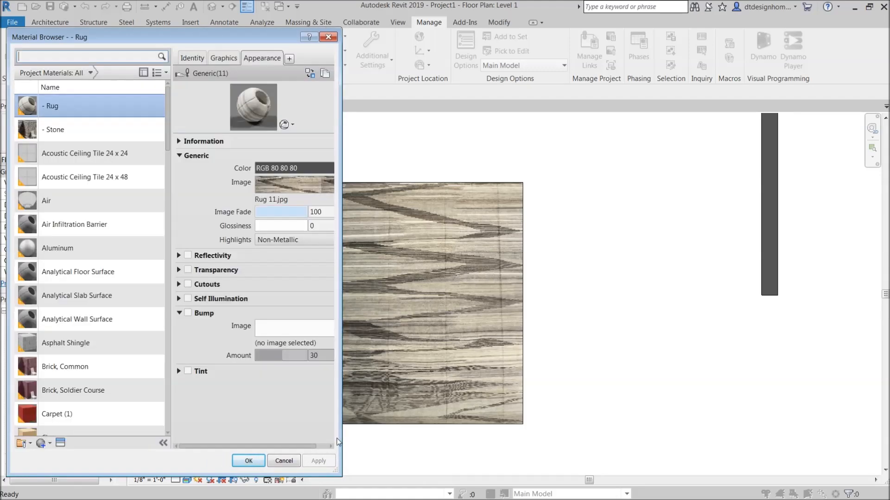